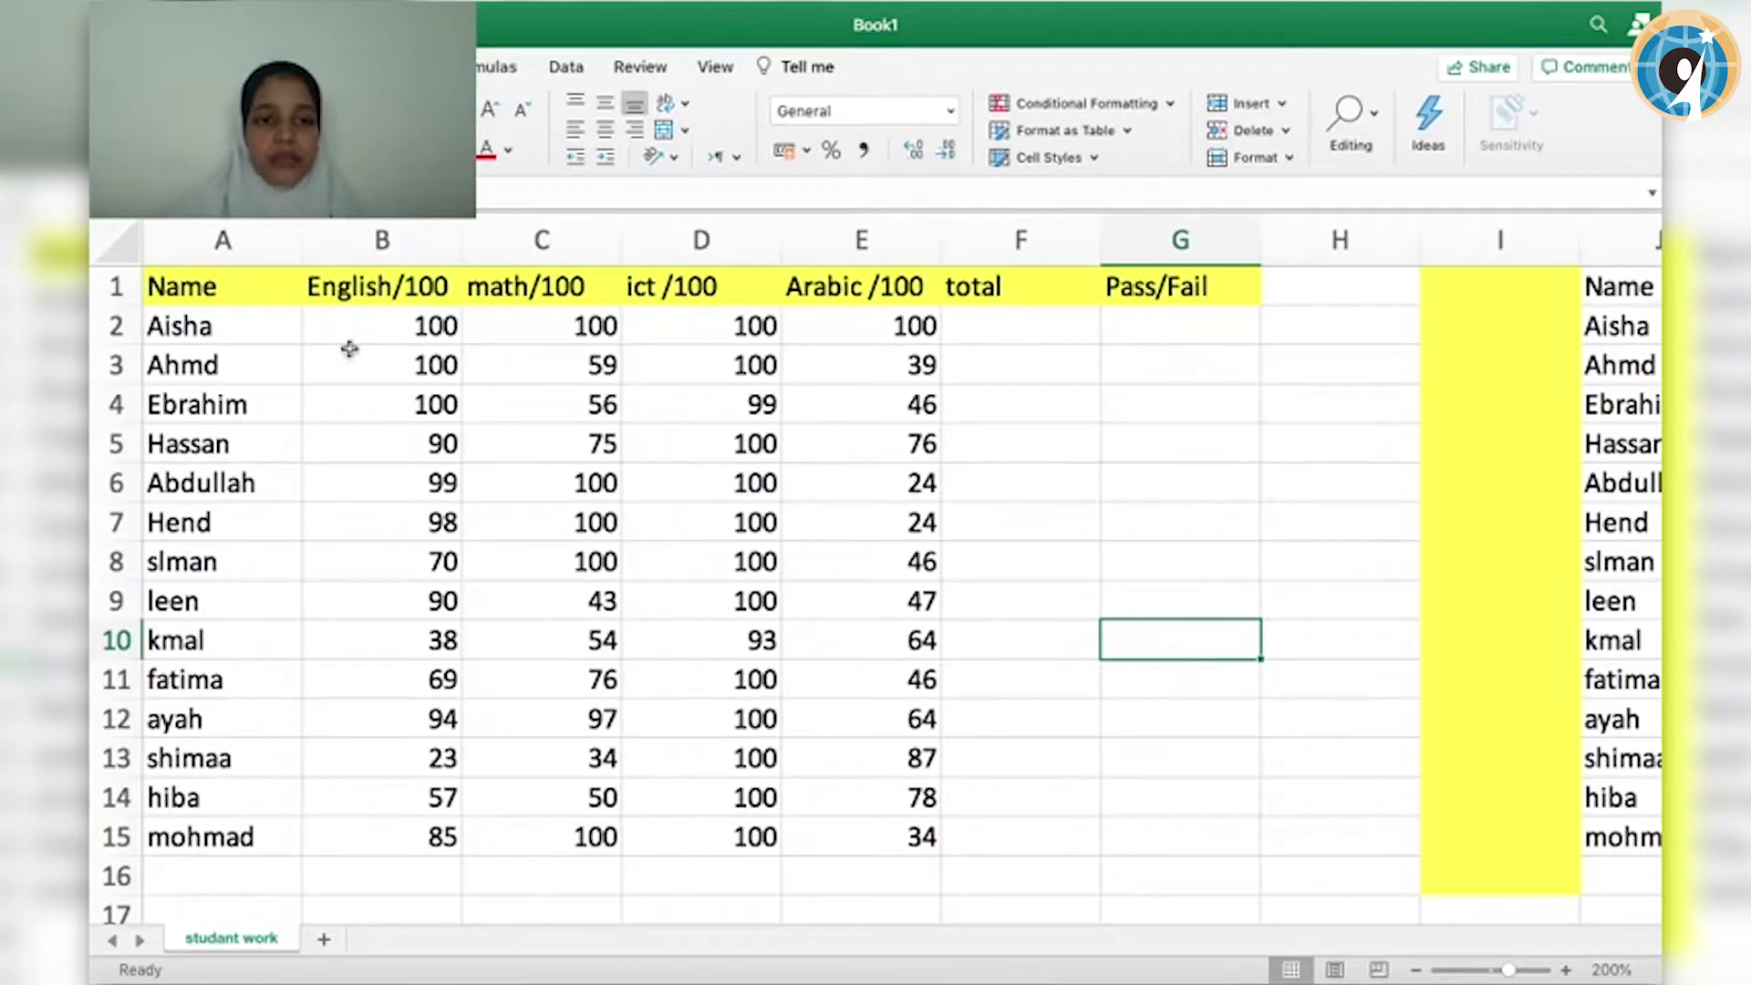
{"action": "left_click_drag", "start_coordinate": [347, 327], "coordinate": [909, 835]}
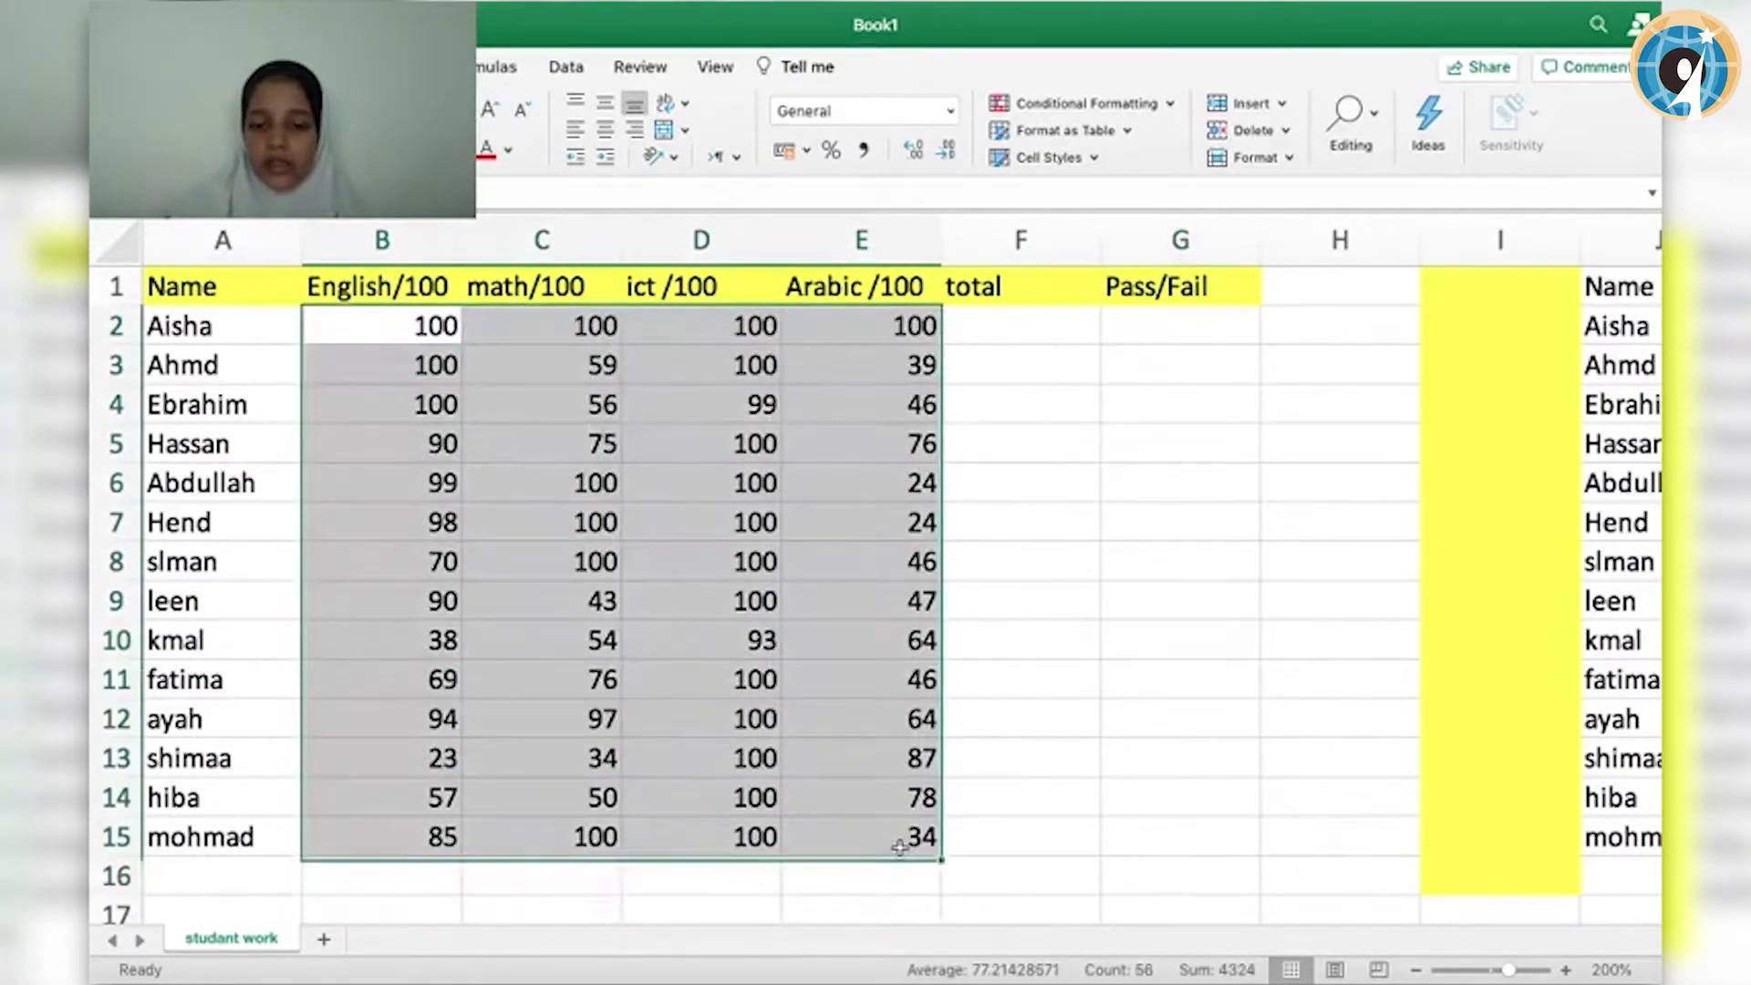
{"action": "left_click", "coordinate": [981, 304]}
{"action": "left_click", "coordinate": [1173, 327]}
- Total the first student's four subject scores in F2 with =sum(B2:E2) and fill the formula down to F15
{"action": "left_click", "coordinate": [999, 333]}
{"action": "type", "text": "="}
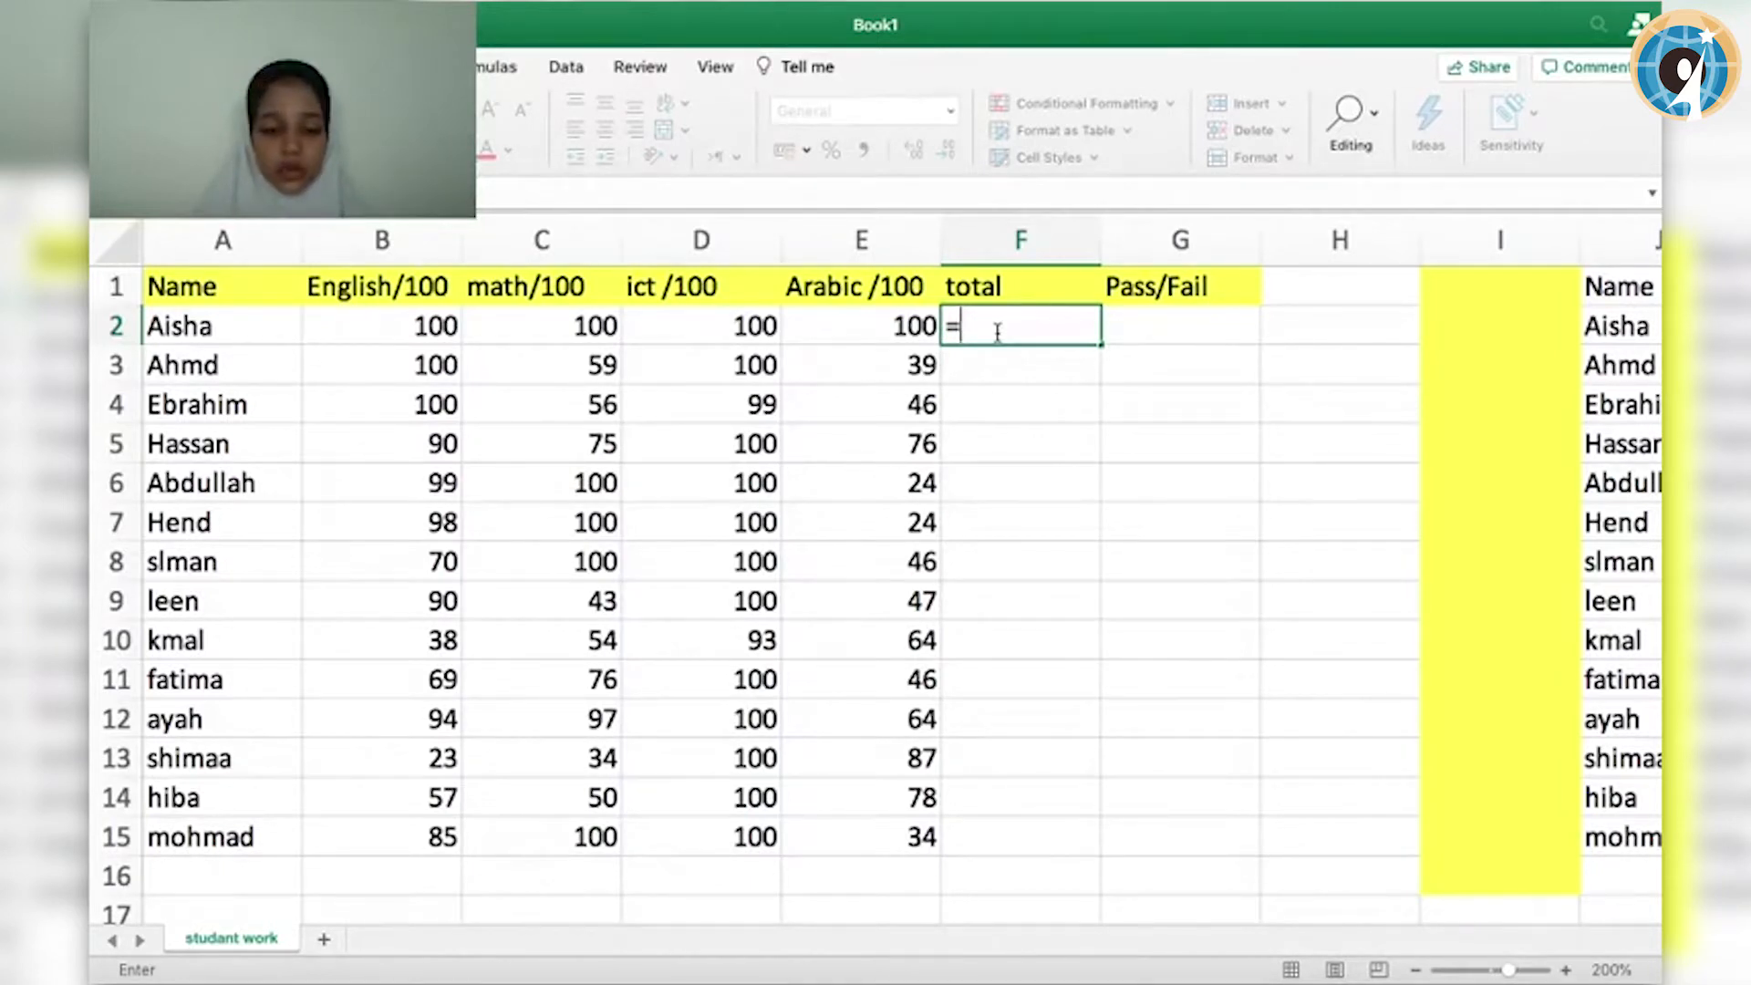
{"action": "type", "text": "sum"}
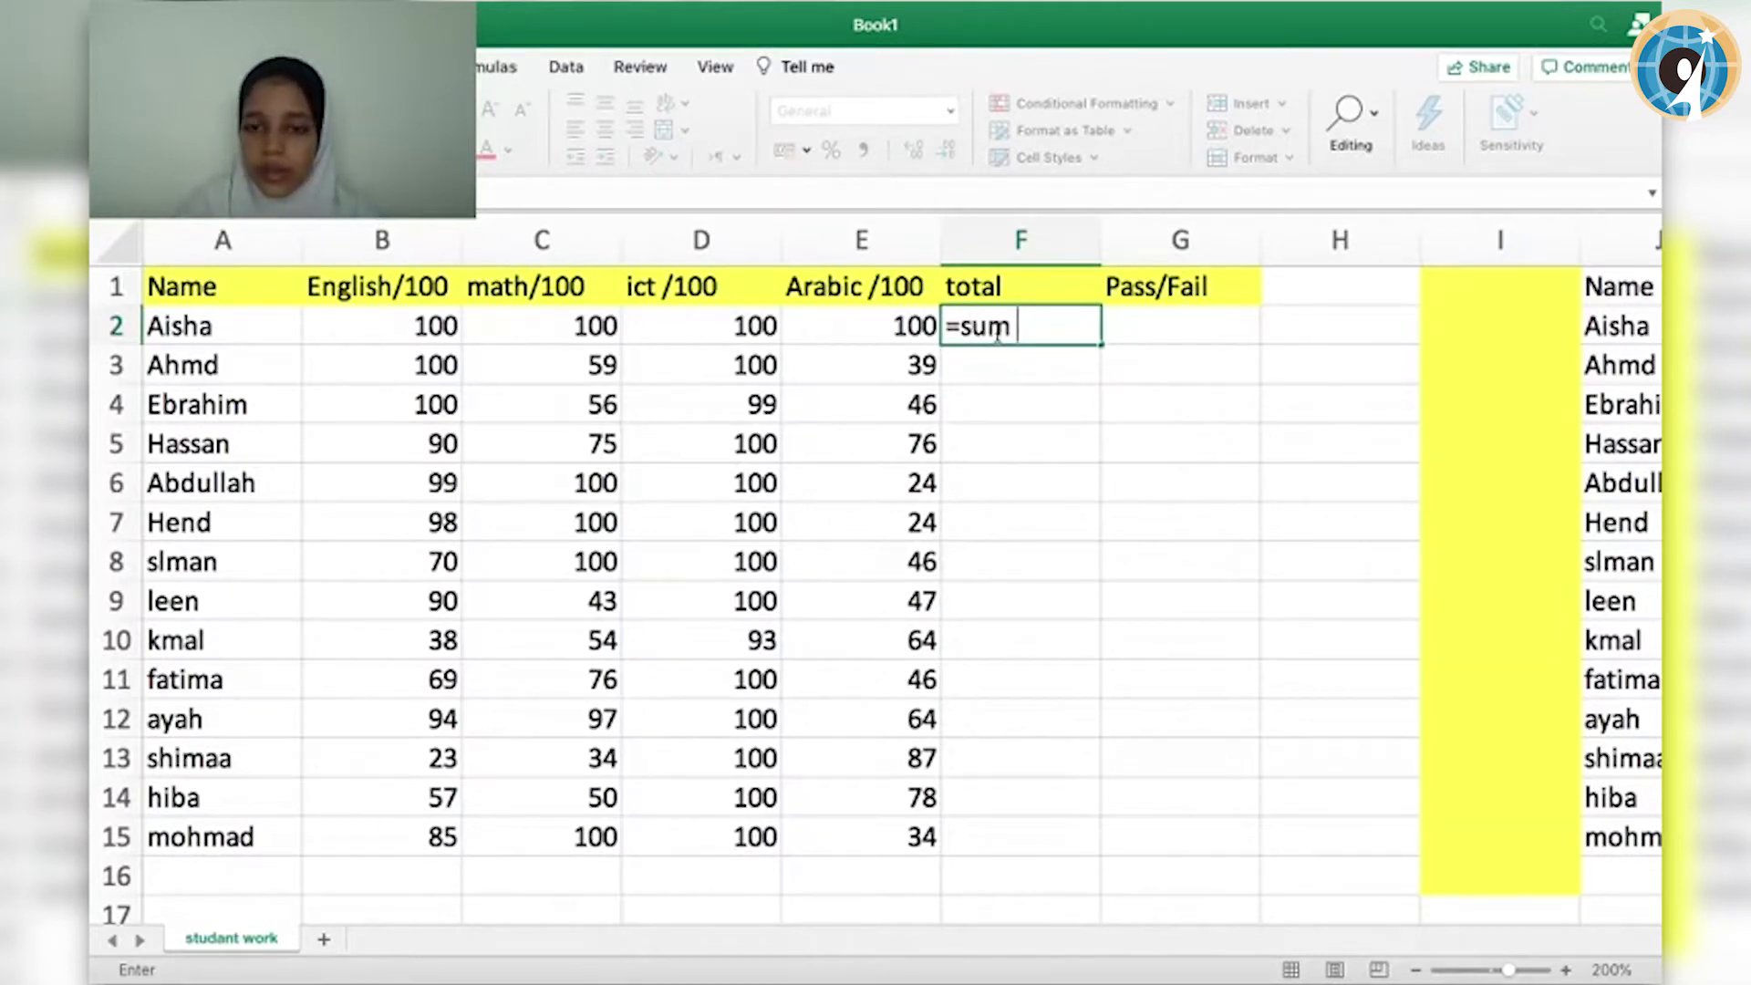
{"action": "type", "text": "("}
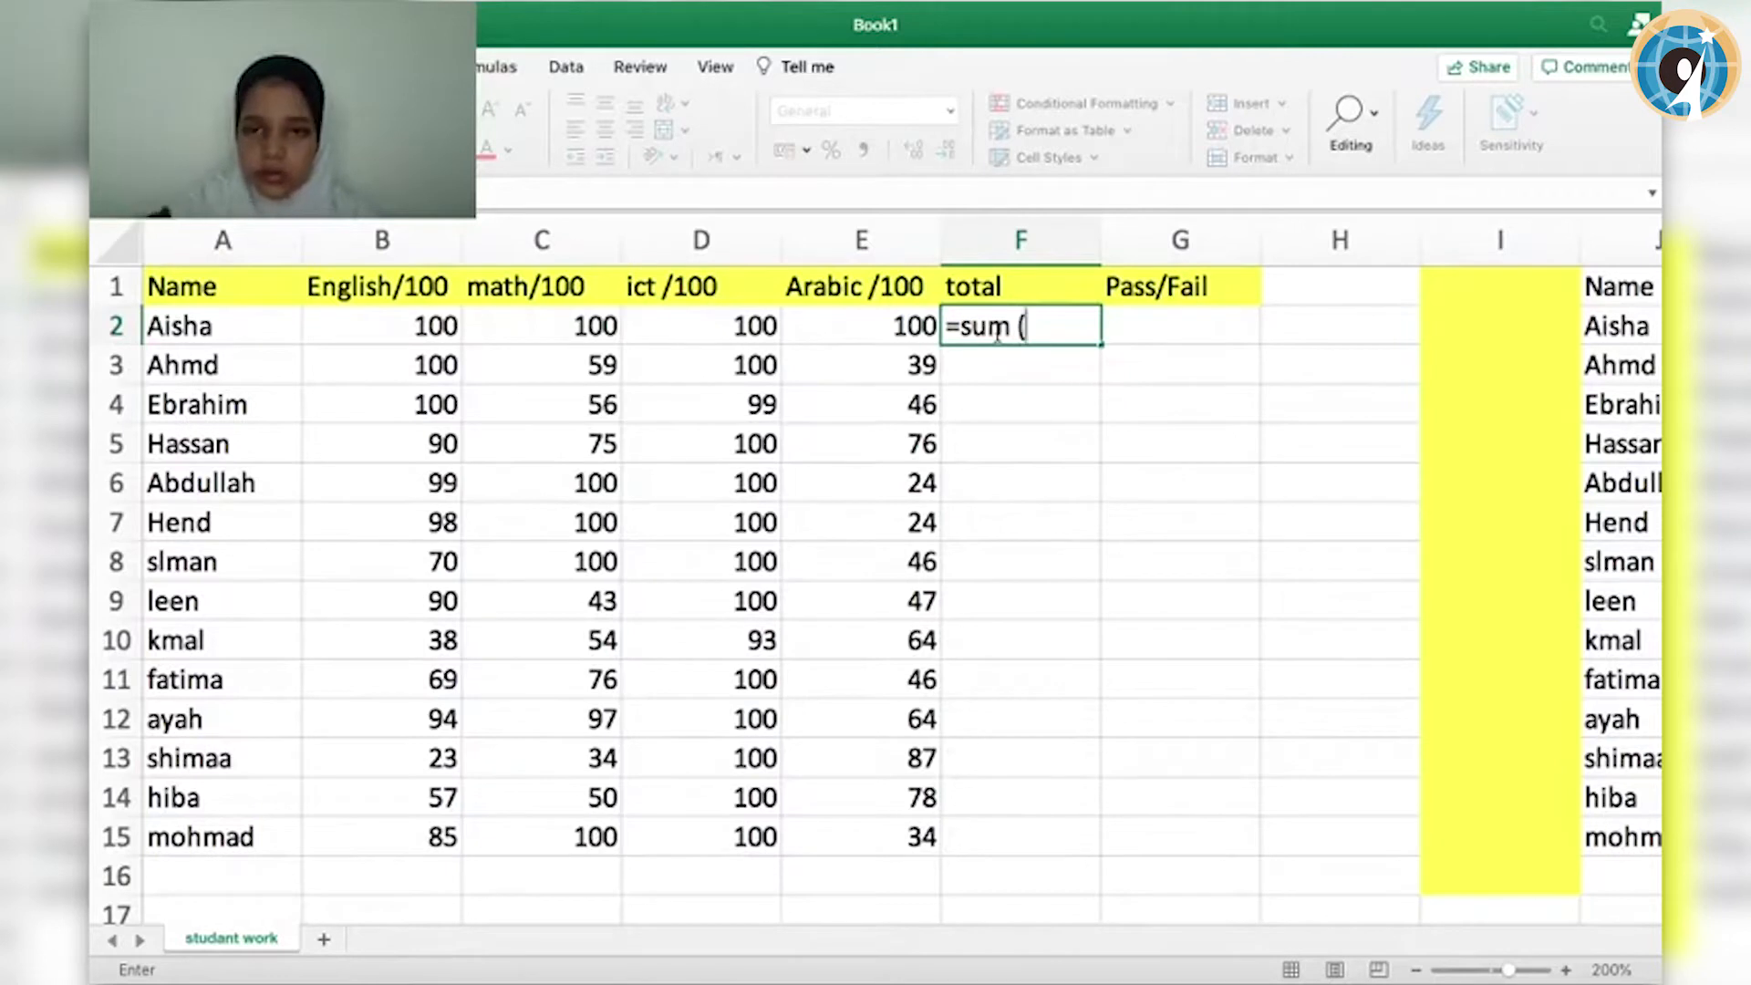
{"action": "key", "text": "BackSpace"}
{"action": "key", "text": "BackSpace"}
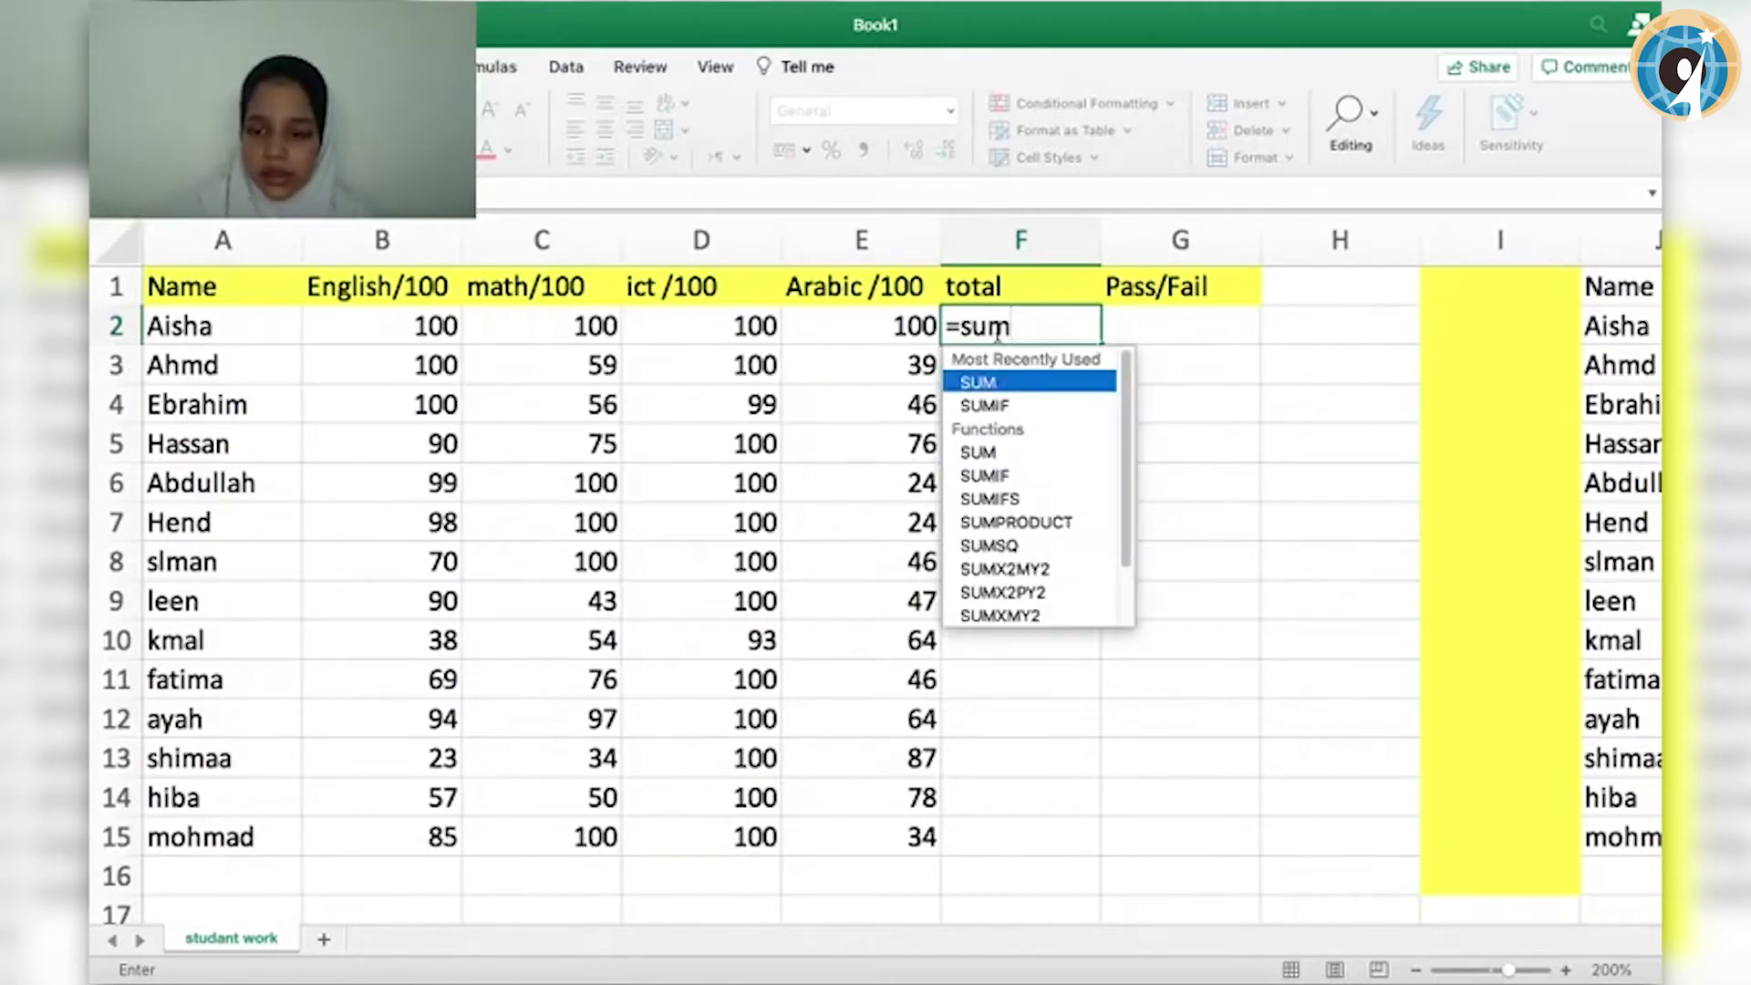
{"action": "type", "text": "("}
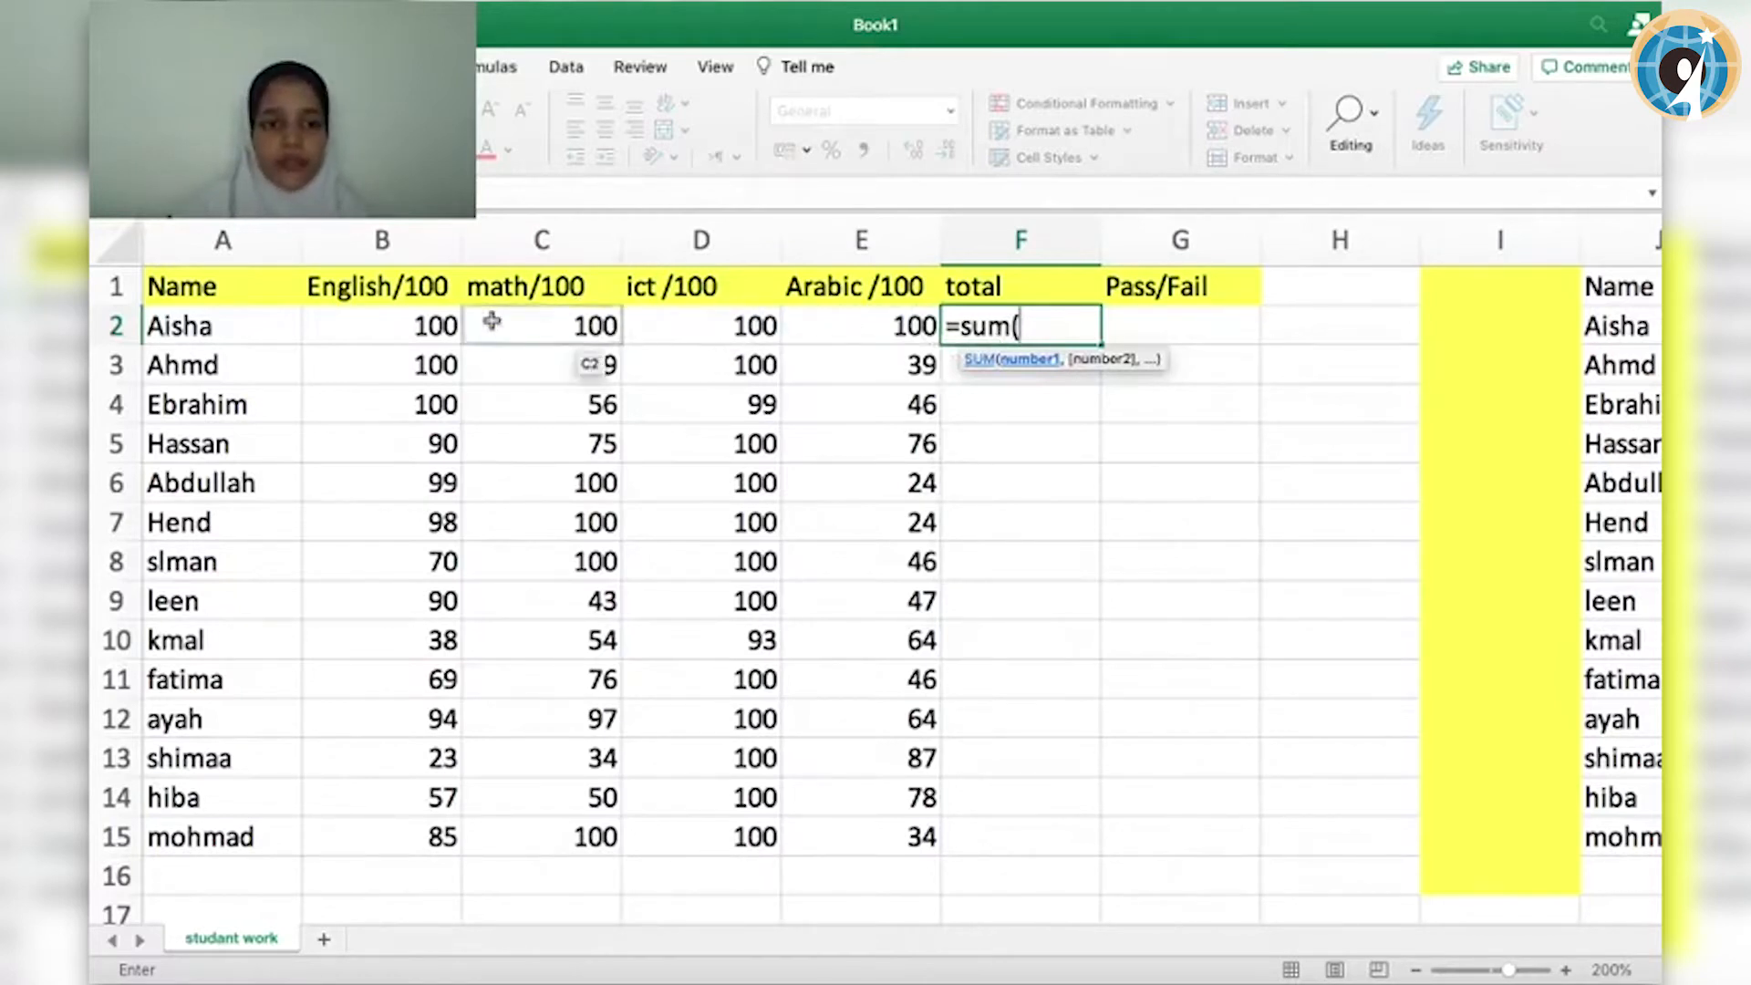
{"action": "left_click", "coordinate": [415, 336]}
{"action": "left_click_drag", "start_coordinate": [498, 336], "coordinate": [921, 333]}
{"action": "type", "text": ")"}
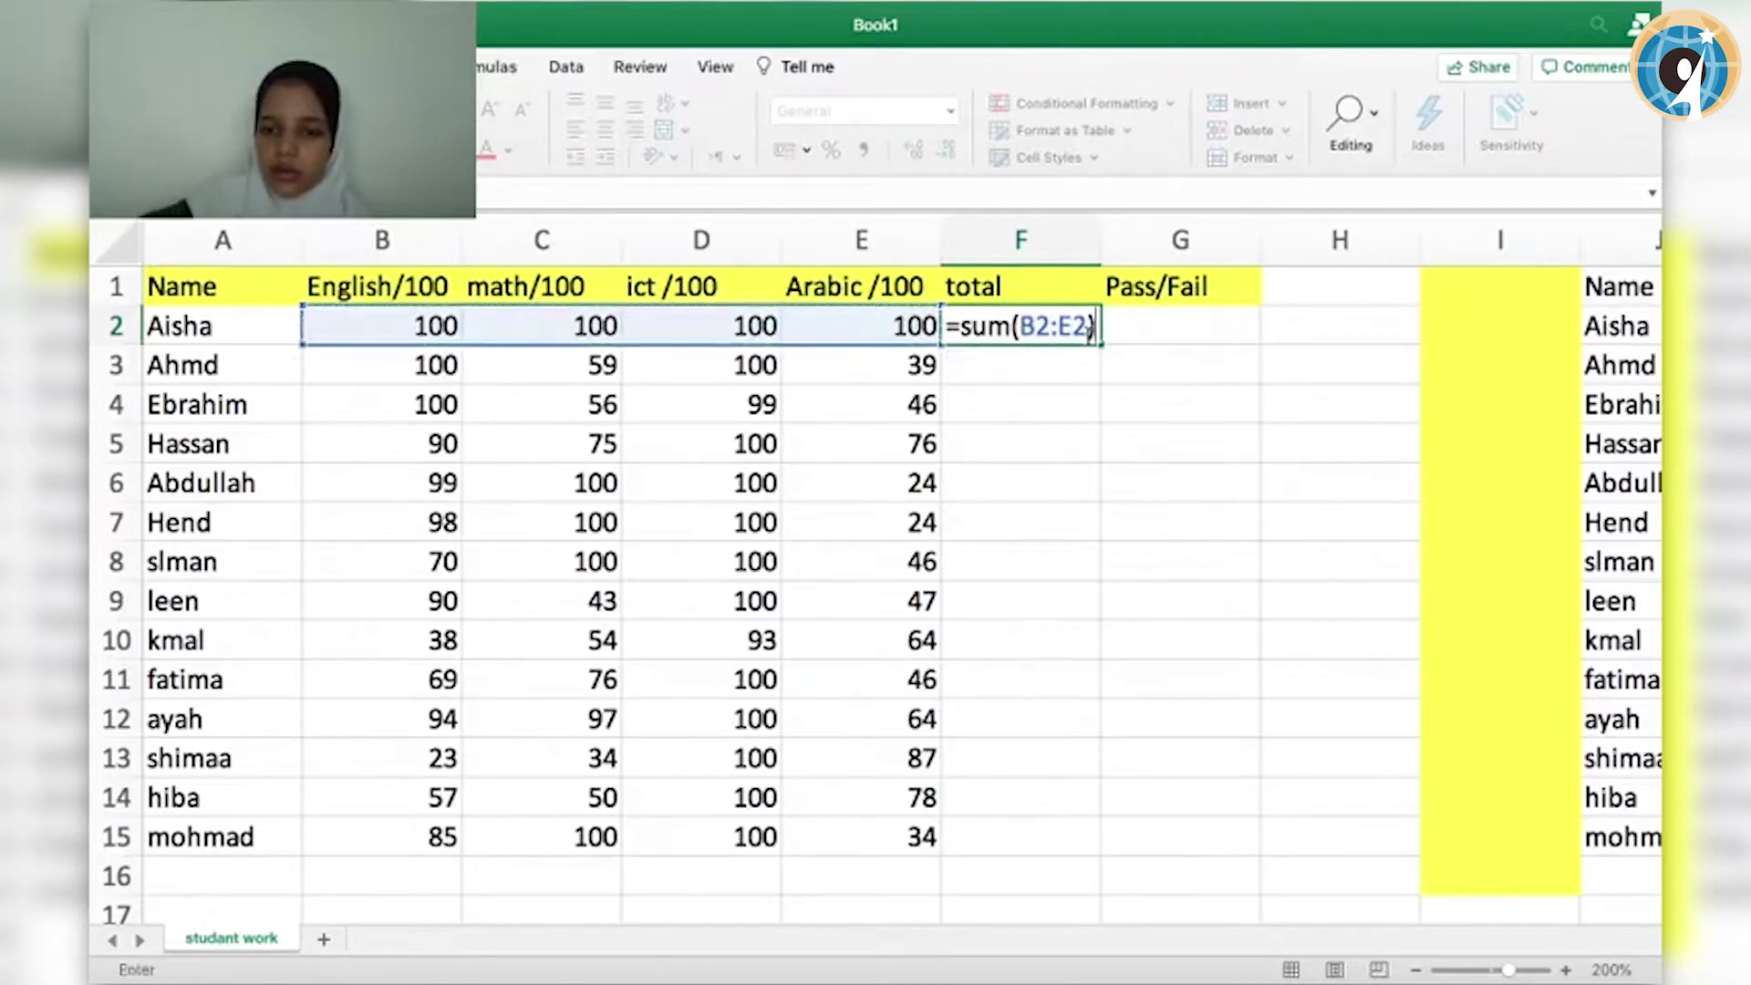
{"action": "key", "text": "Return"}
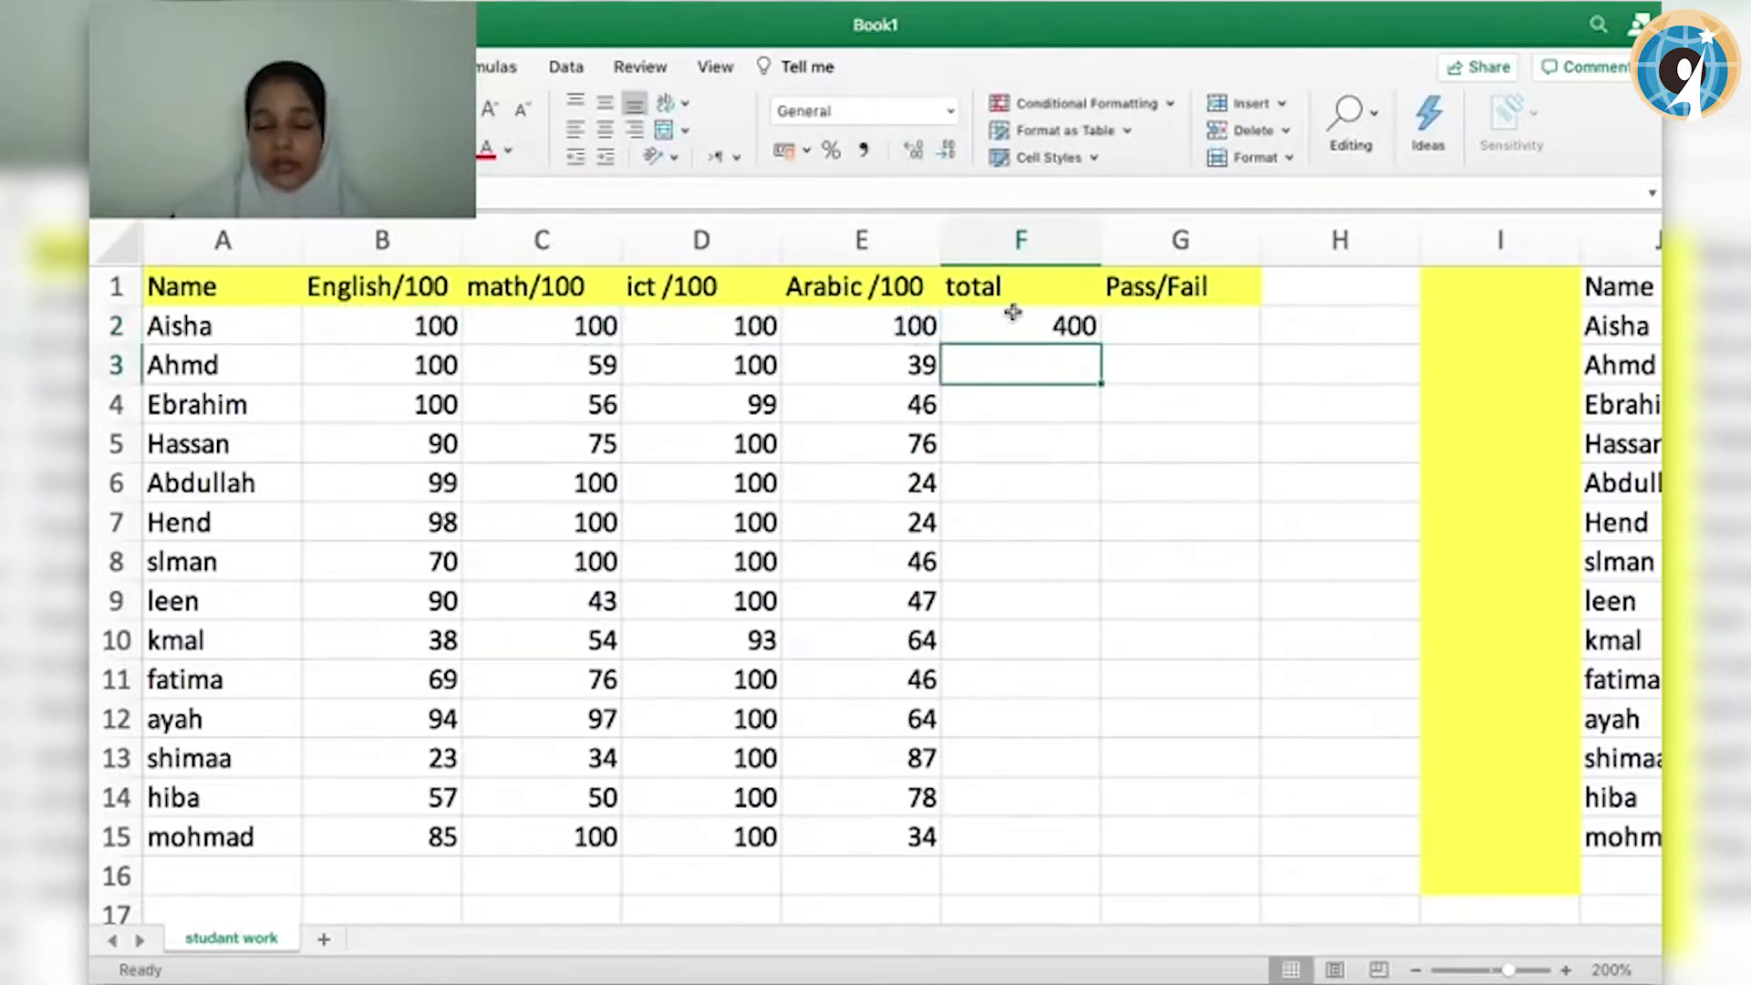
{"action": "left_click", "coordinate": [1035, 327]}
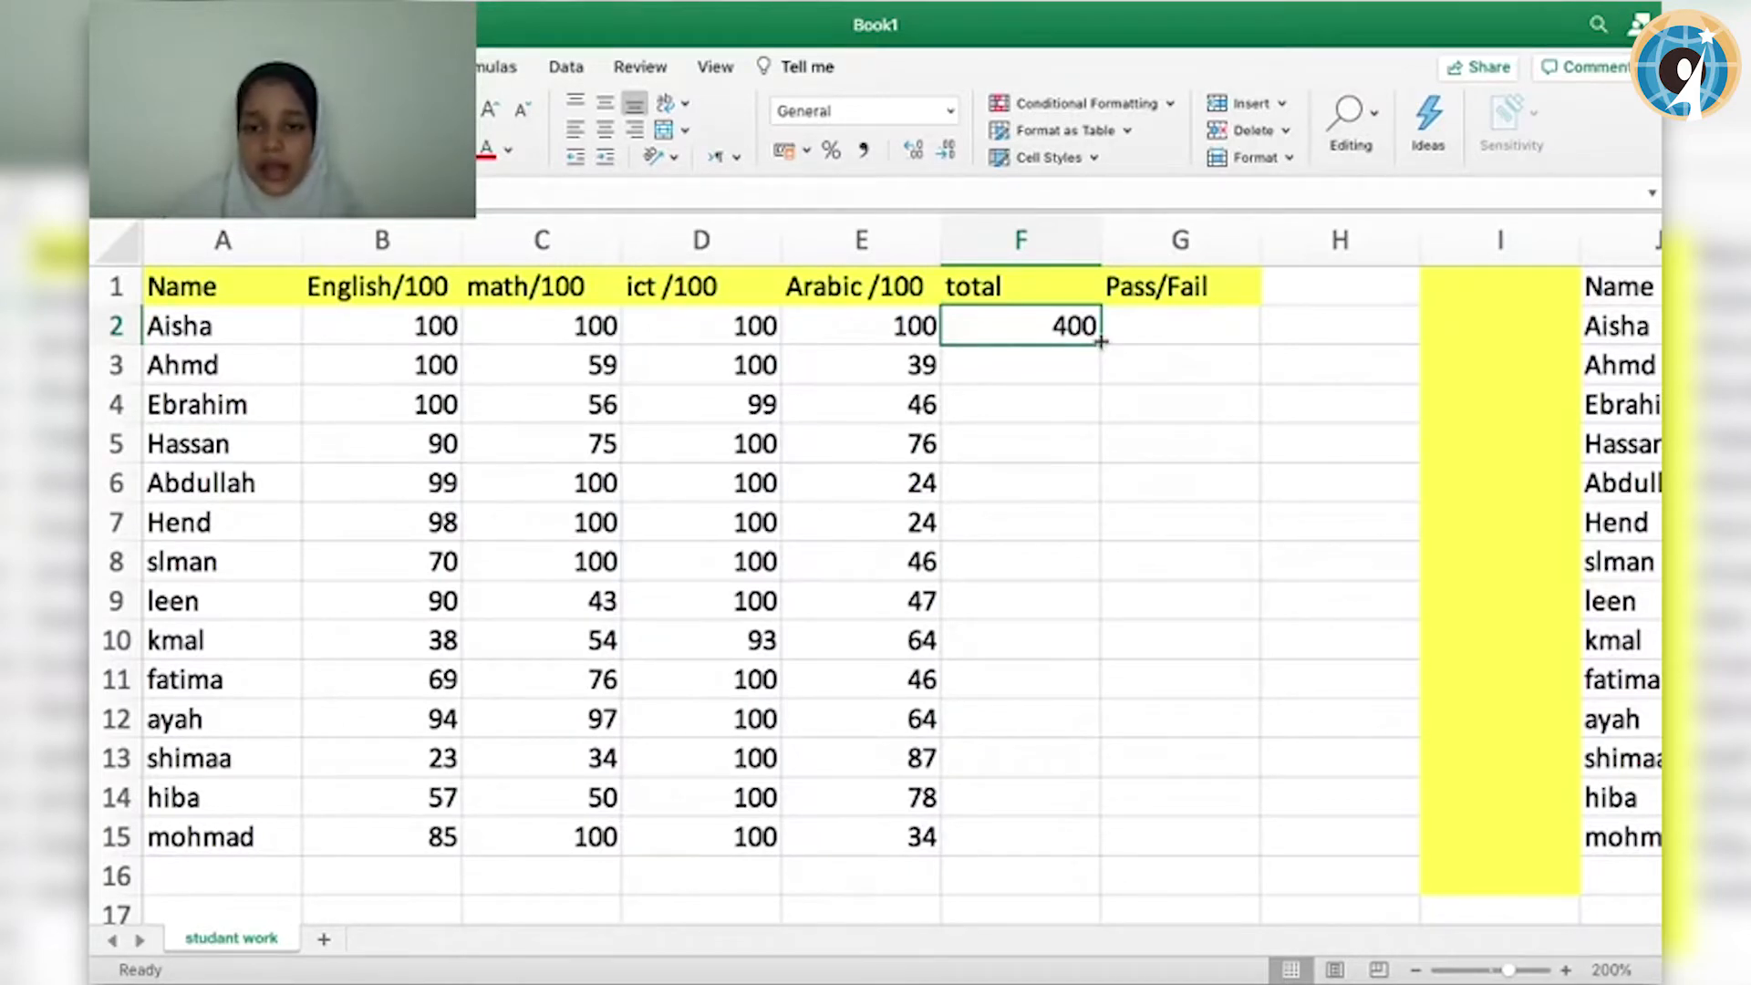
{"action": "left_click_drag", "start_coordinate": [1101, 341], "coordinate": [1080, 855]}
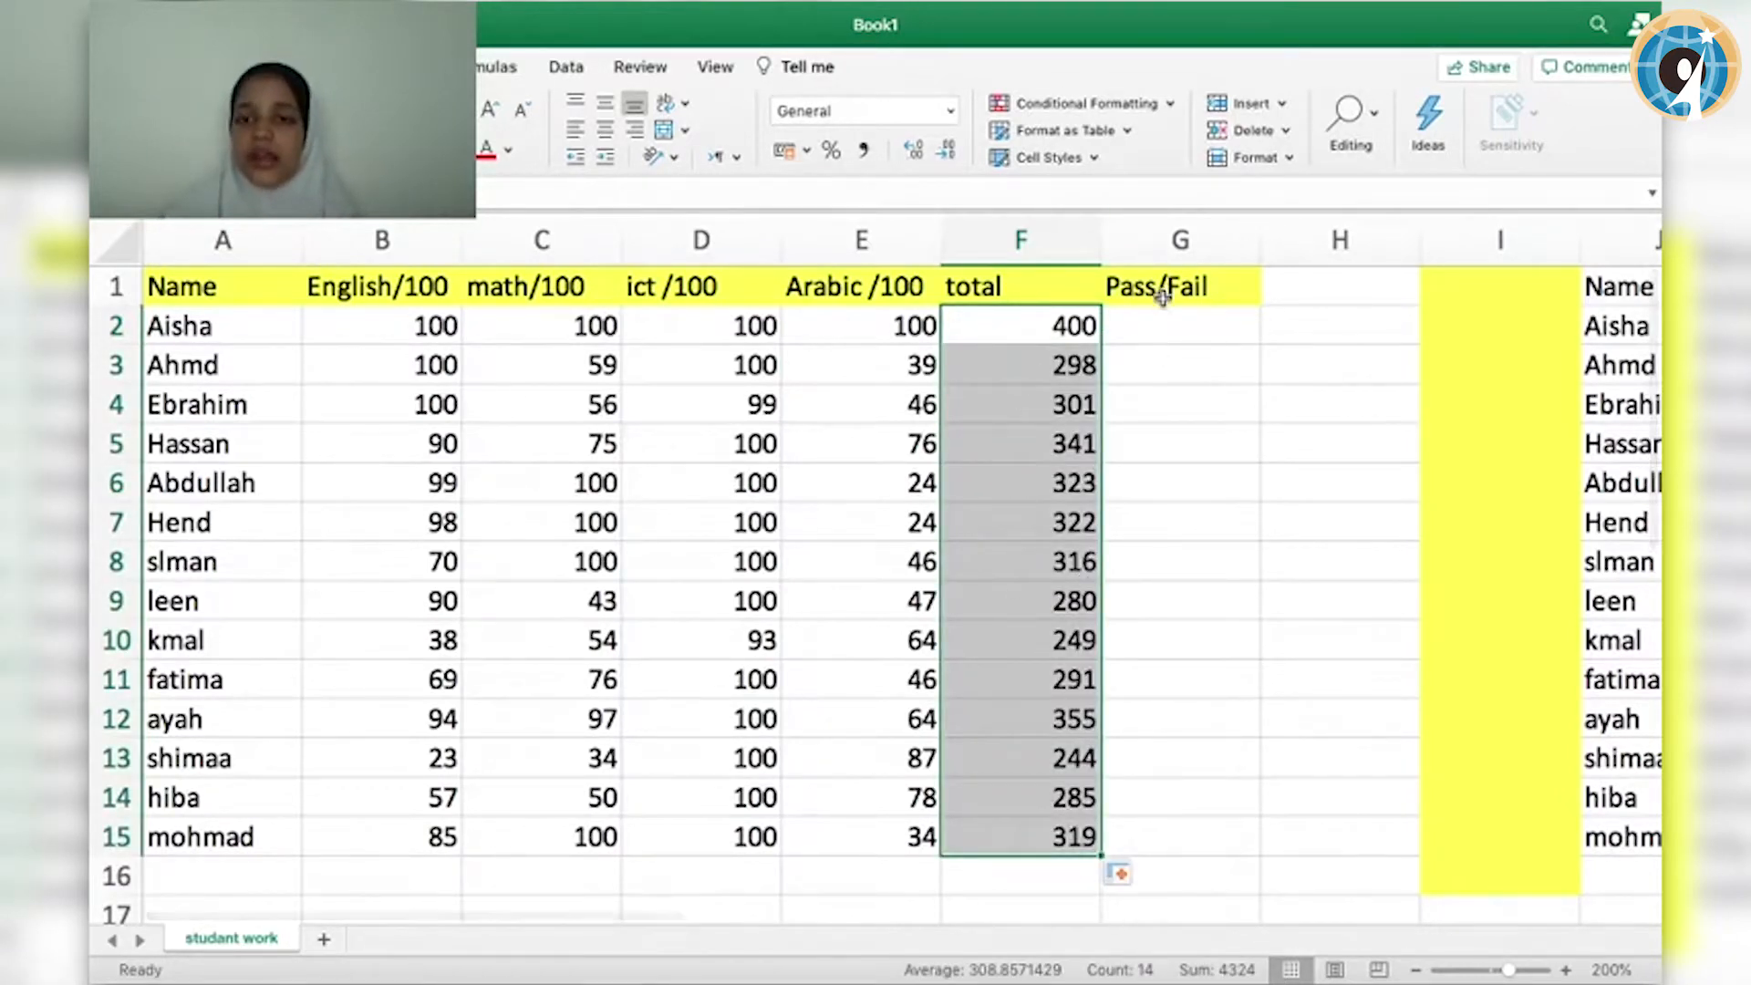
- Enter =if(f2>300, "Pass", "Fail") in G2 to grade the first student's total
{"action": "left_click", "coordinate": [1158, 335]}
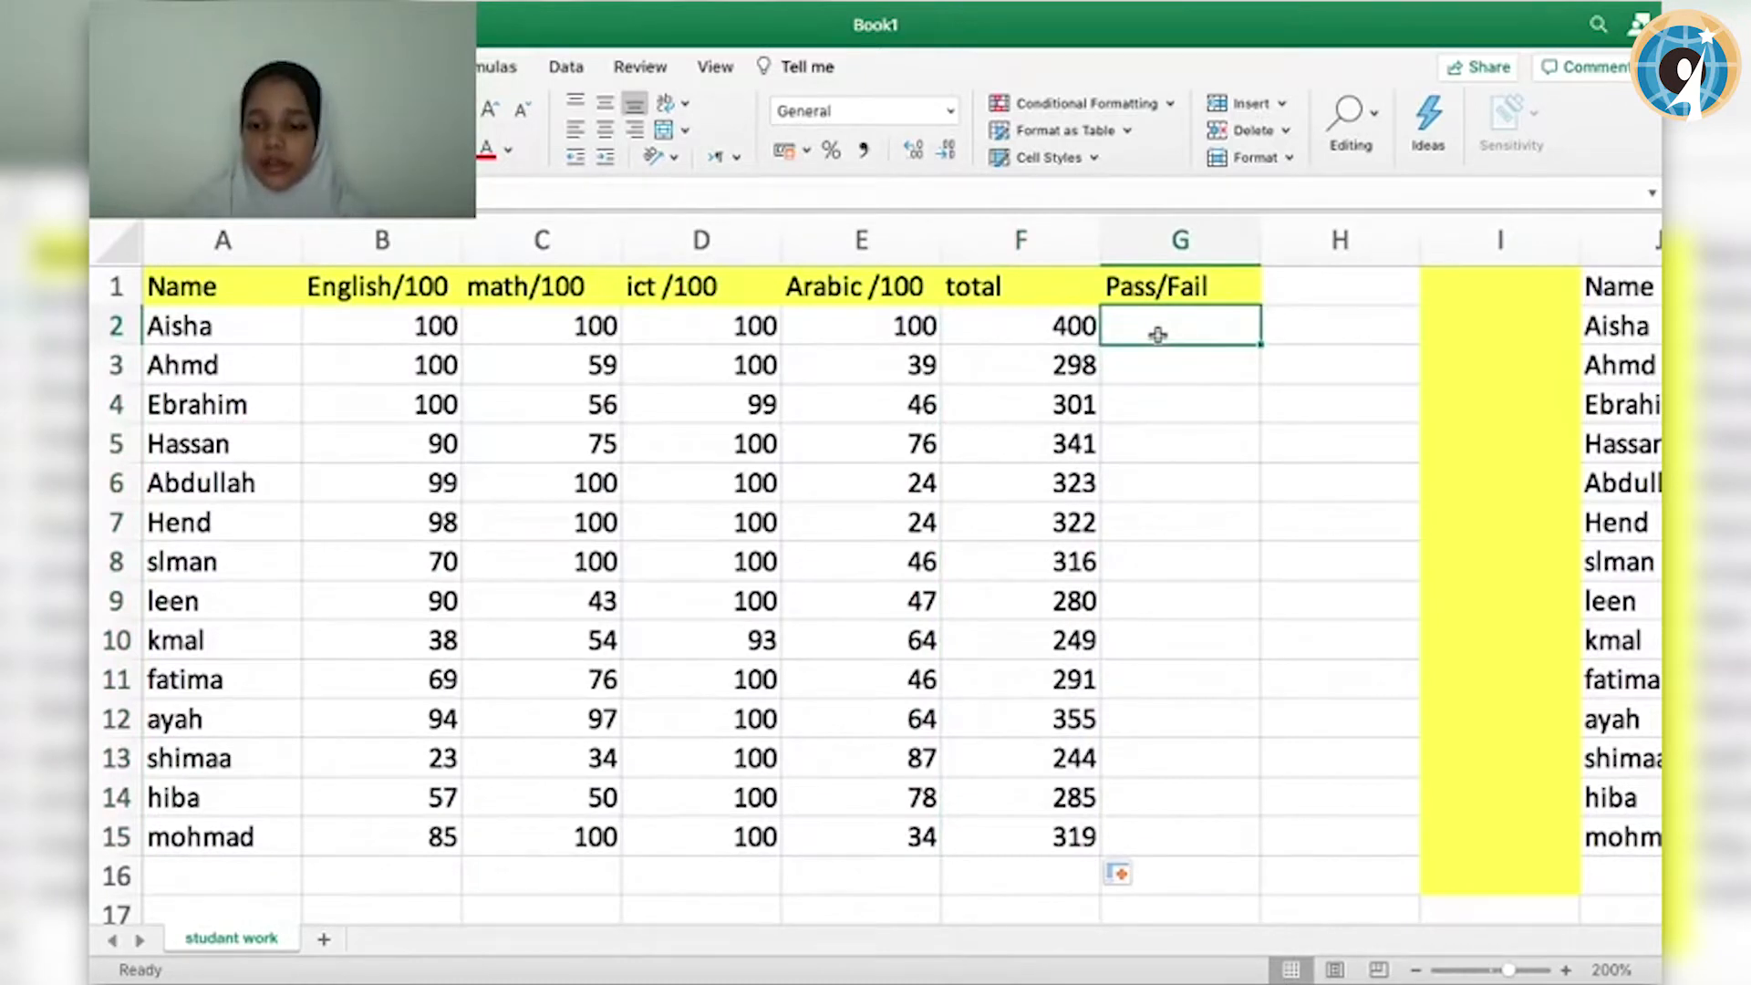
{"action": "type", "text": "=i"}
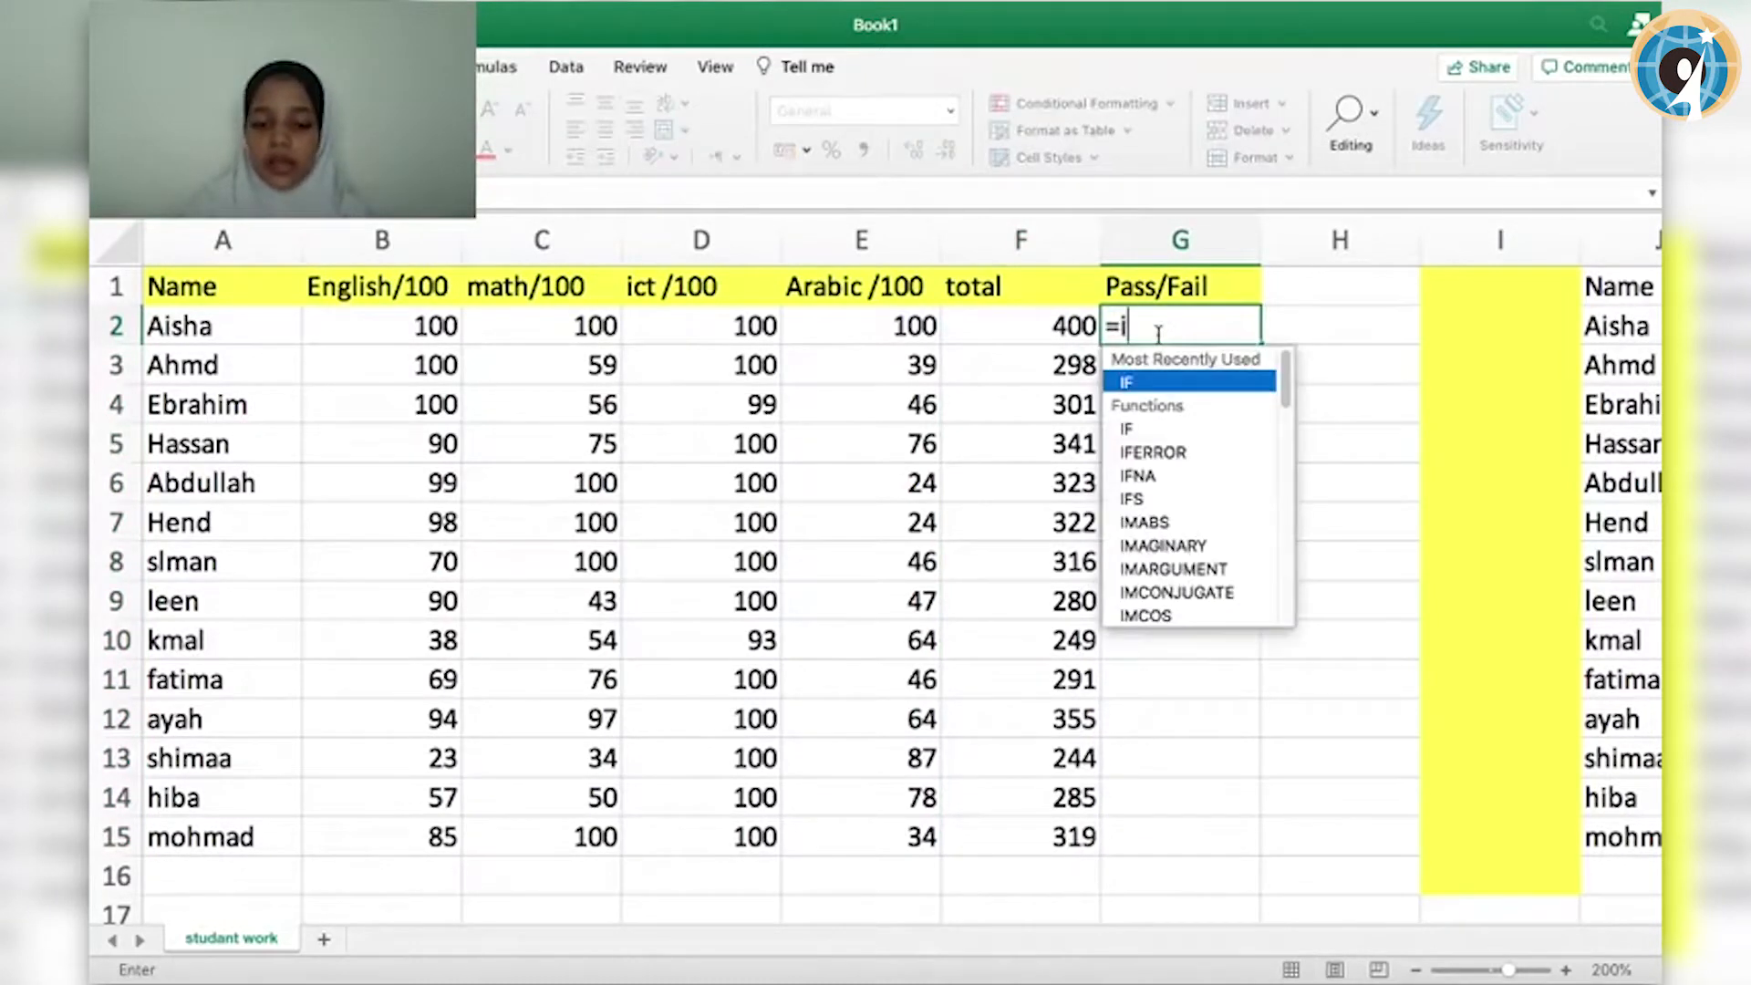
{"action": "type", "text": "f("}
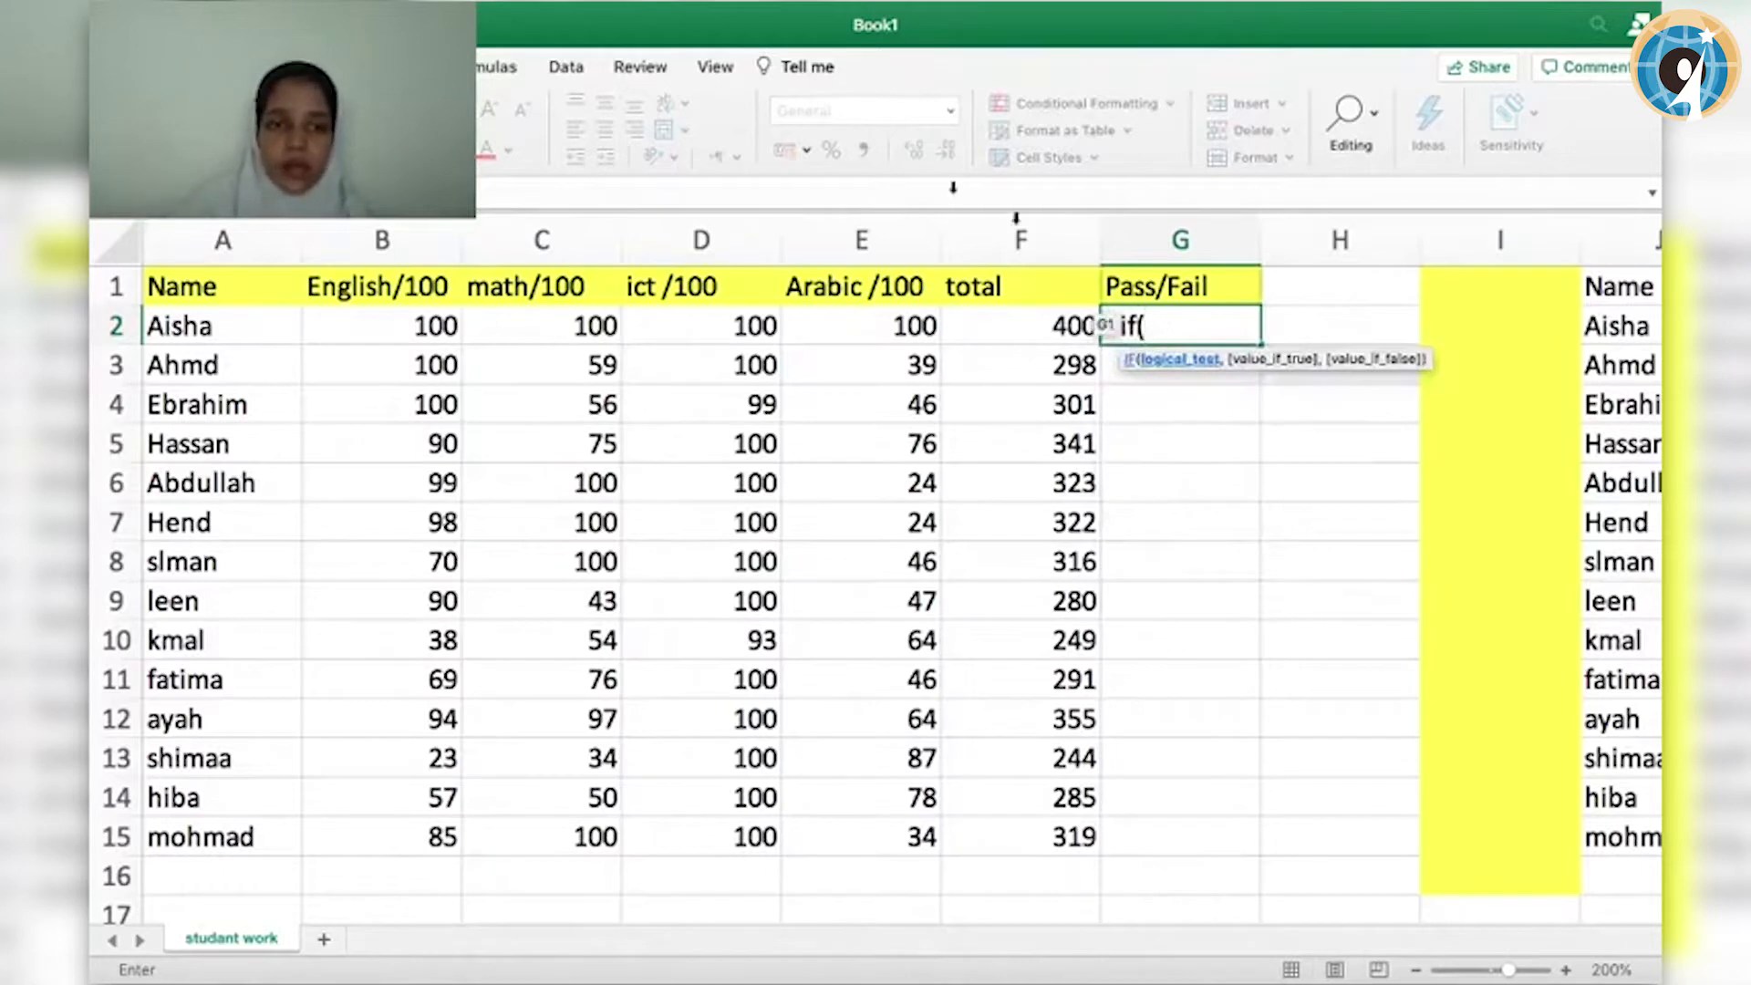
{"action": "left_click", "coordinate": [365, 193]}
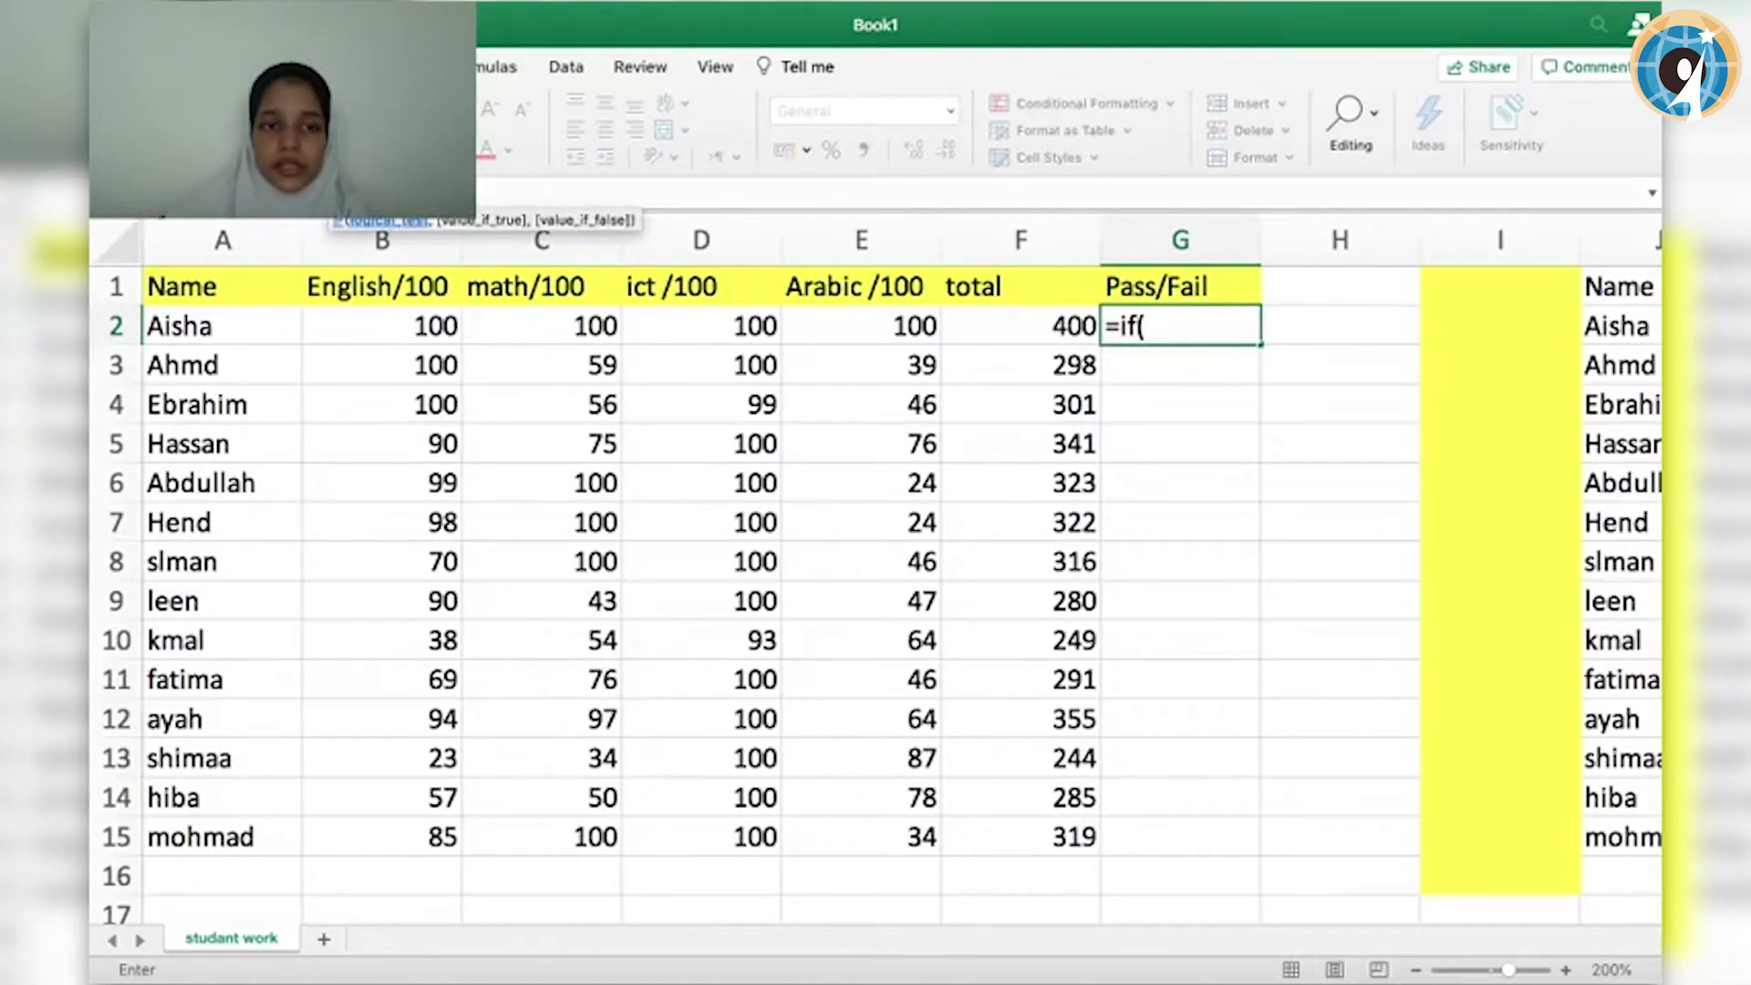
{"action": "left_click", "coordinate": [1154, 326]}
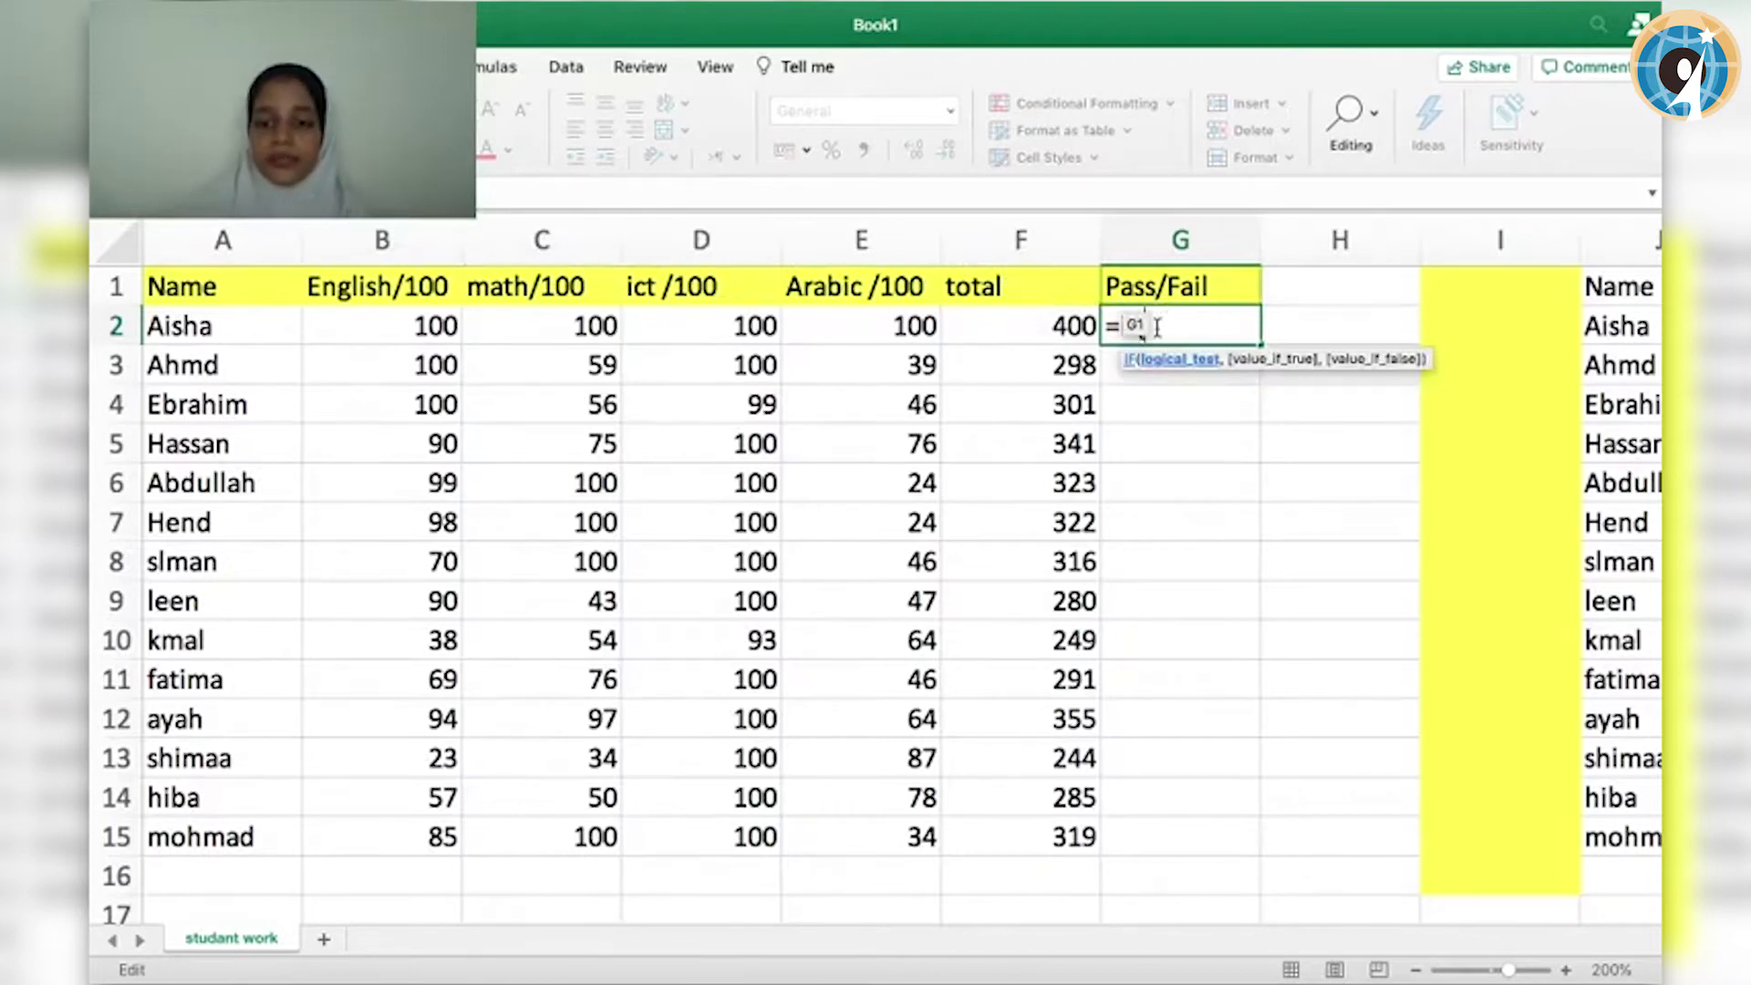
{"action": "type", "text": "f2"}
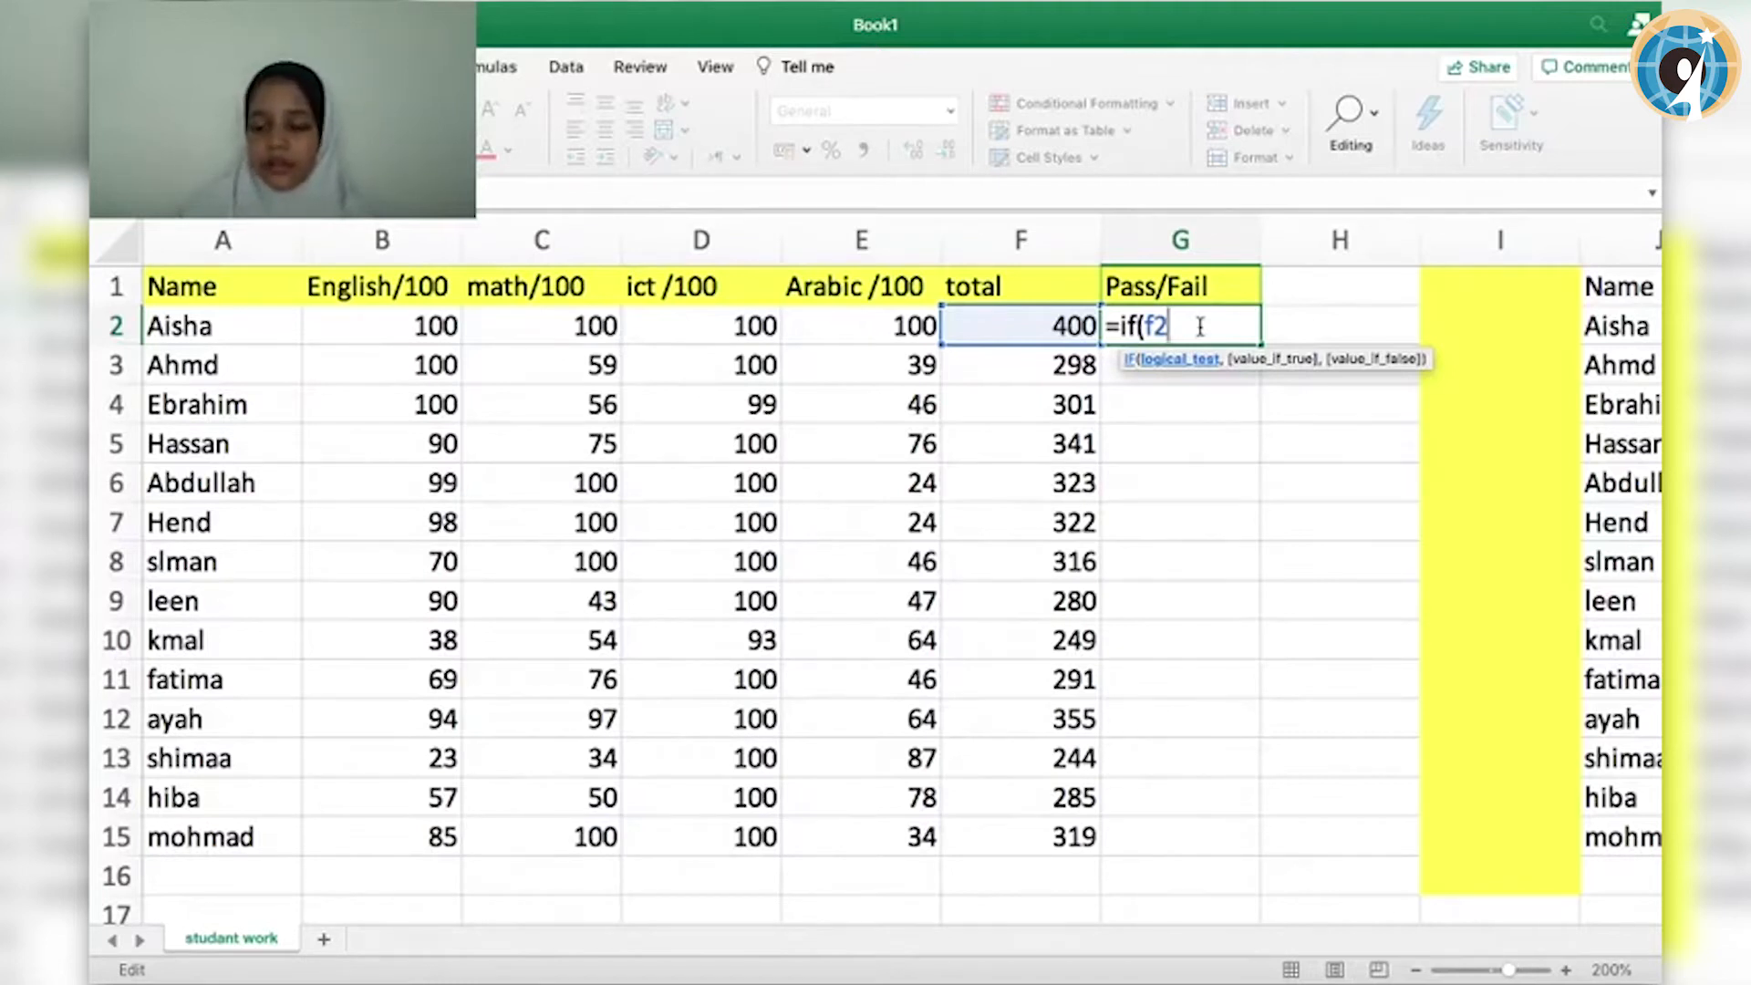
{"action": "type", "text": ">"}
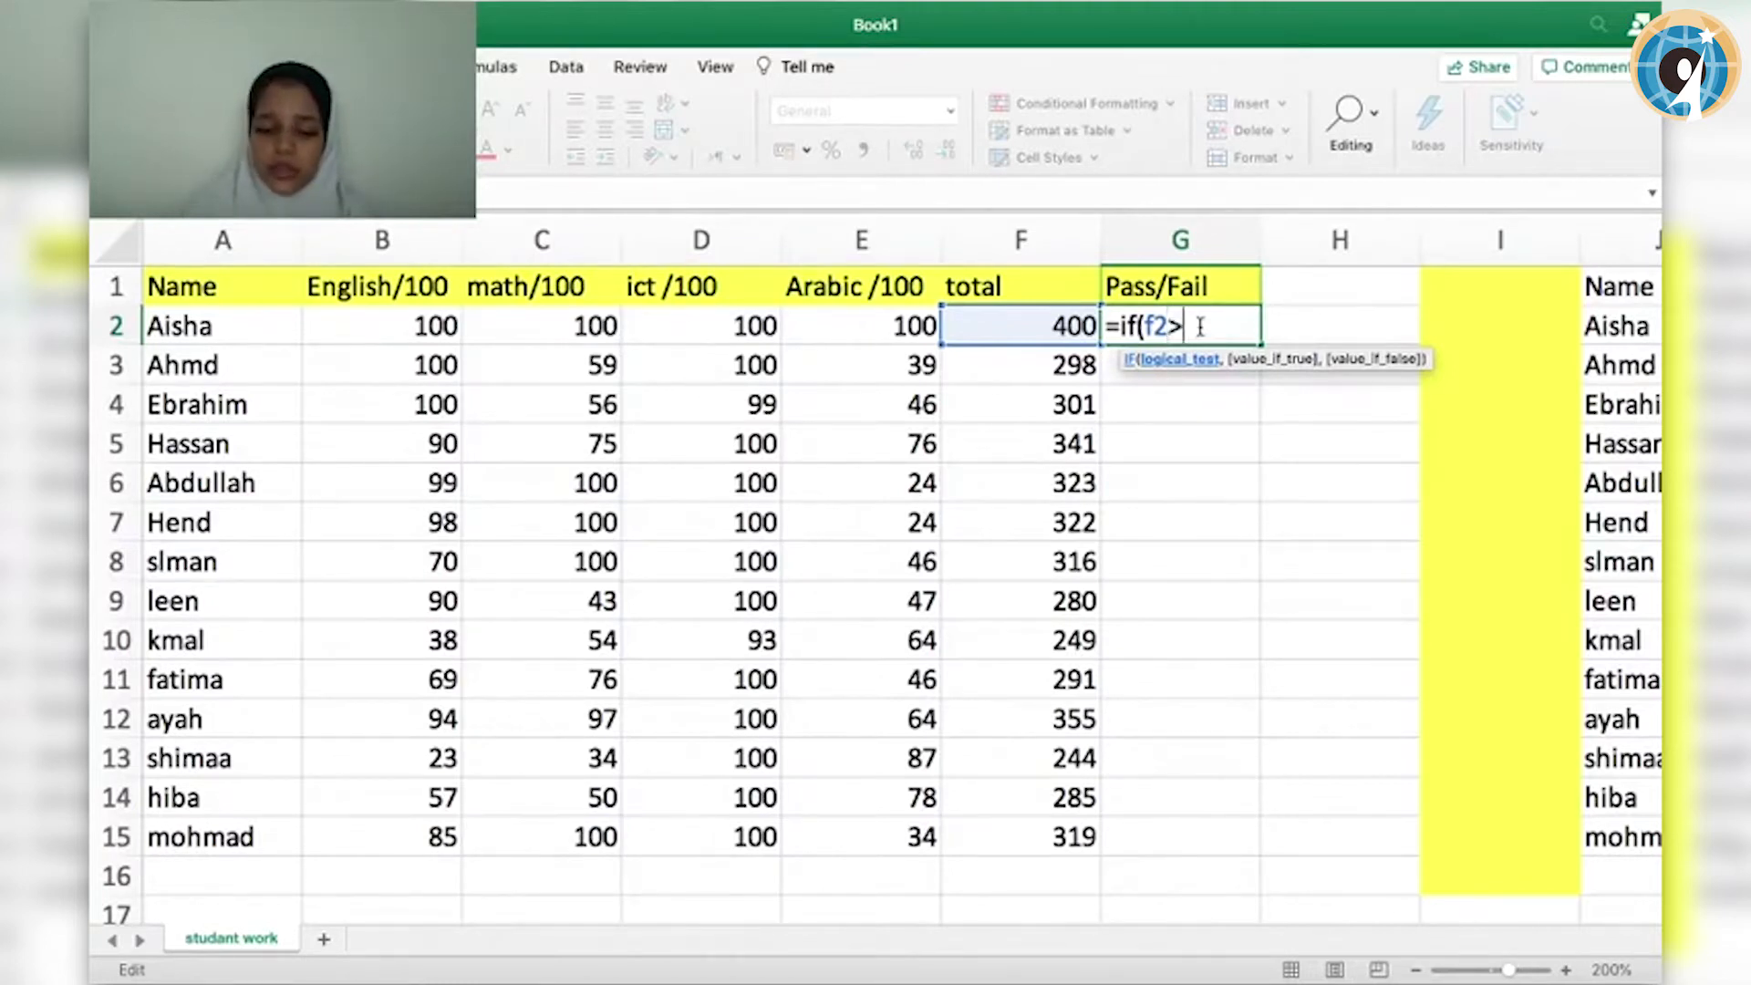
{"action": "type", "text": "300"}
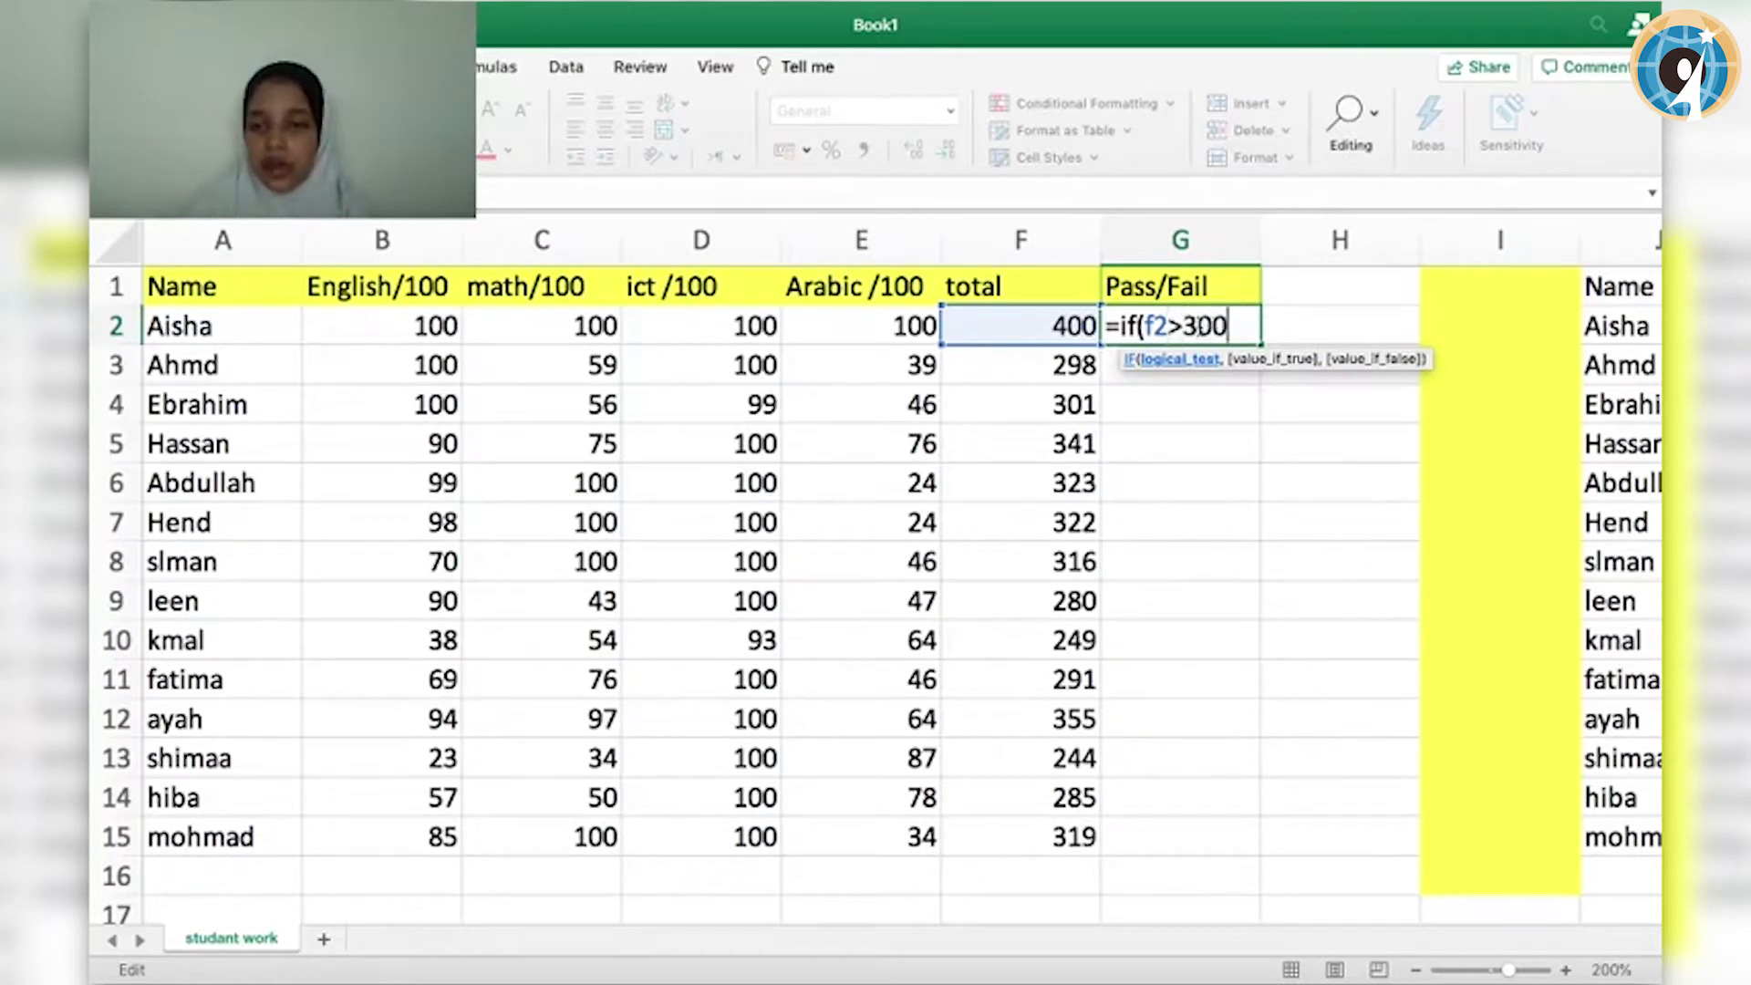
{"action": "type", "text": ", "}
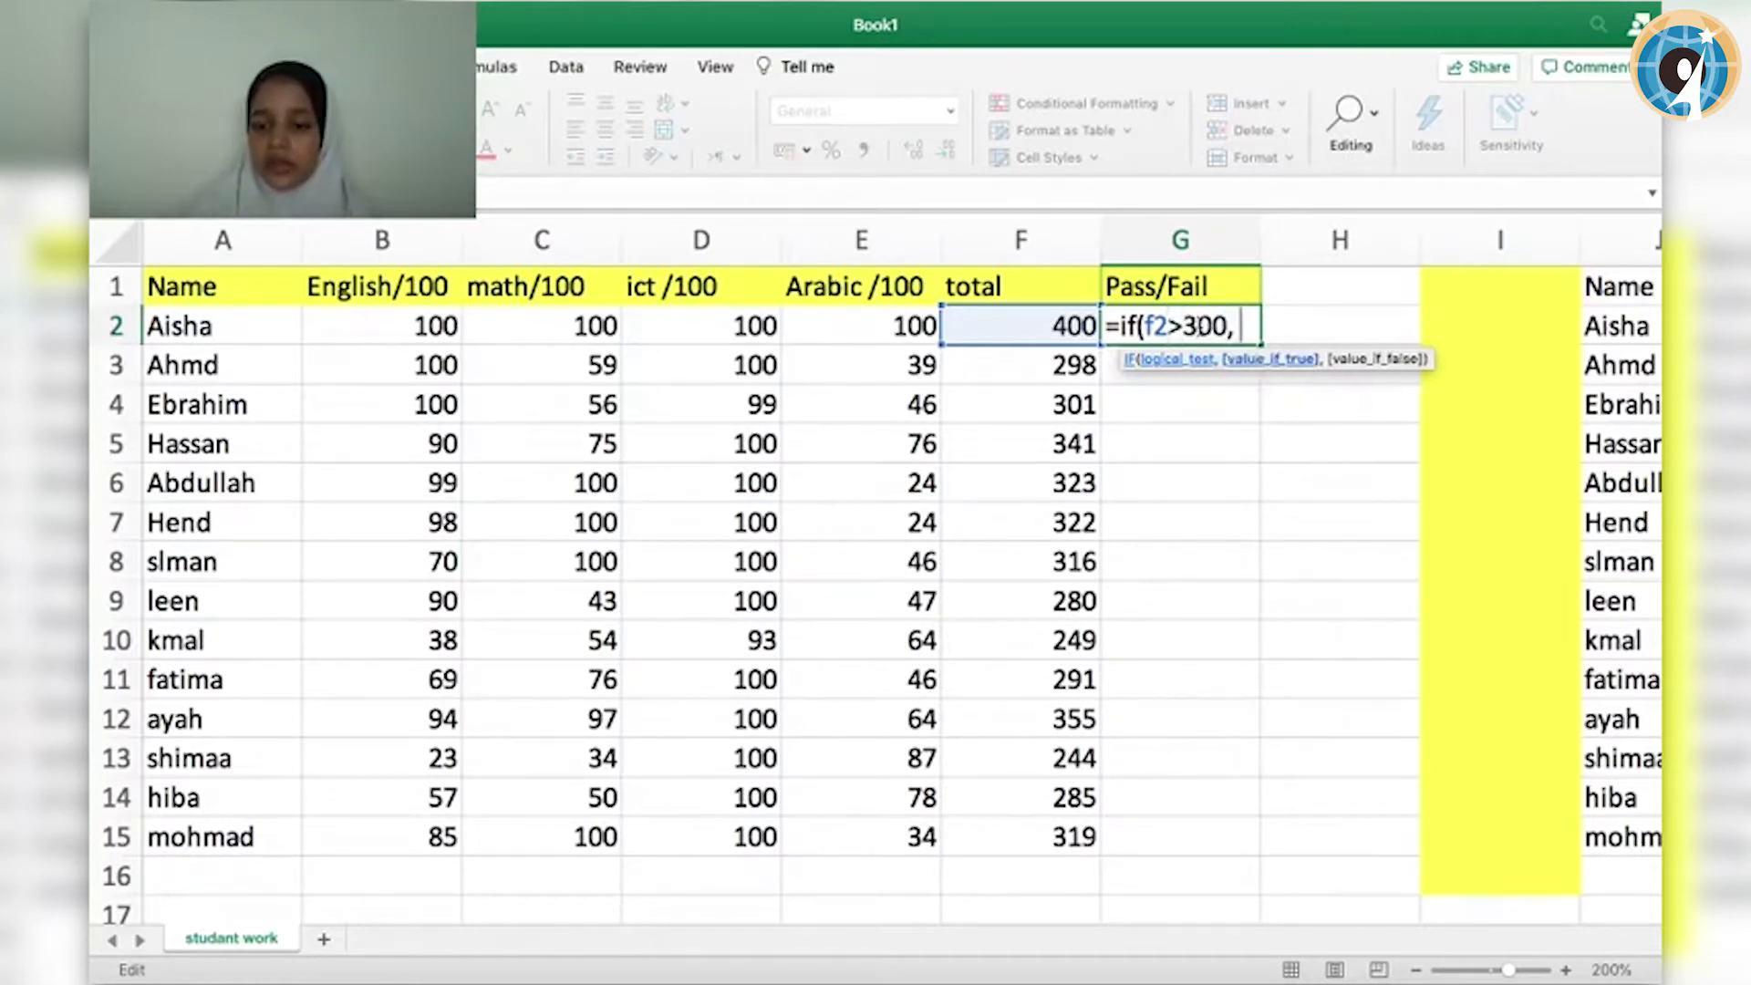
{"action": "type", "text": "\""}
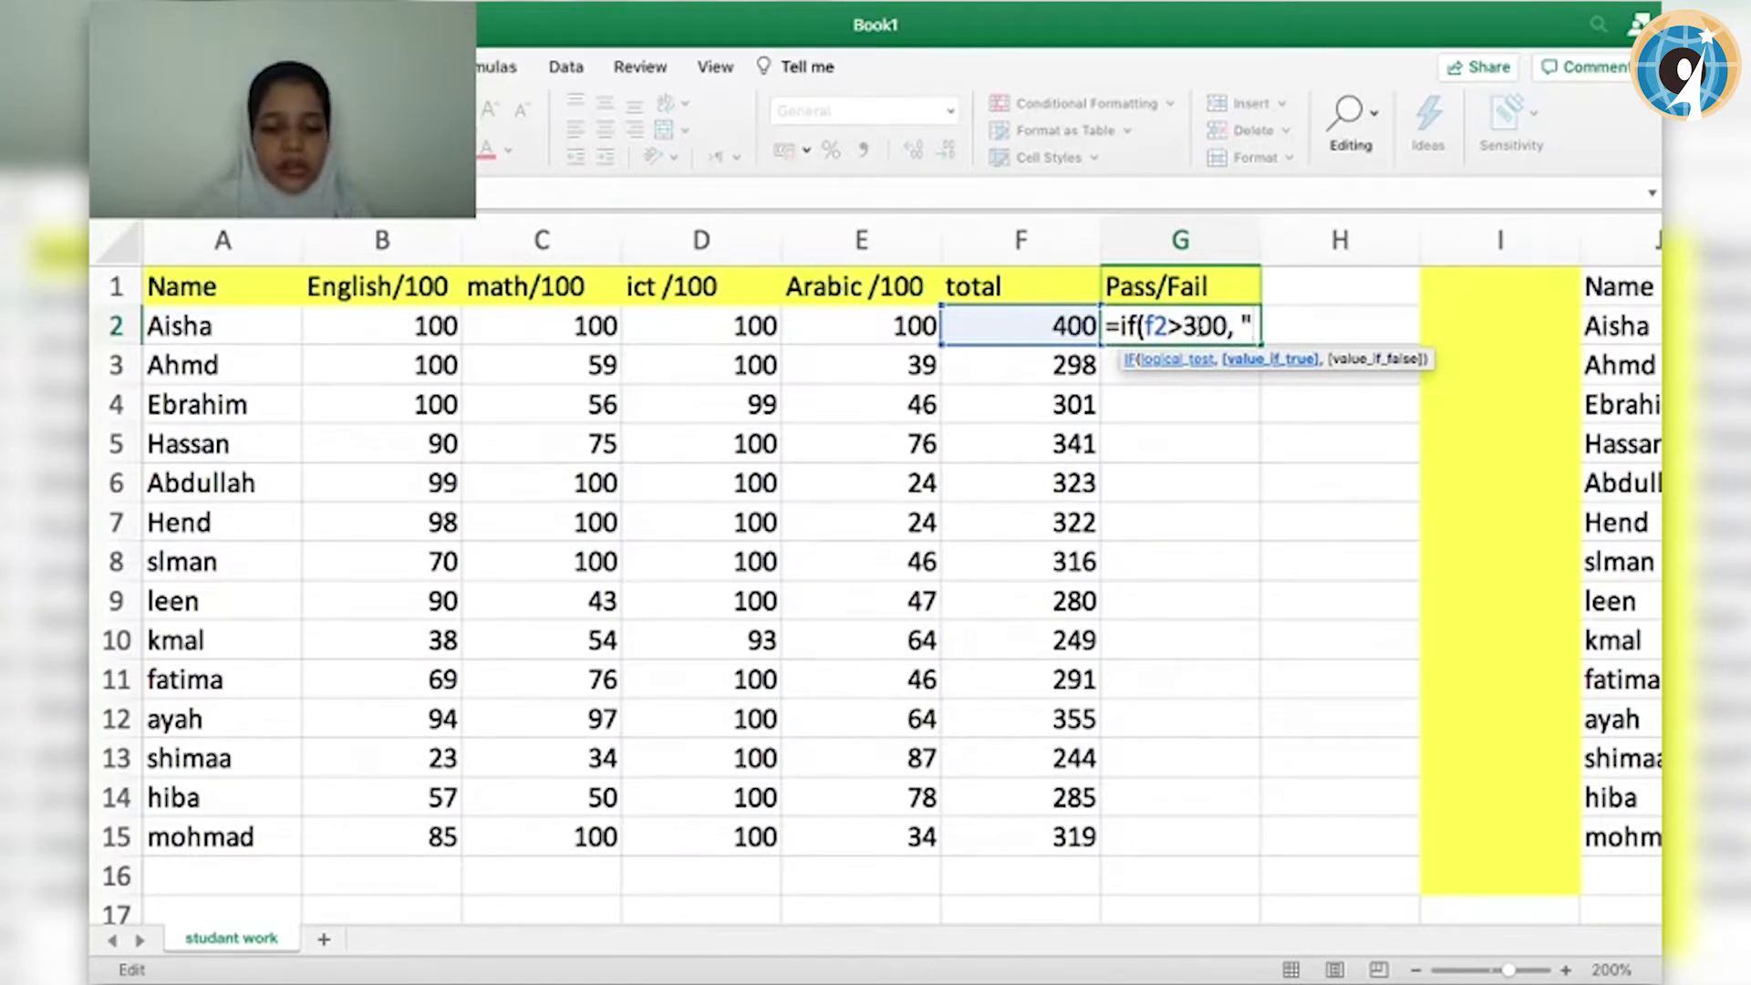
{"action": "type", "text": "Pass\", "}
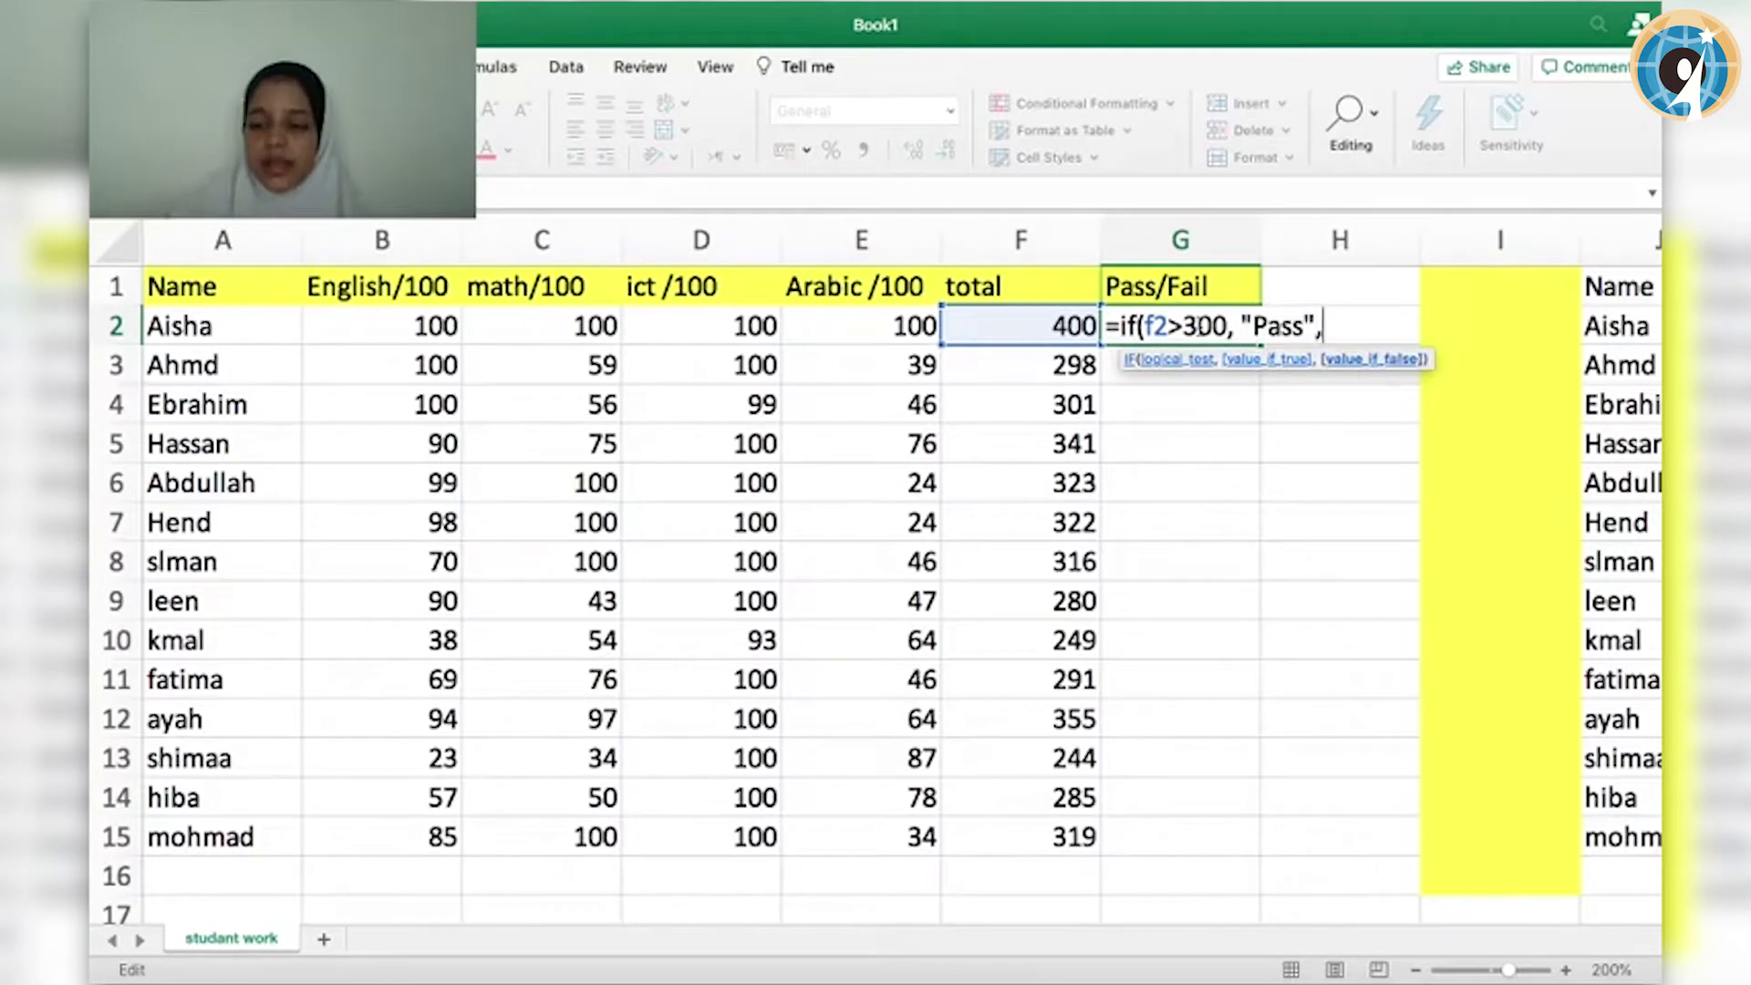
{"action": "type", "text": "\""}
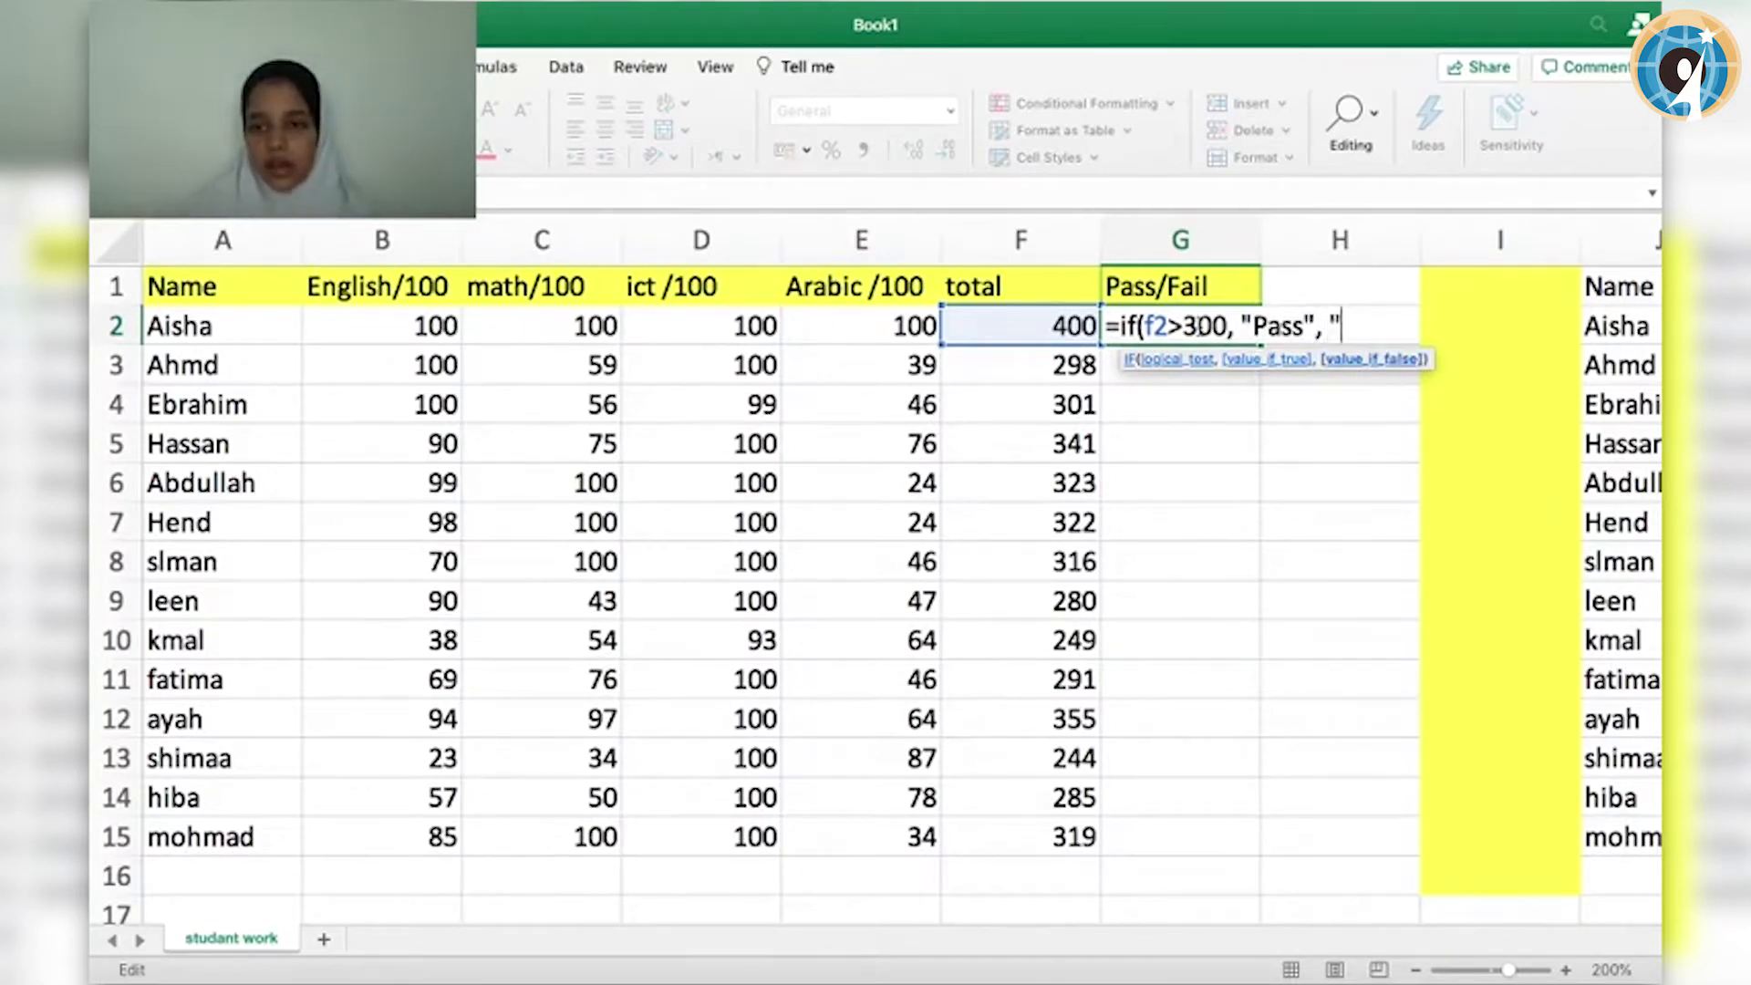
{"action": "type", "text": "Fail\""}
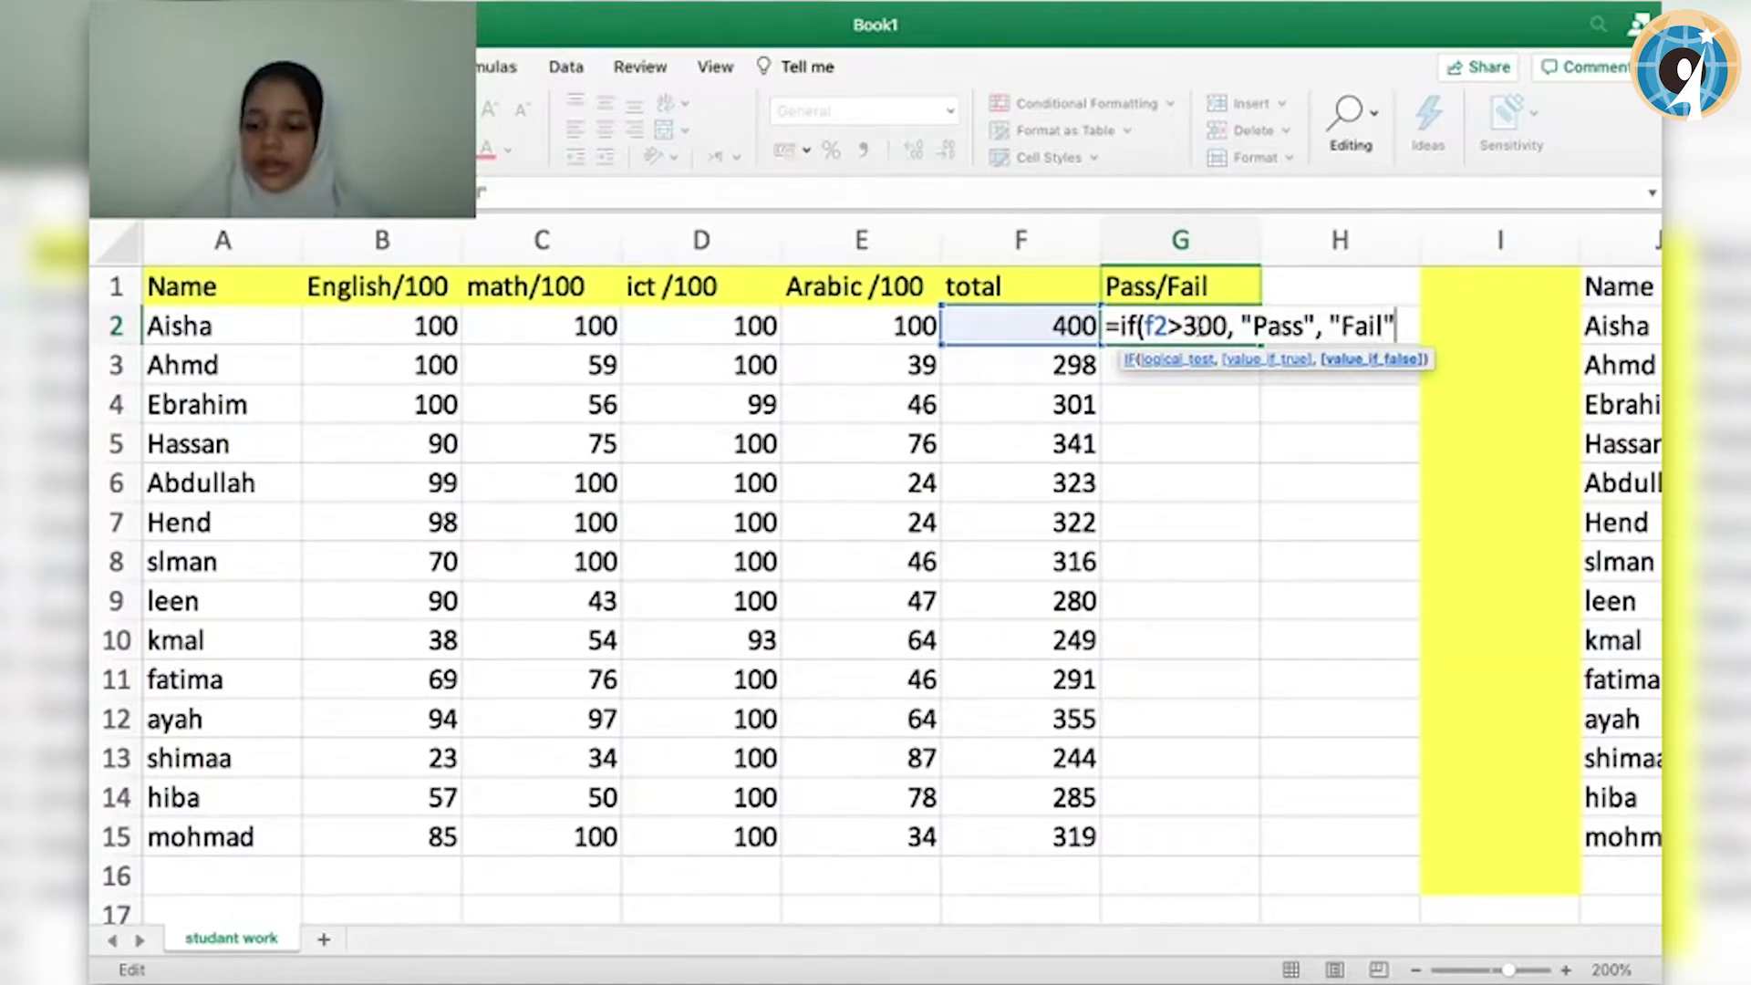
{"action": "type", "text": ")"}
{"action": "key", "text": "Return"}
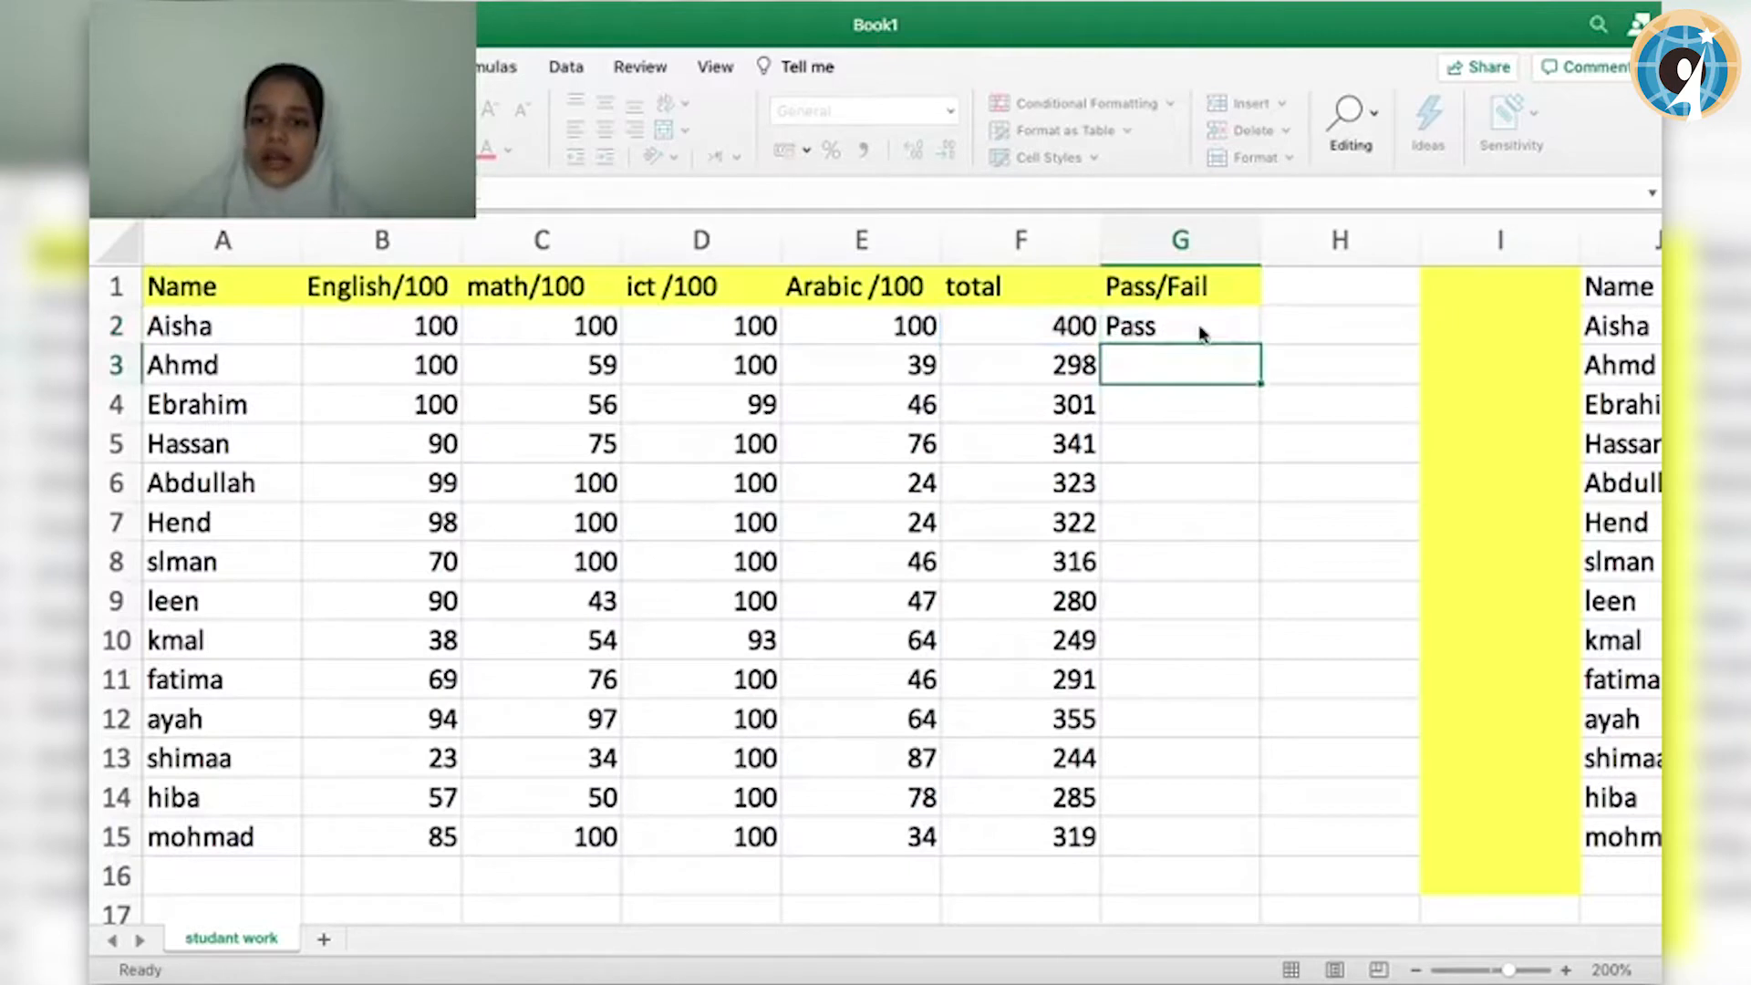
- Fill the Pass/Fail formula from G2 down to G15 for all students
{"action": "left_click", "coordinate": [1202, 332]}
{"action": "left_click_drag", "start_coordinate": [1259, 352], "coordinate": [1244, 847]}
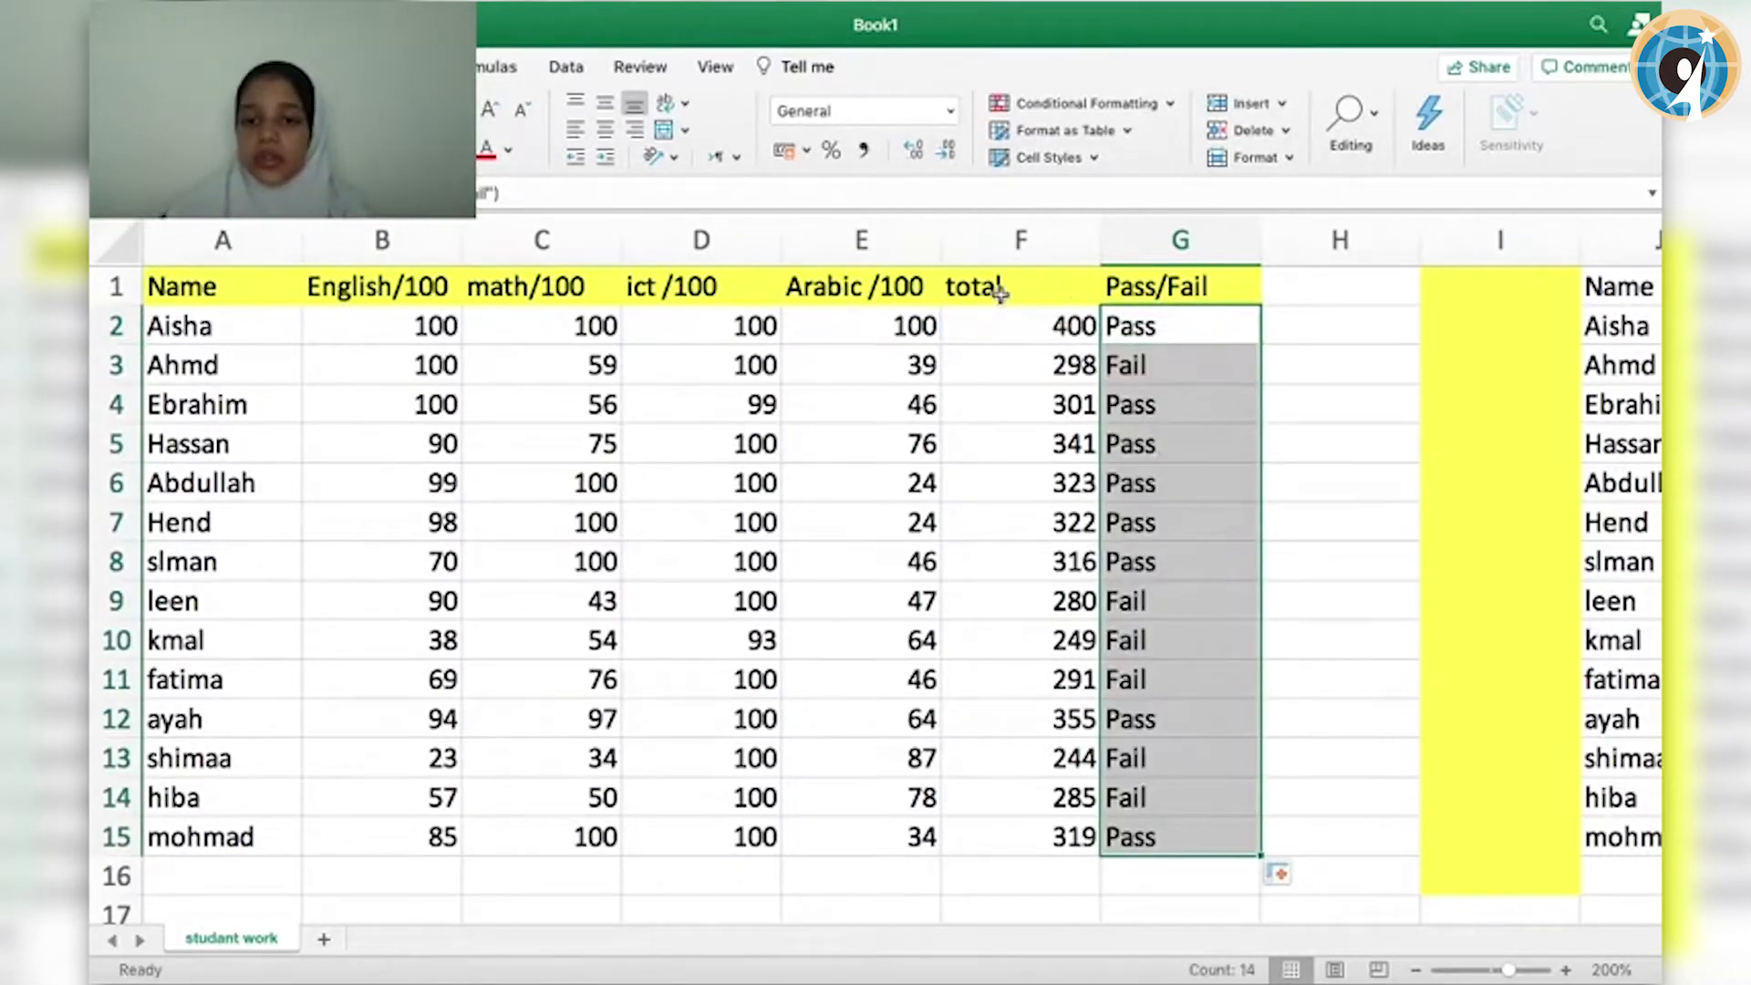
{"action": "left_click", "coordinate": [1334, 506]}
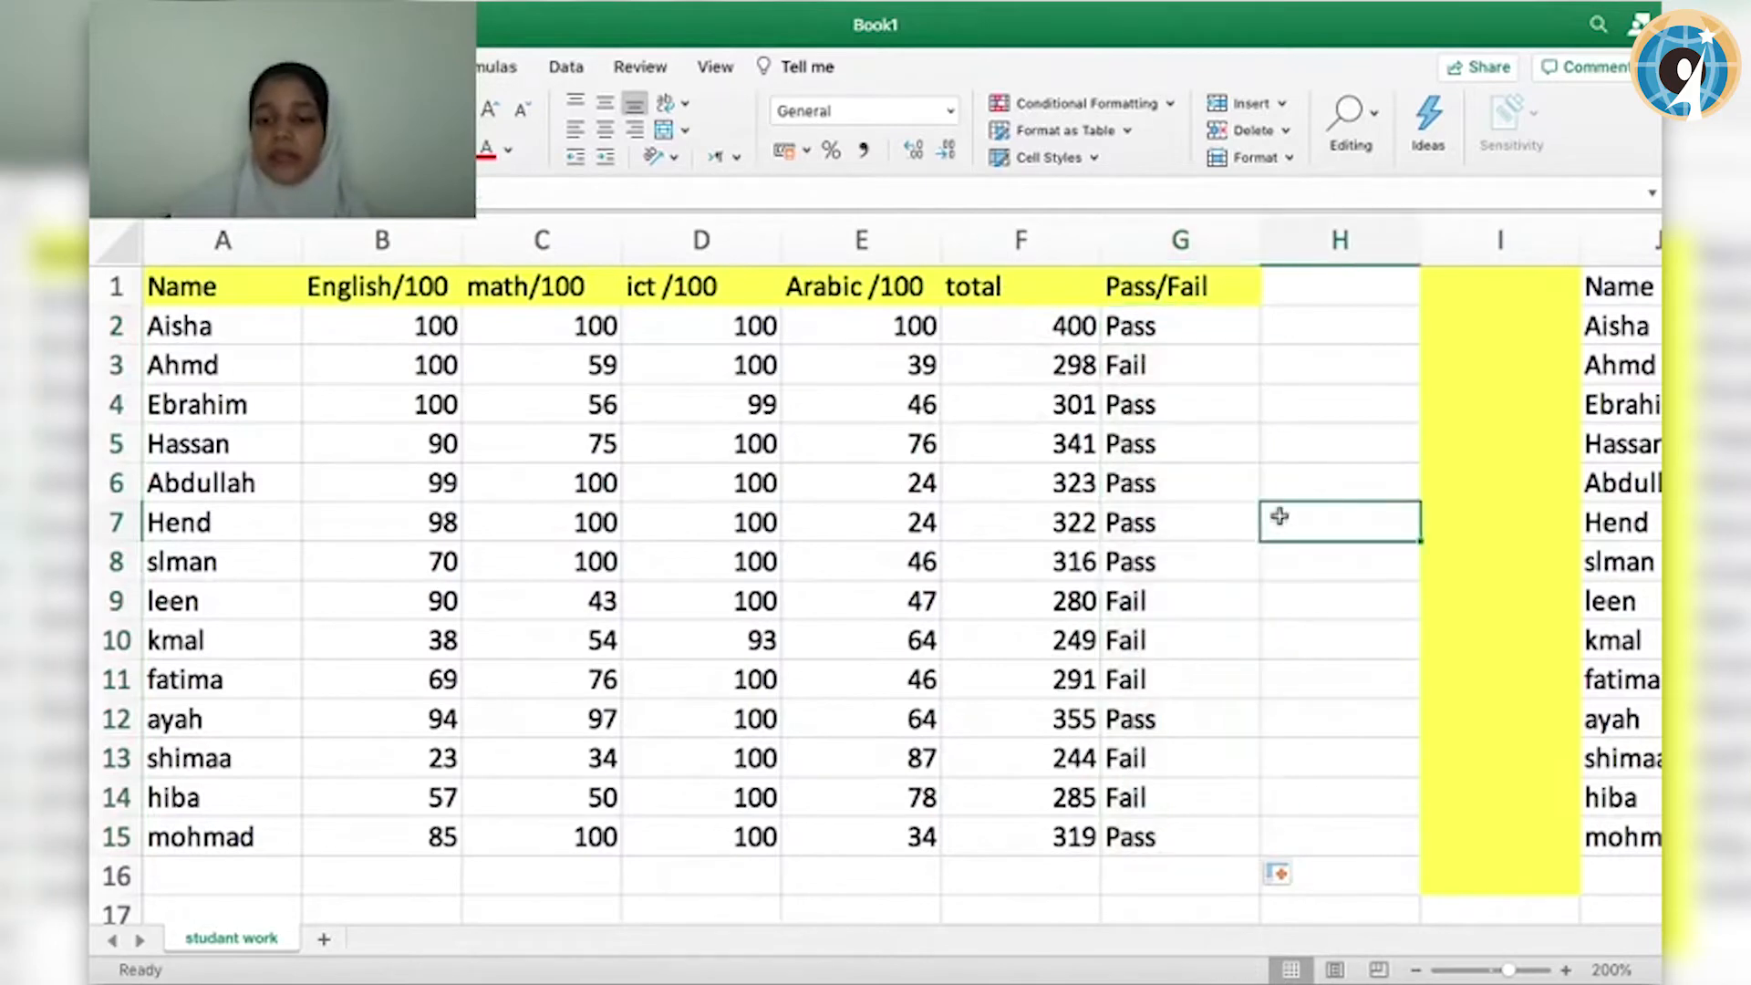
- Look over the student name and grade list and the class columns beside the results table
{"action": "scroll", "coordinate": [1208, 504], "scroll_direction": "right", "scroll_amount": 10}
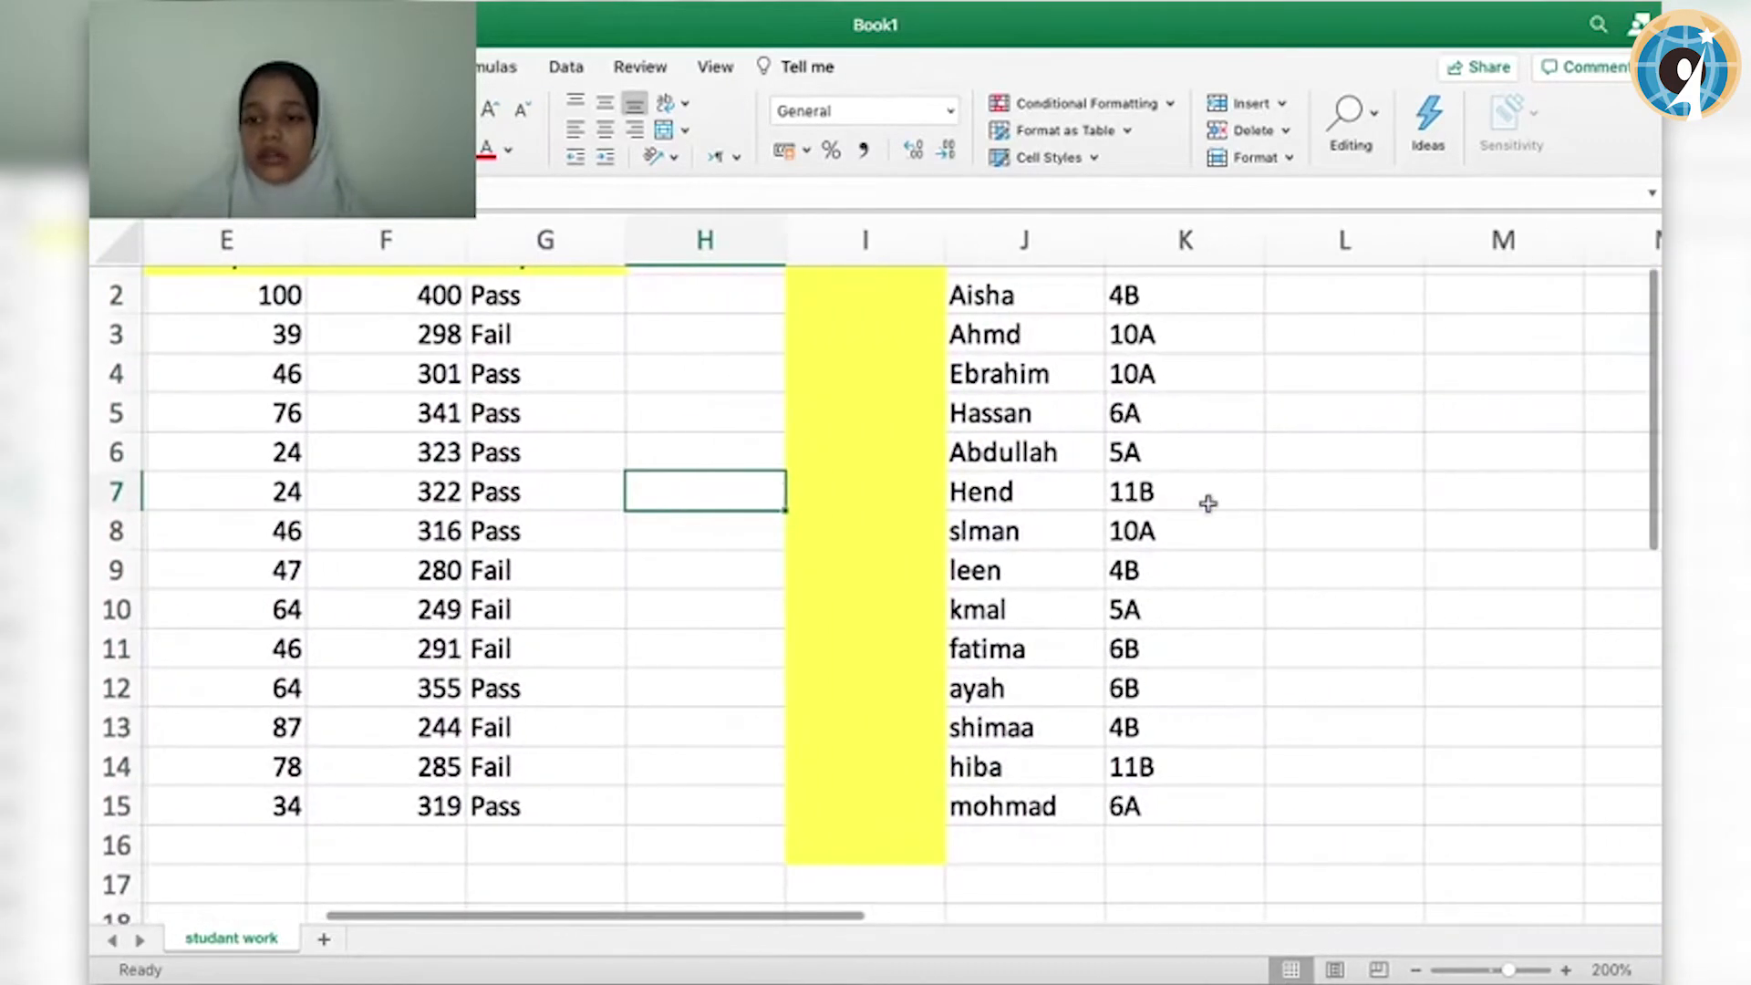
{"action": "scroll", "coordinate": [1208, 503], "scroll_direction": "right", "scroll_amount": 8}
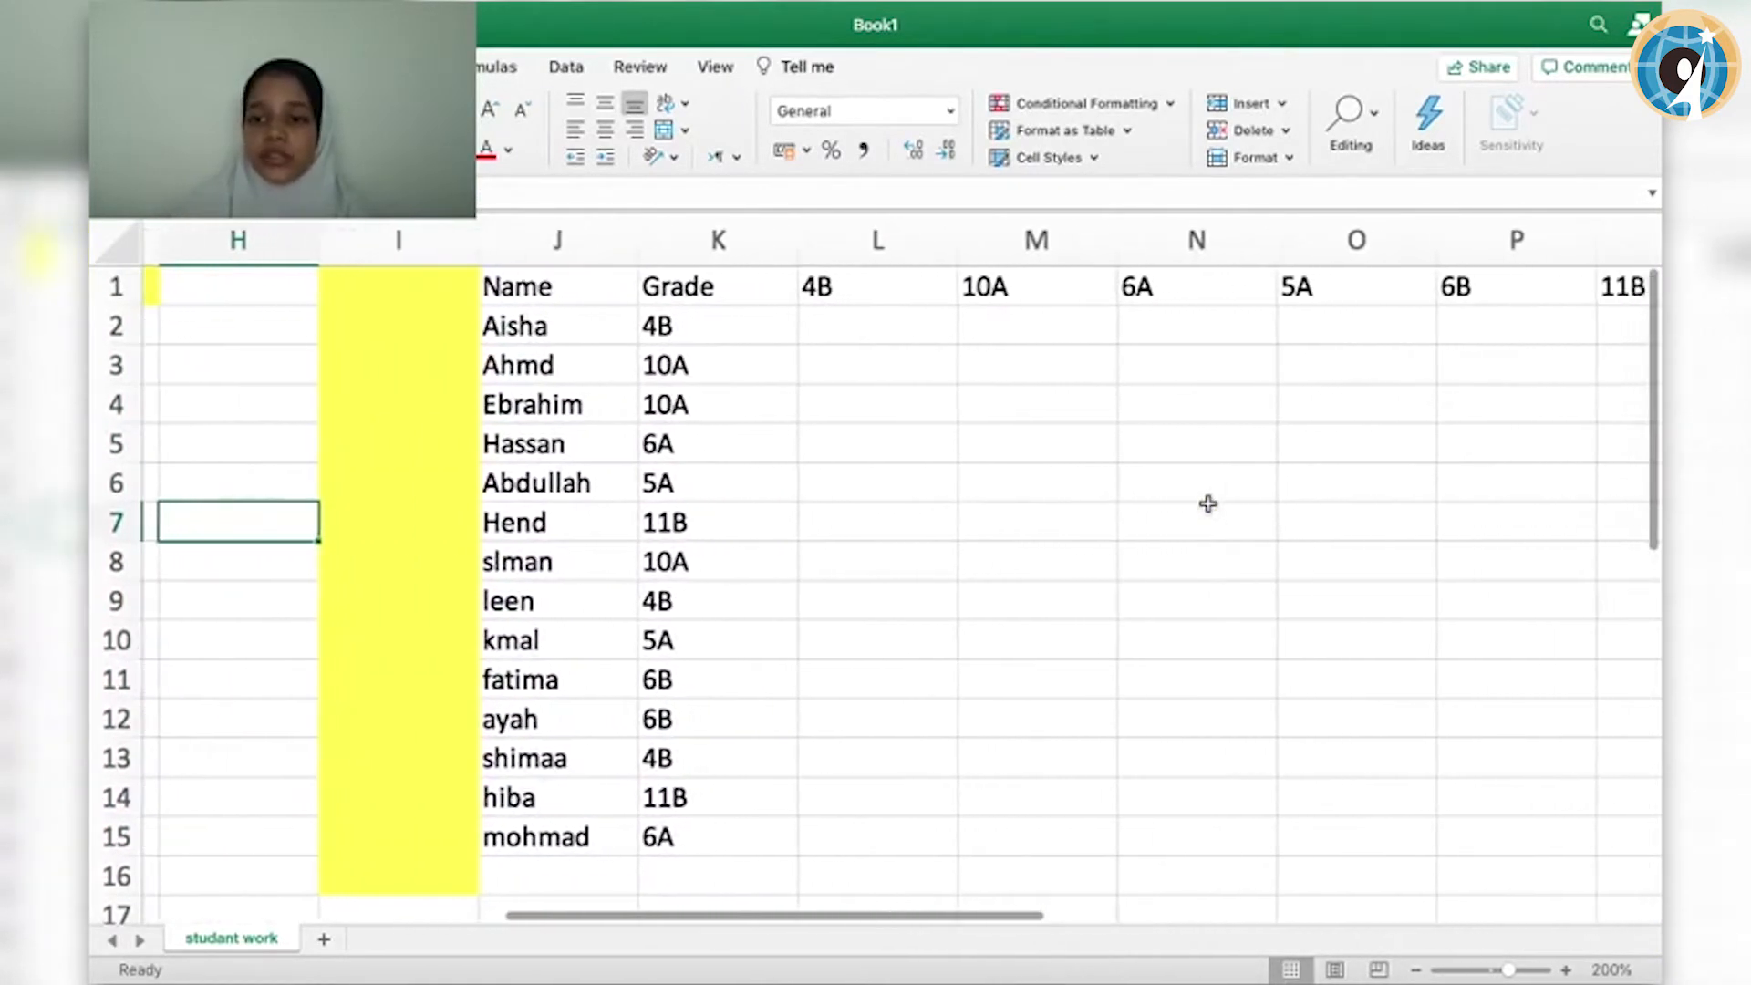
{"action": "scroll", "coordinate": [1208, 503], "scroll_direction": "right", "scroll_amount": 2}
{"action": "scroll", "coordinate": [1207, 503], "scroll_direction": "left", "scroll_amount": 4}
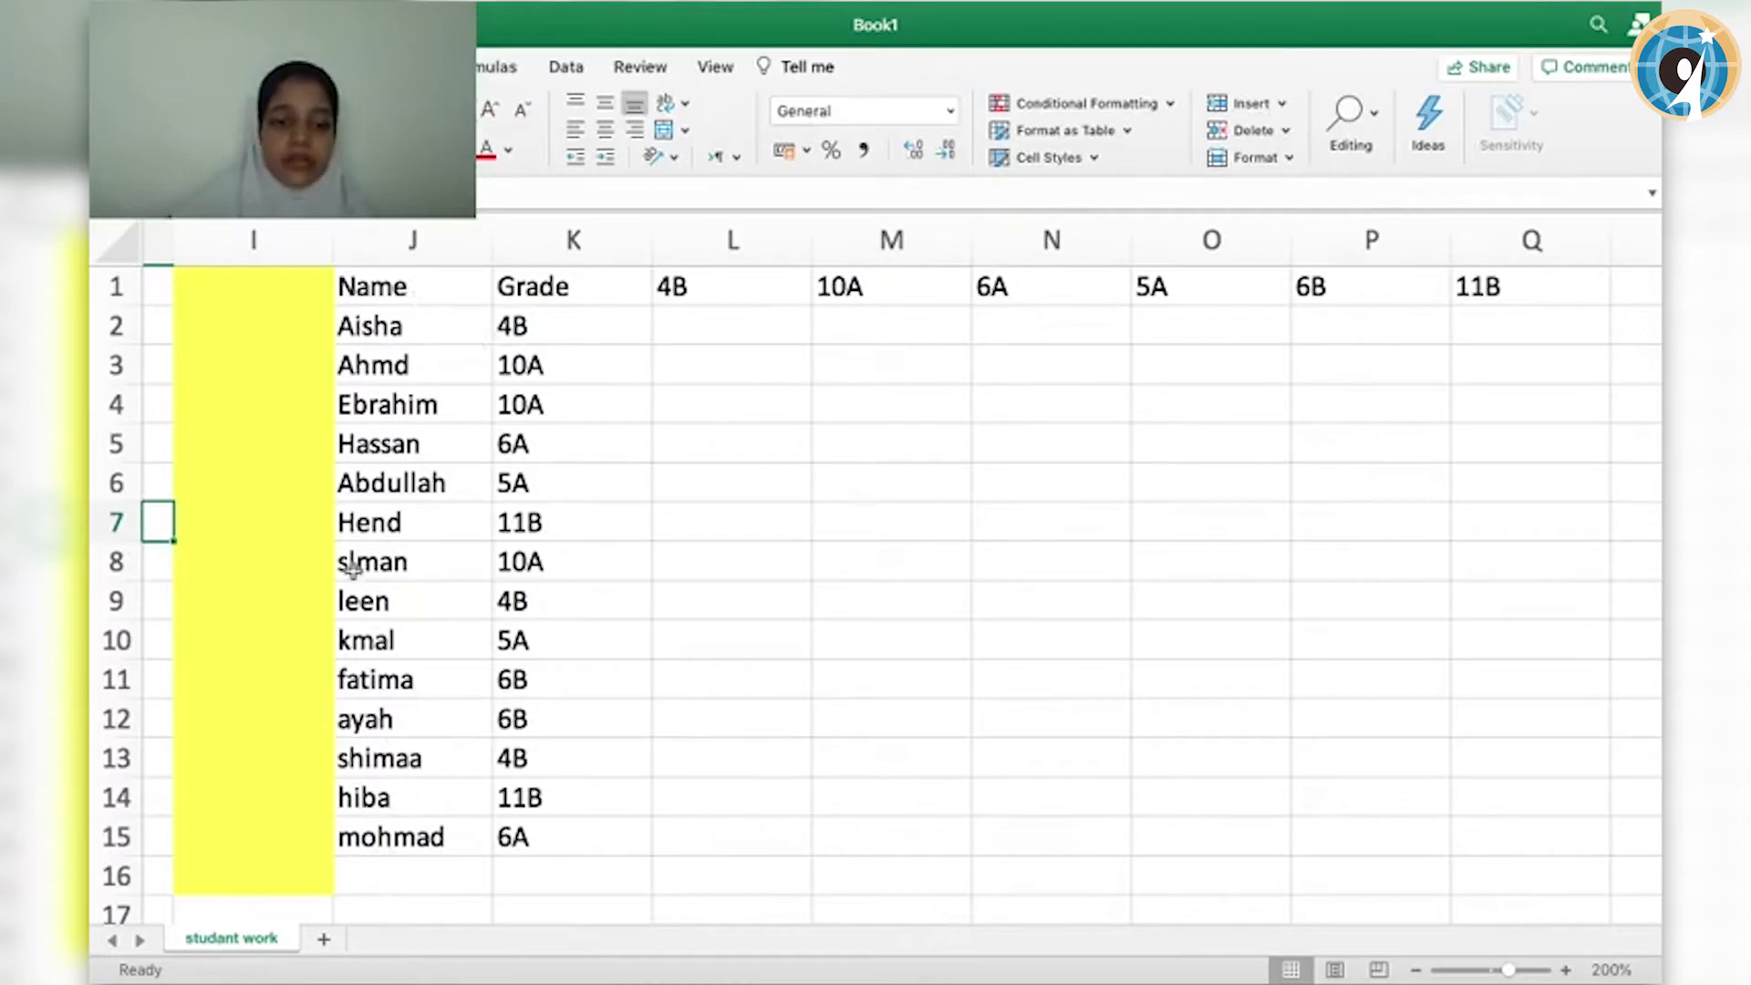
{"action": "scroll", "coordinate": [356, 571], "scroll_direction": "left", "scroll_amount": 10}
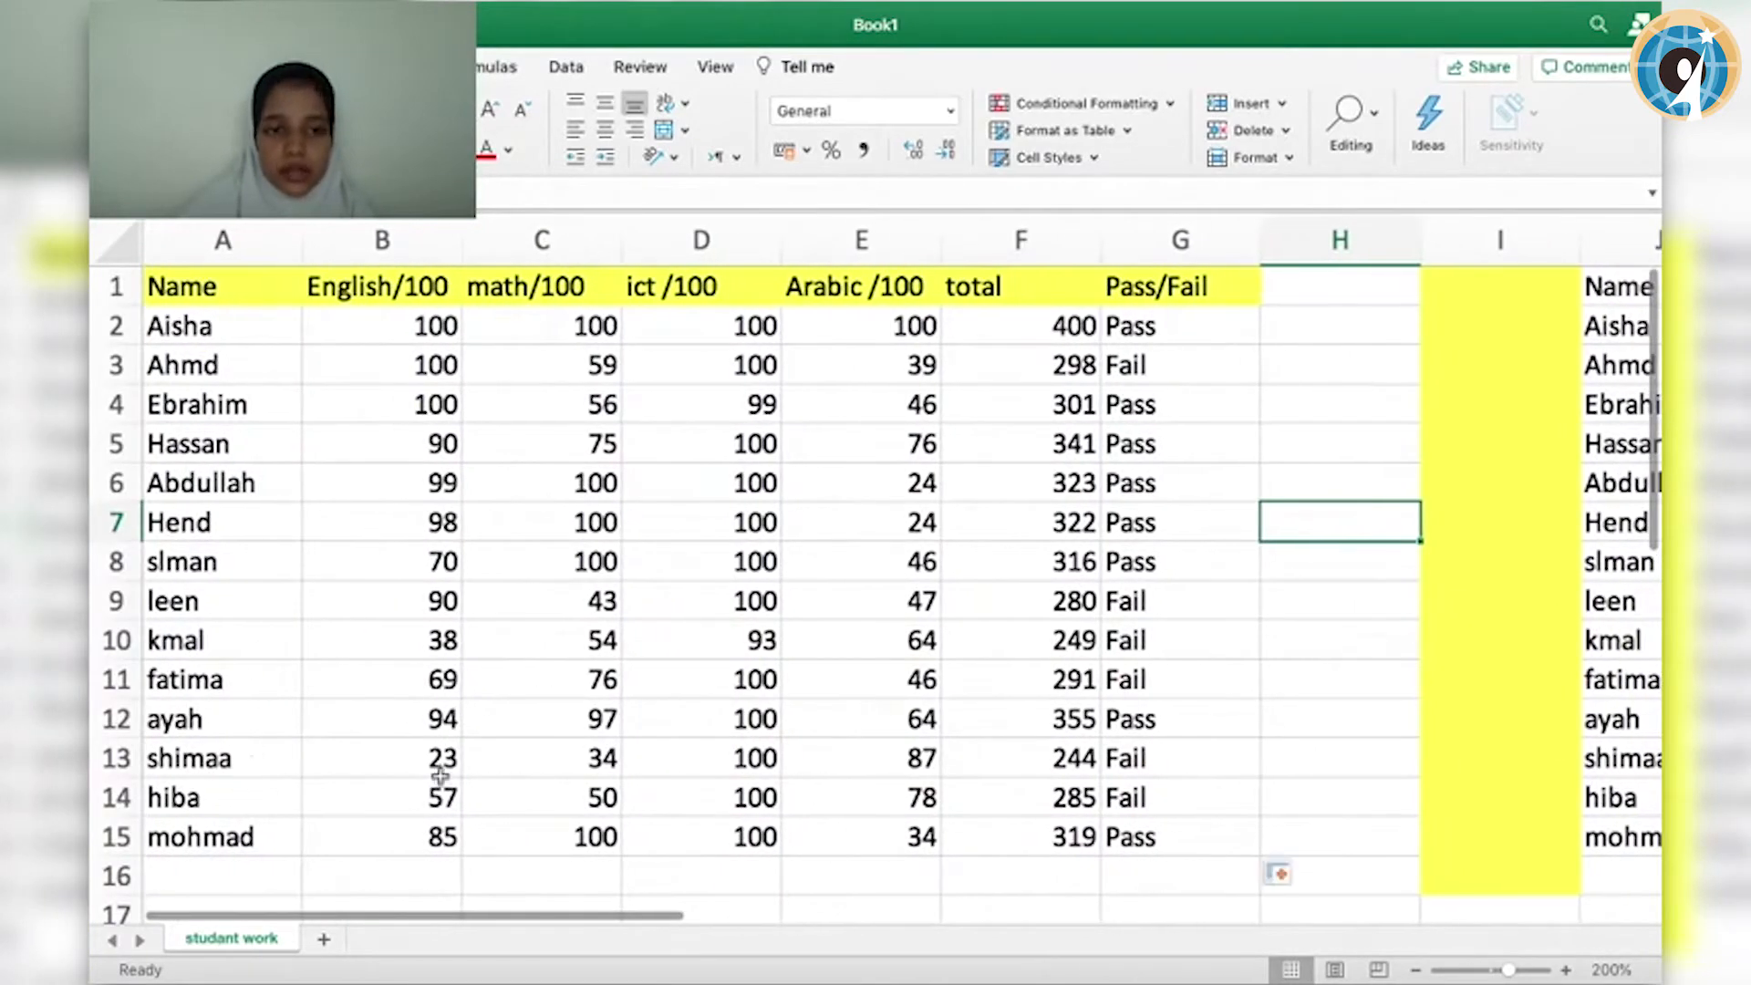
{"action": "scroll", "coordinate": [441, 776], "scroll_direction": "right", "scroll_amount": 15}
{"action": "scroll", "coordinate": [441, 776], "scroll_direction": "left", "scroll_amount": 15}
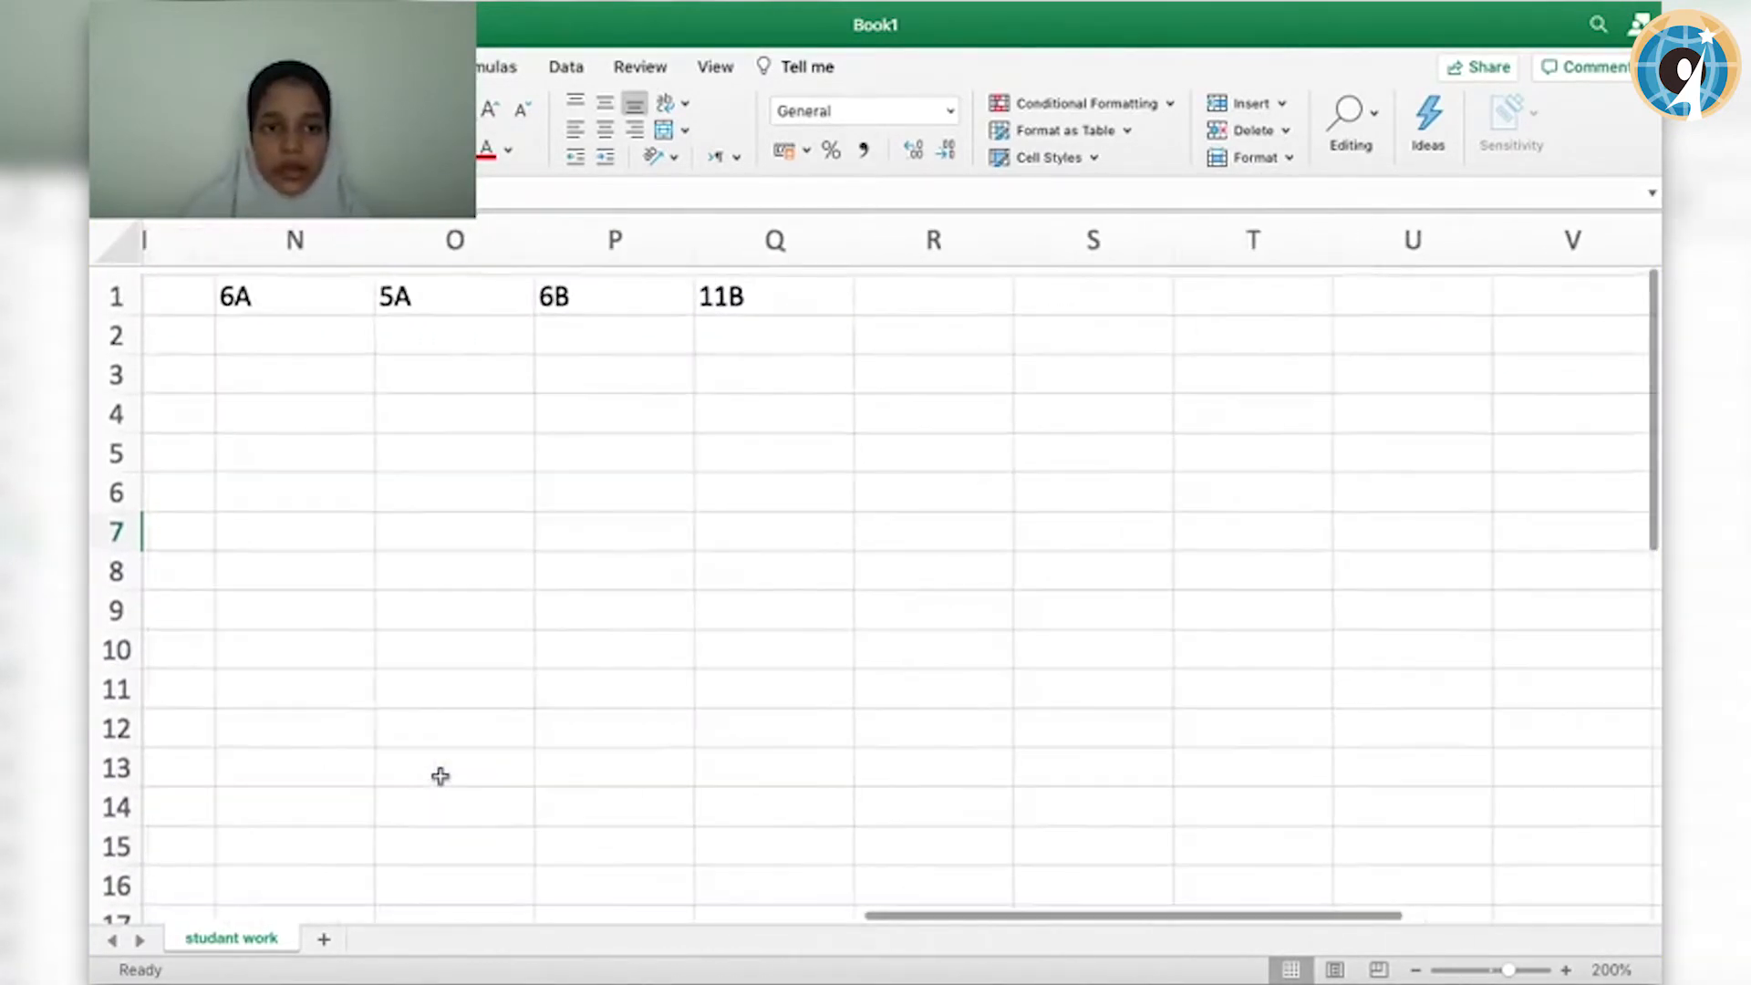
{"action": "scroll", "coordinate": [441, 776], "scroll_direction": "left", "scroll_amount": 2}
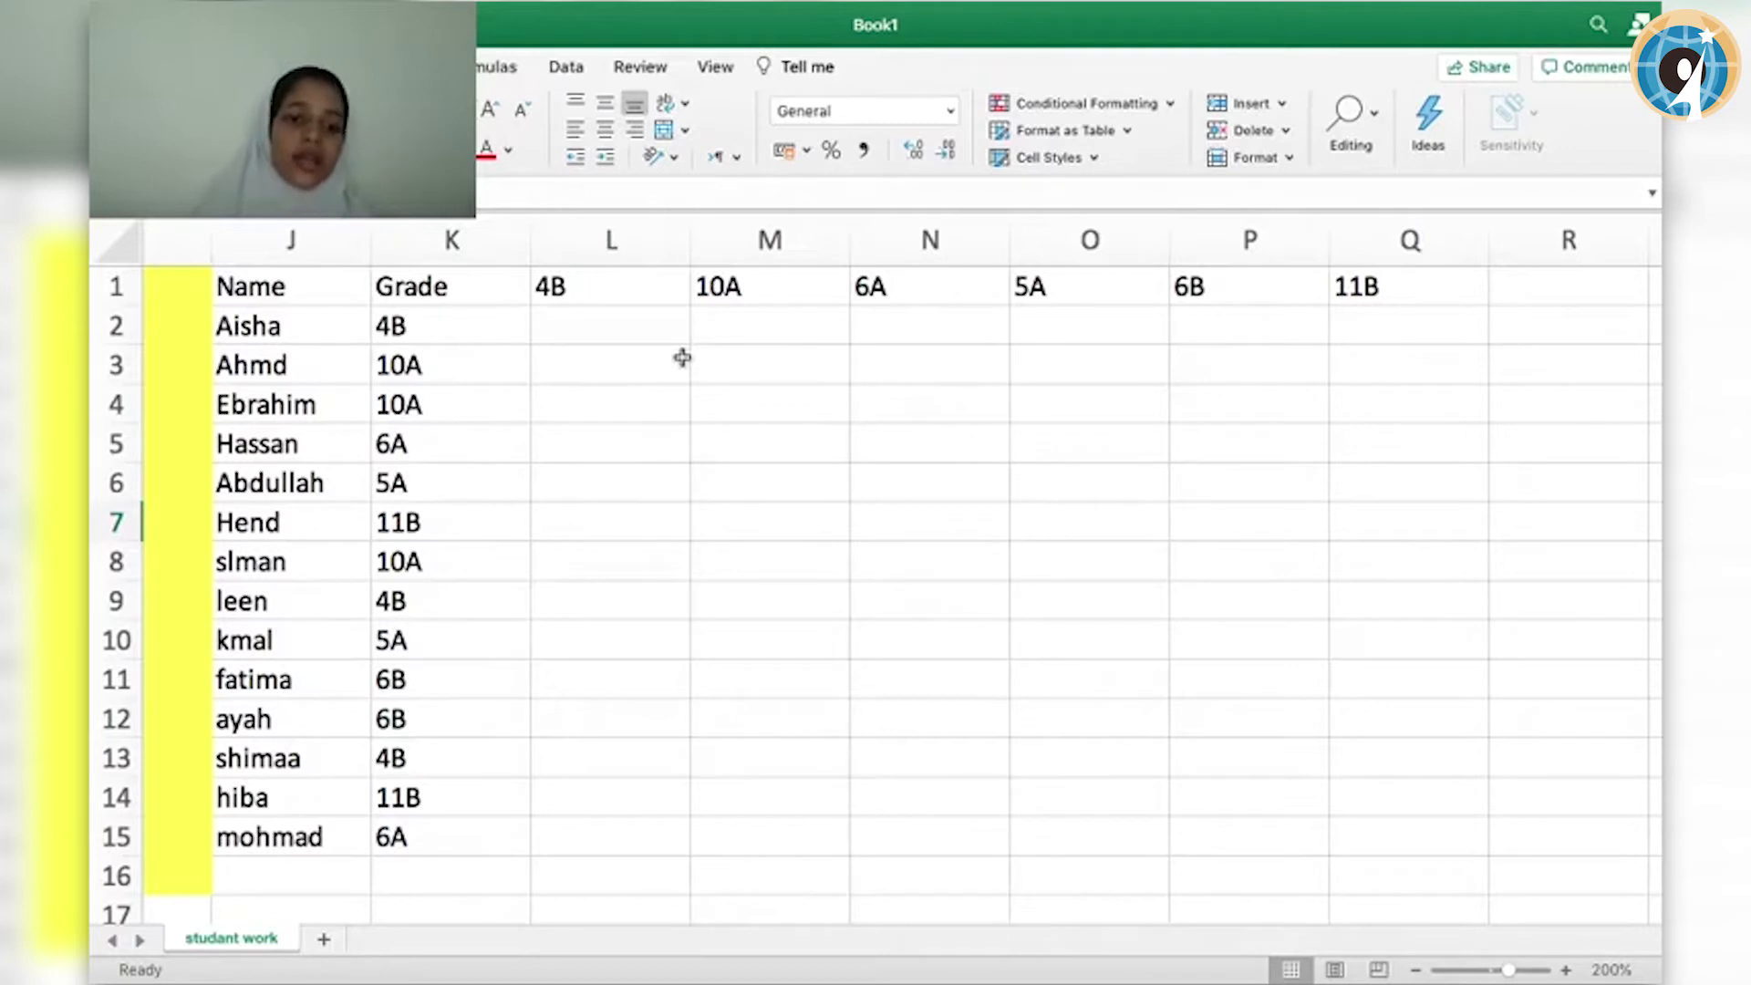
- Enter =COUNTIF(K2:K15, "4B") in L2 to count the students in class 4B
{"action": "left_click", "coordinate": [616, 325]}
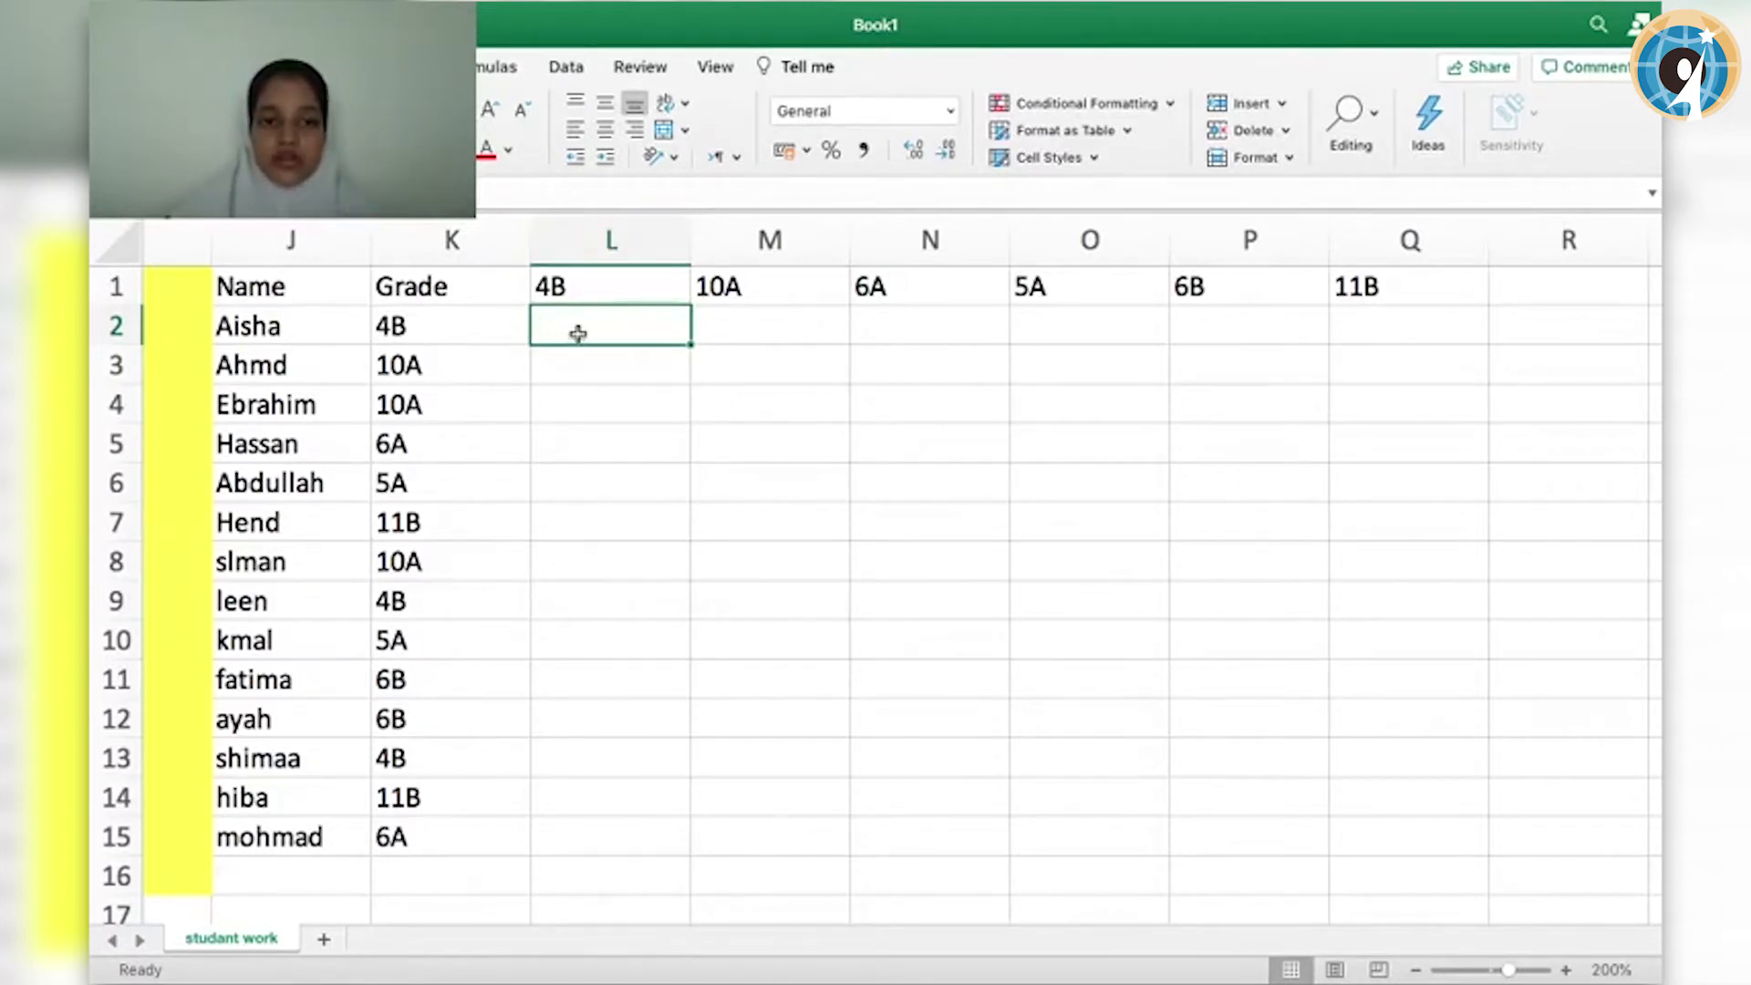
{"action": "type", "text": "="}
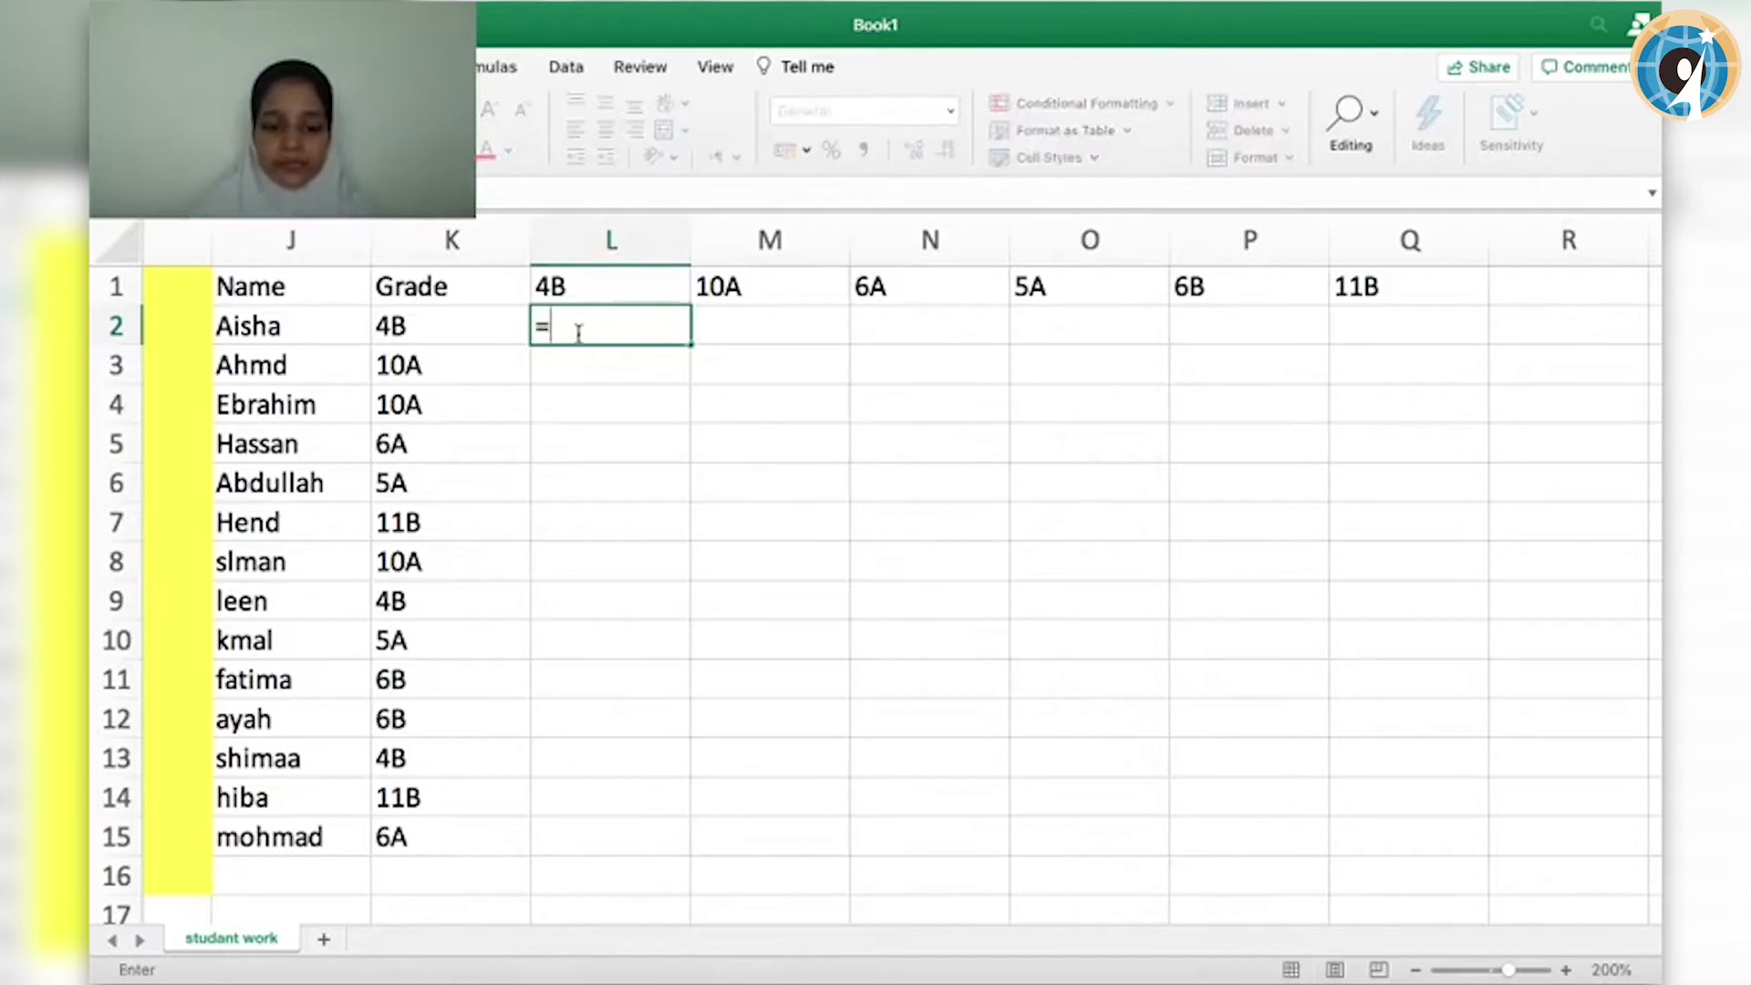
{"action": "type", "text": "co"}
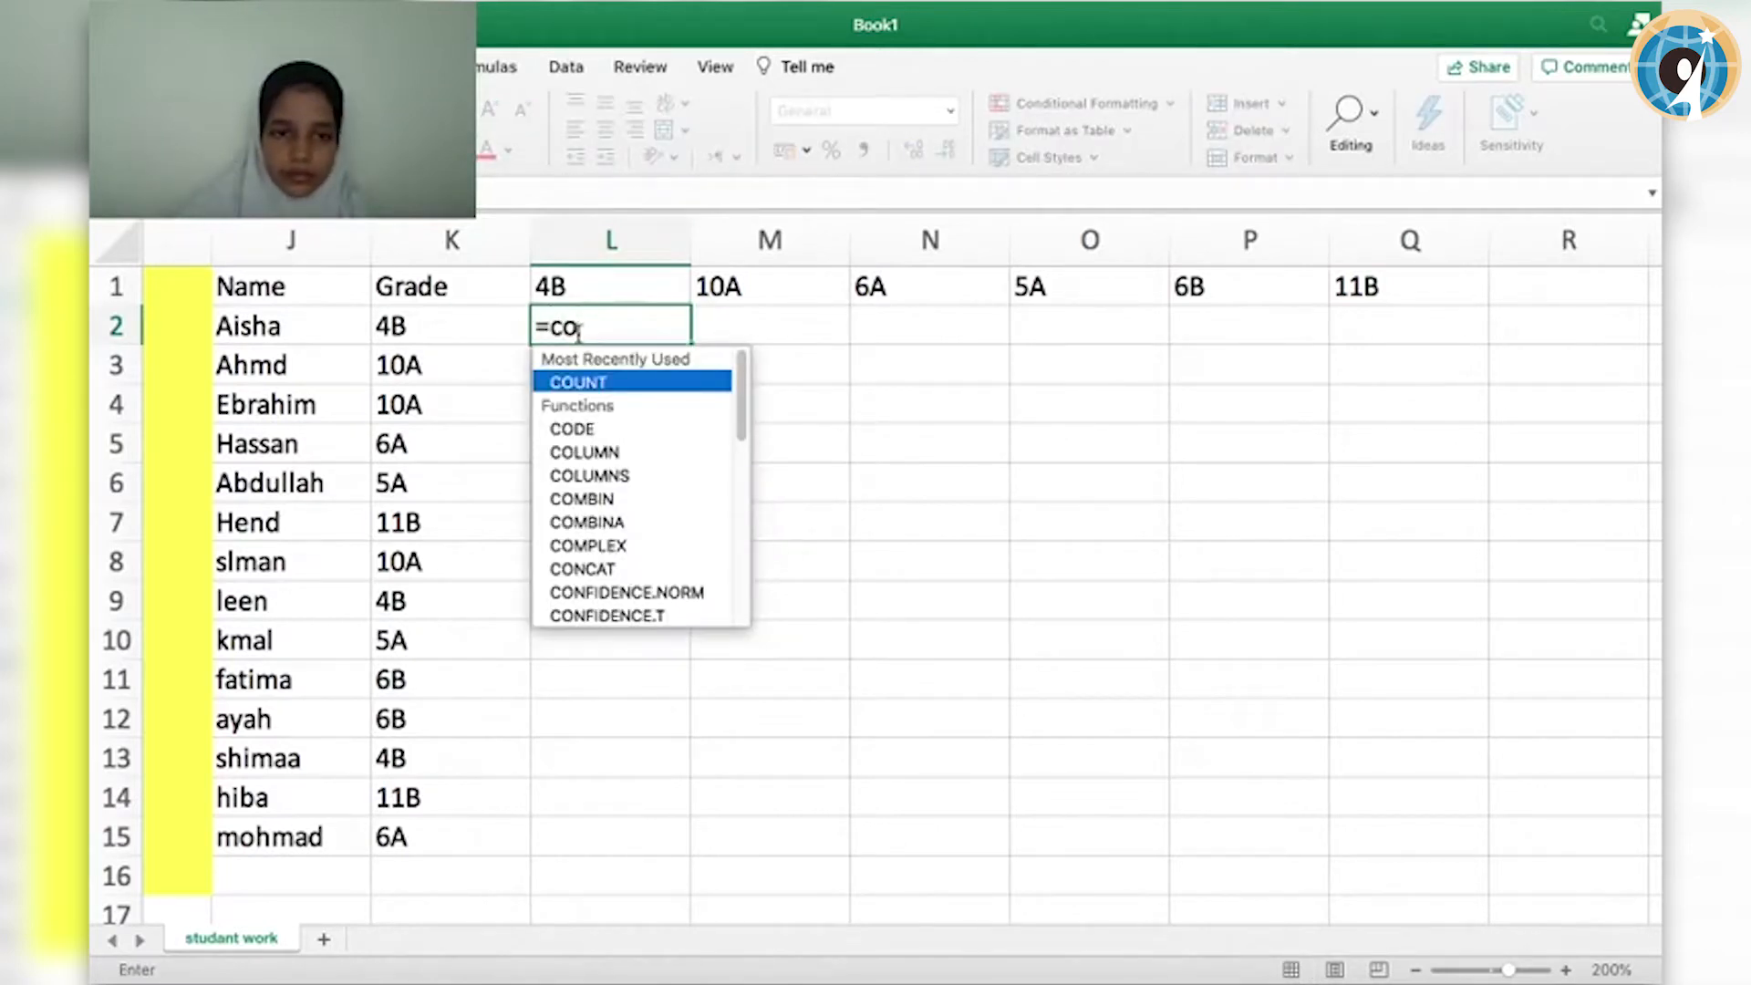
{"action": "double_click", "coordinate": [606, 381]}
{"action": "left_click", "coordinate": [635, 327]}
{"action": "type", "text": "if("}
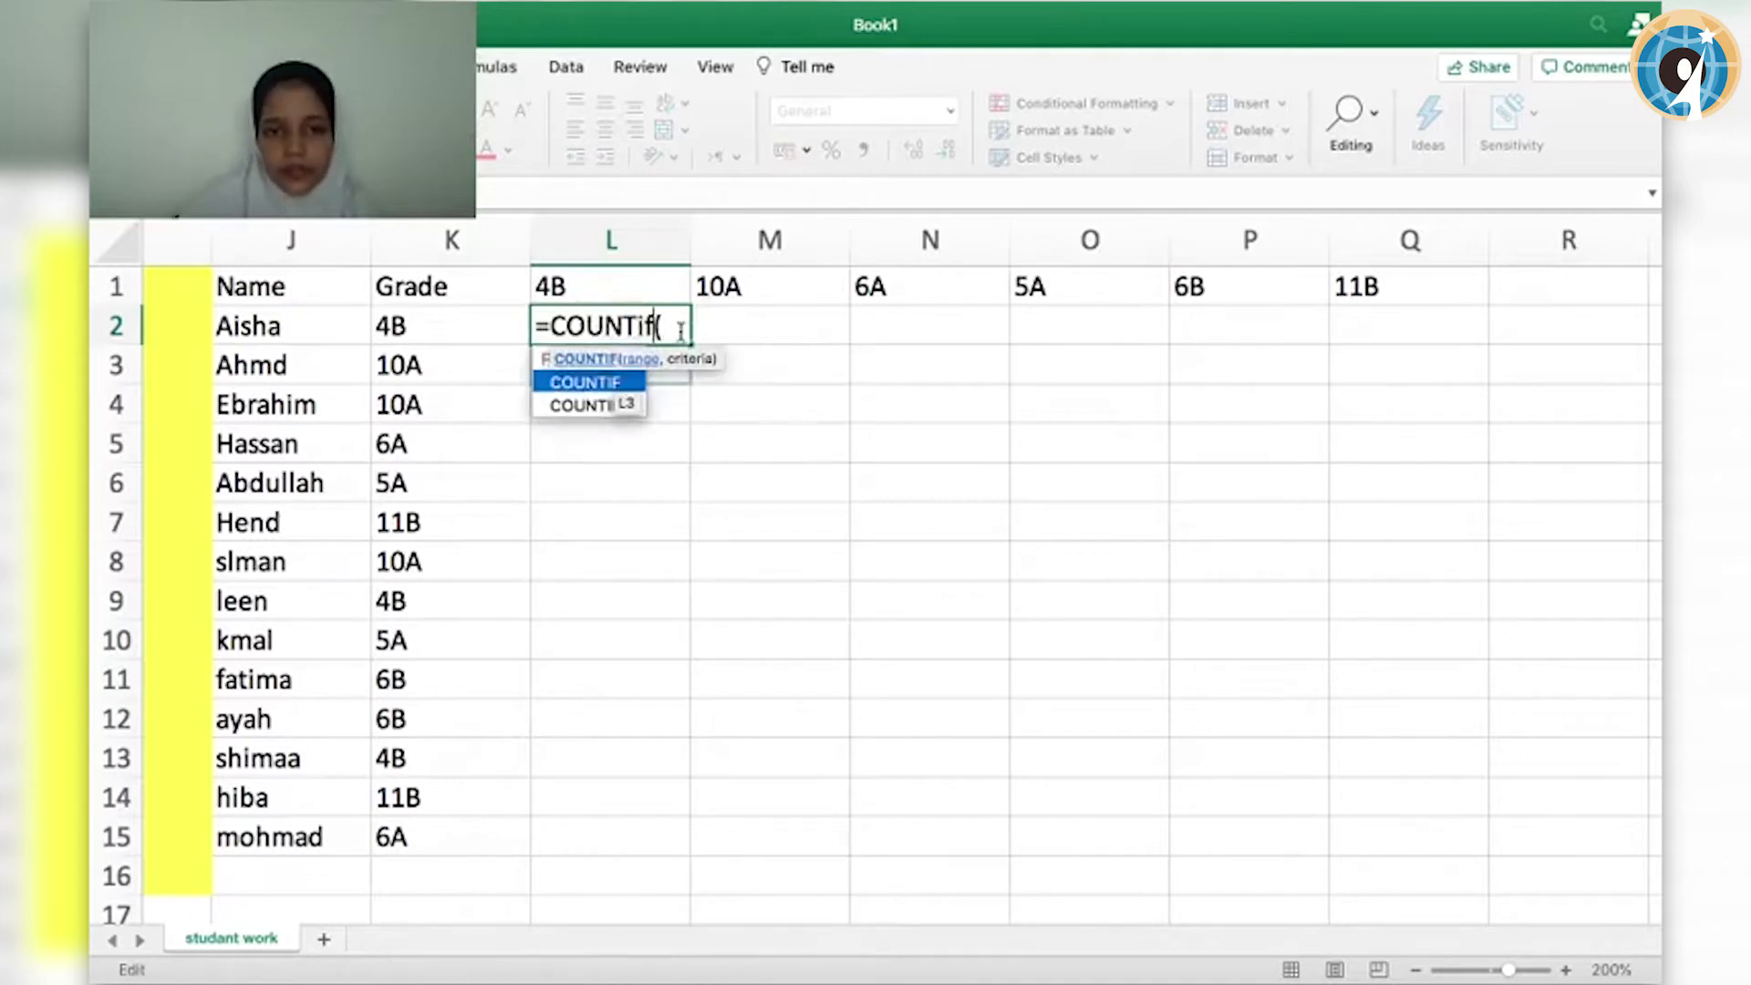
{"action": "left_click_drag", "start_coordinate": [438, 326], "coordinate": [449, 837]}
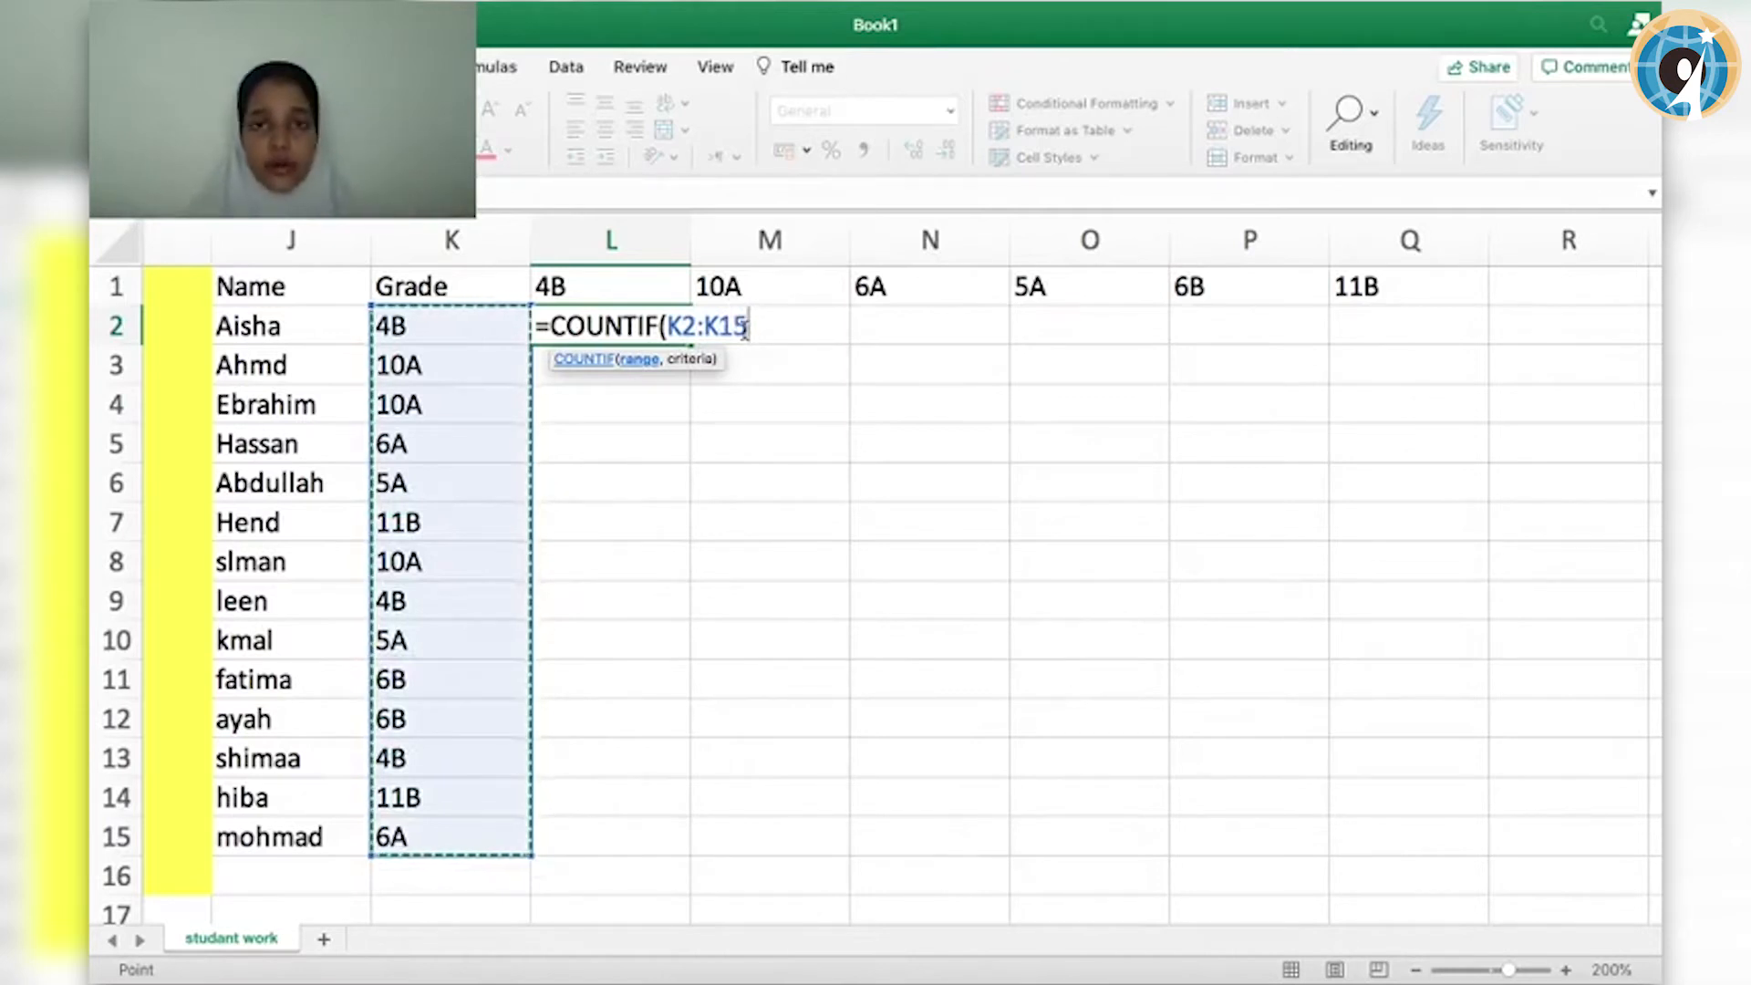
{"action": "type", "text": ", \""}
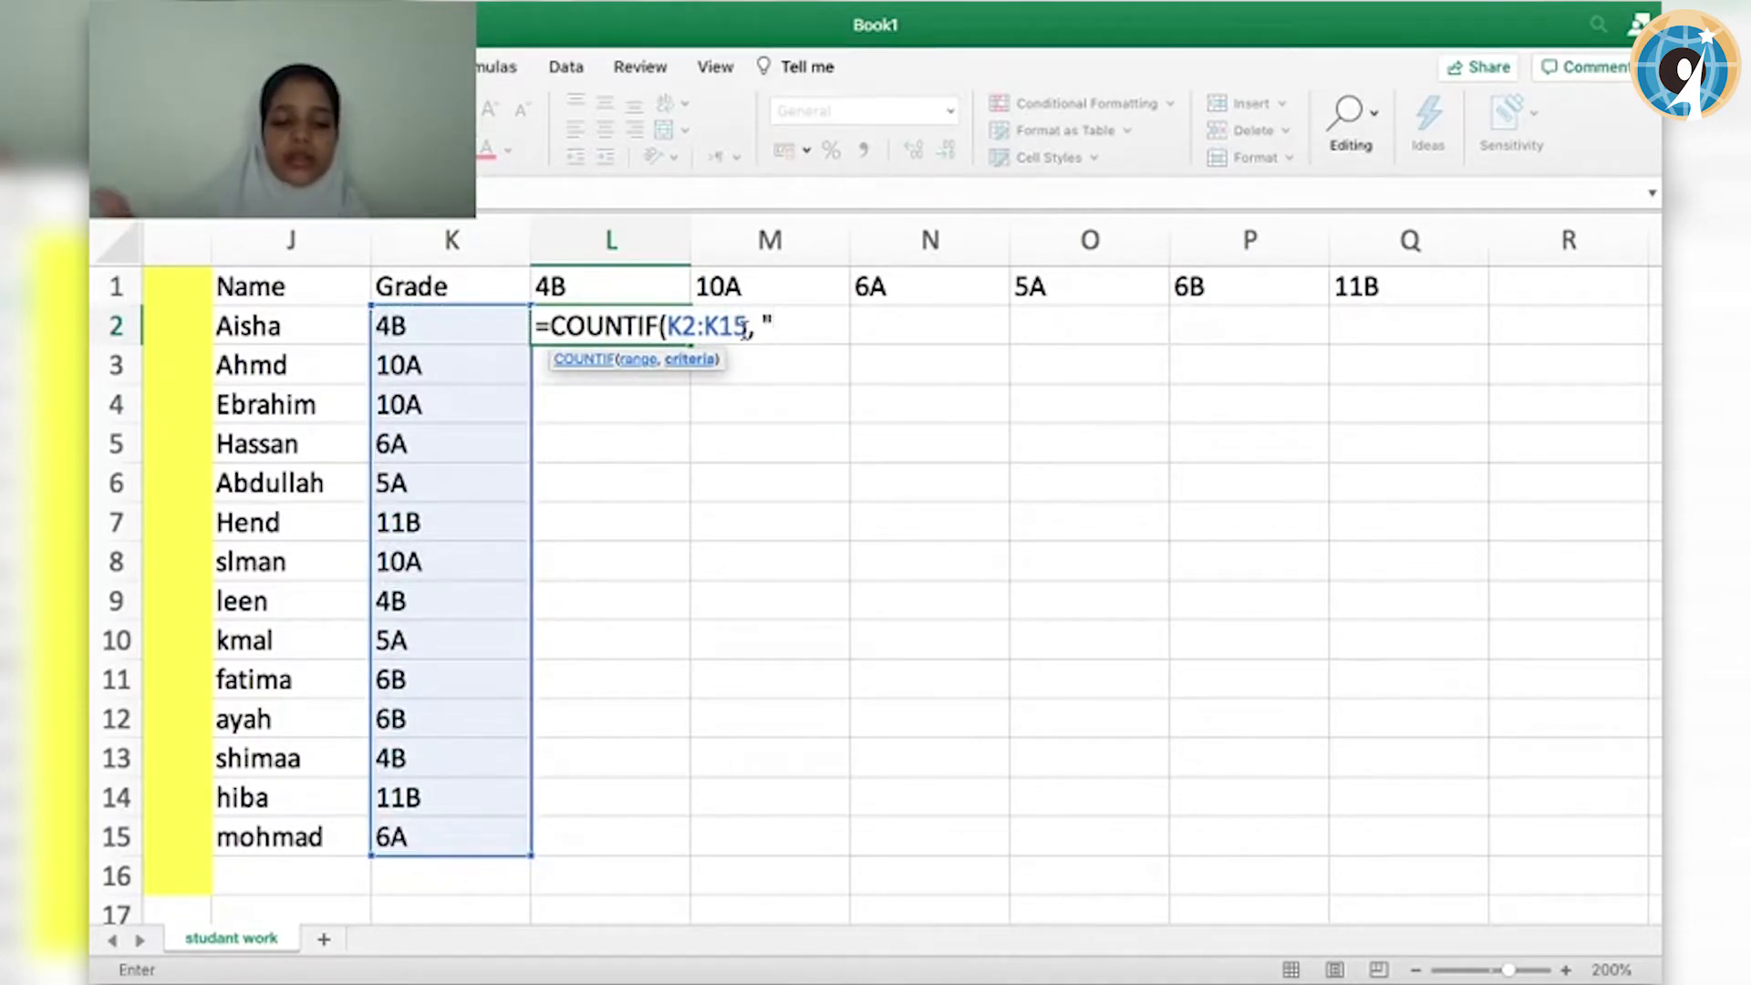
{"action": "type", "text": "4B"}
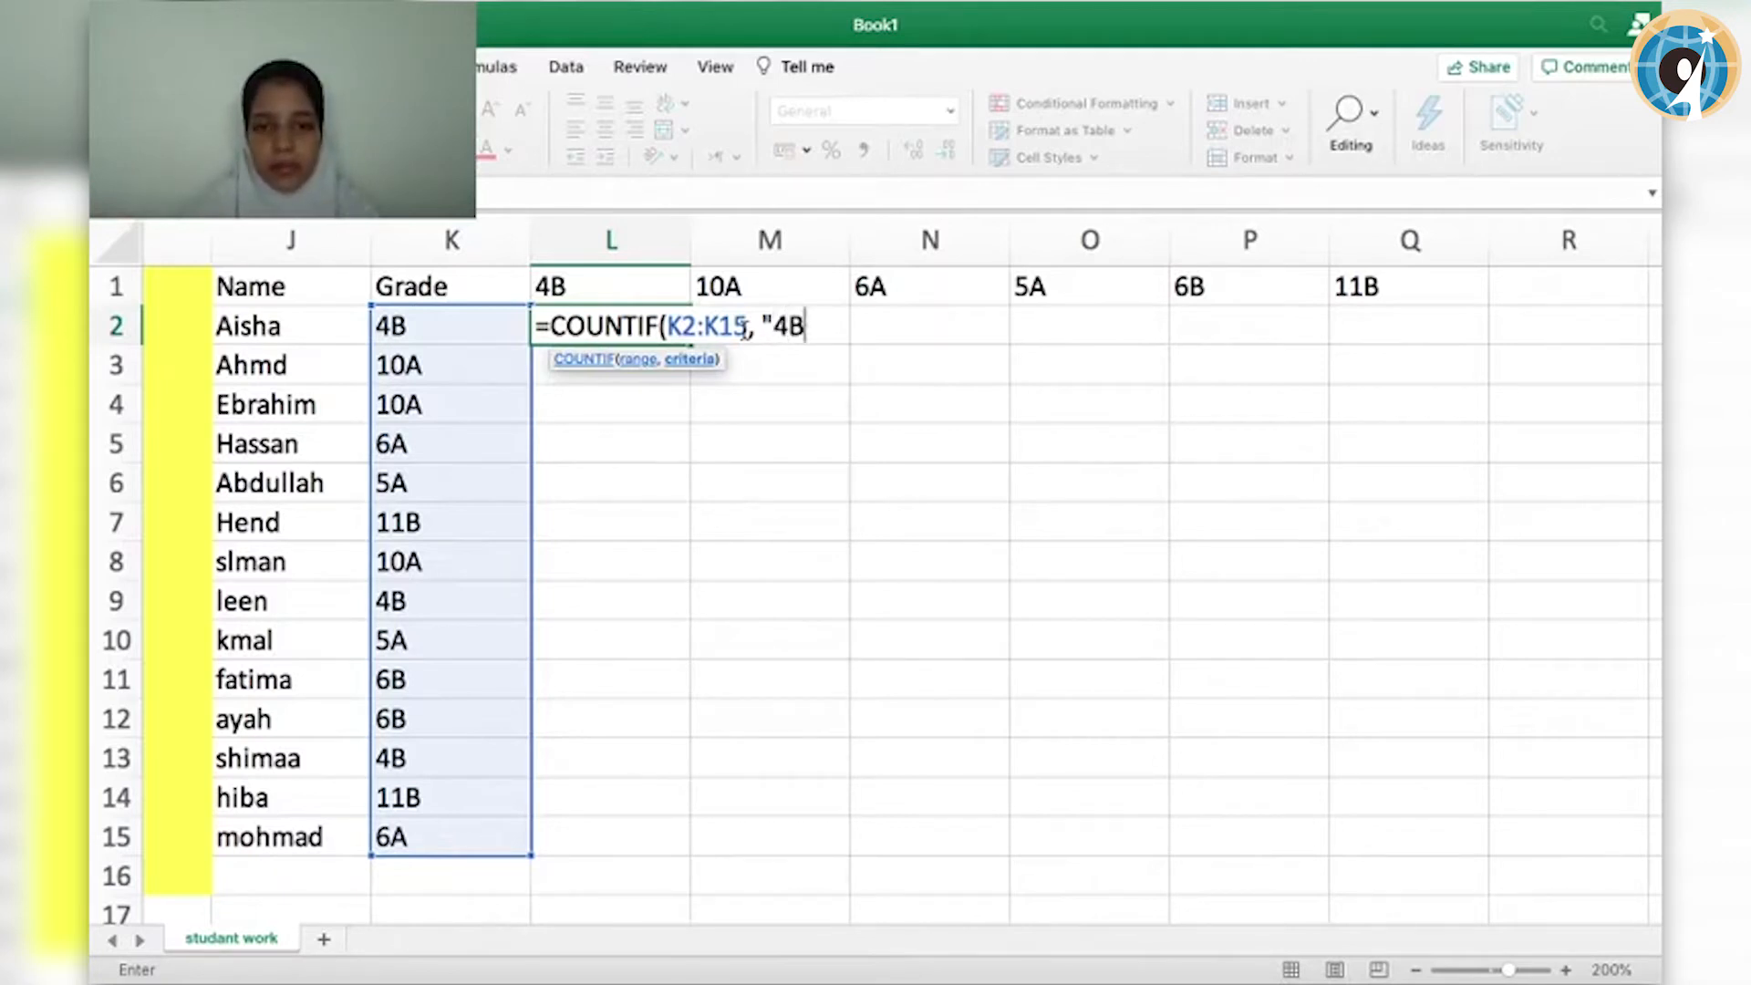
{"action": "type", "text": "\""}
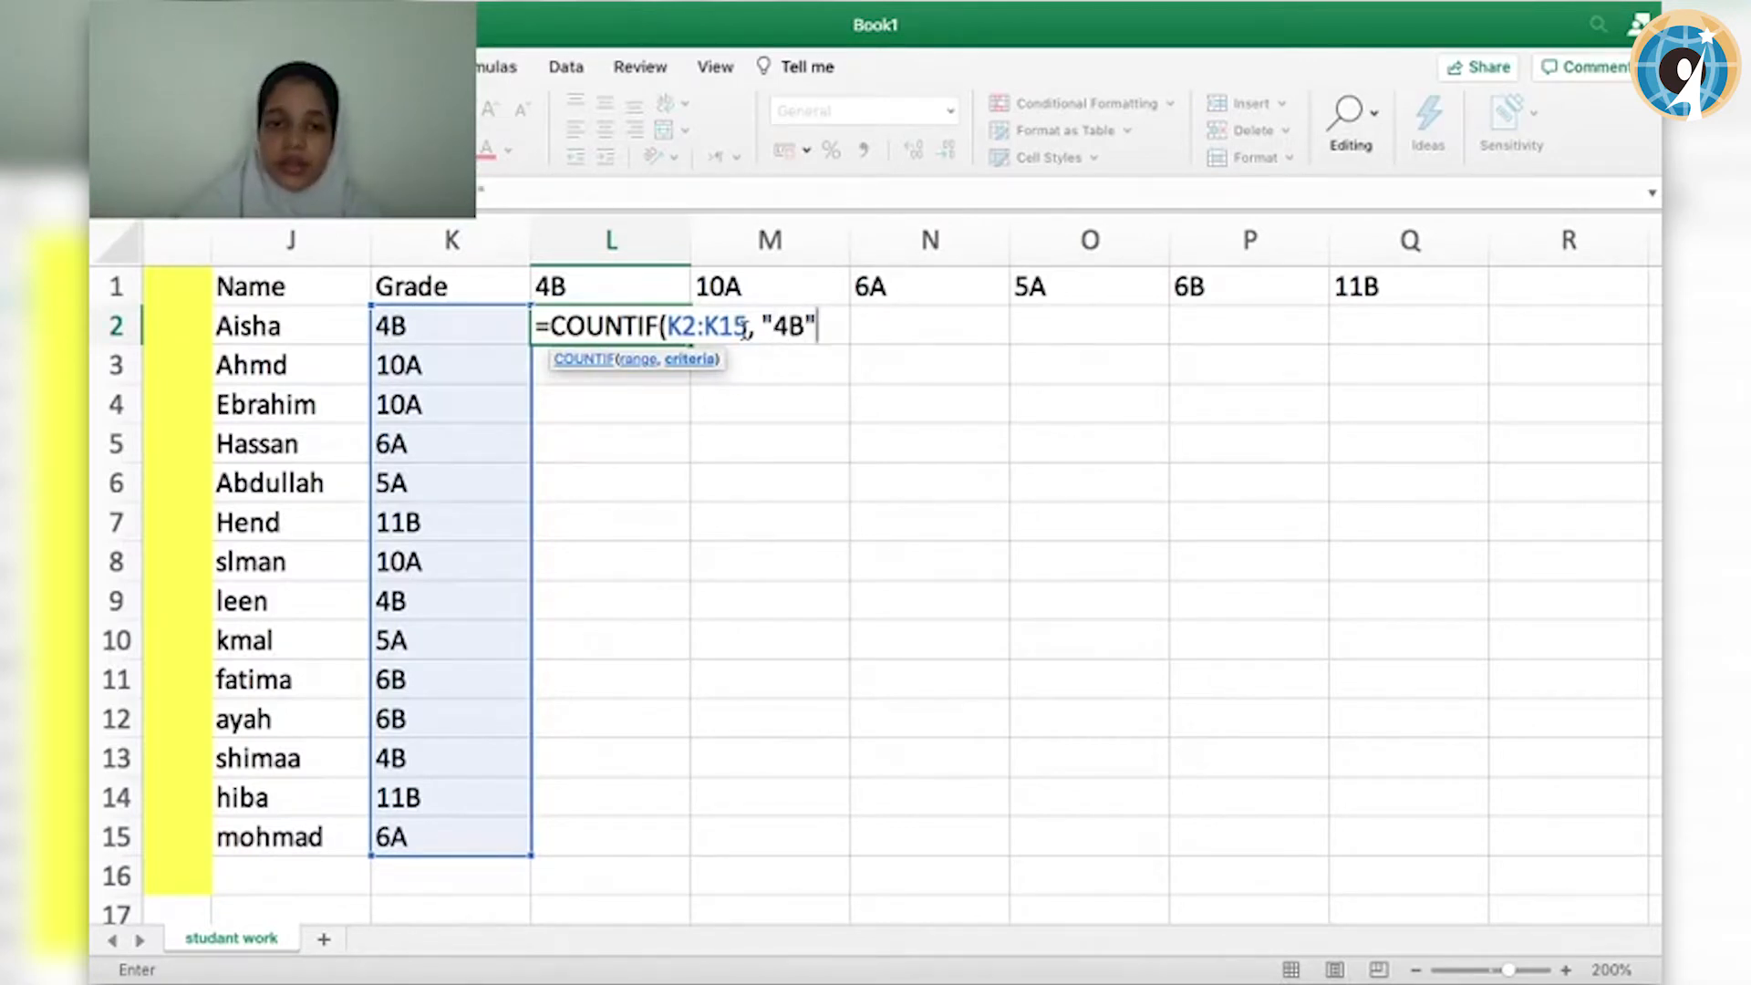
{"action": "key", "text": "Return"}
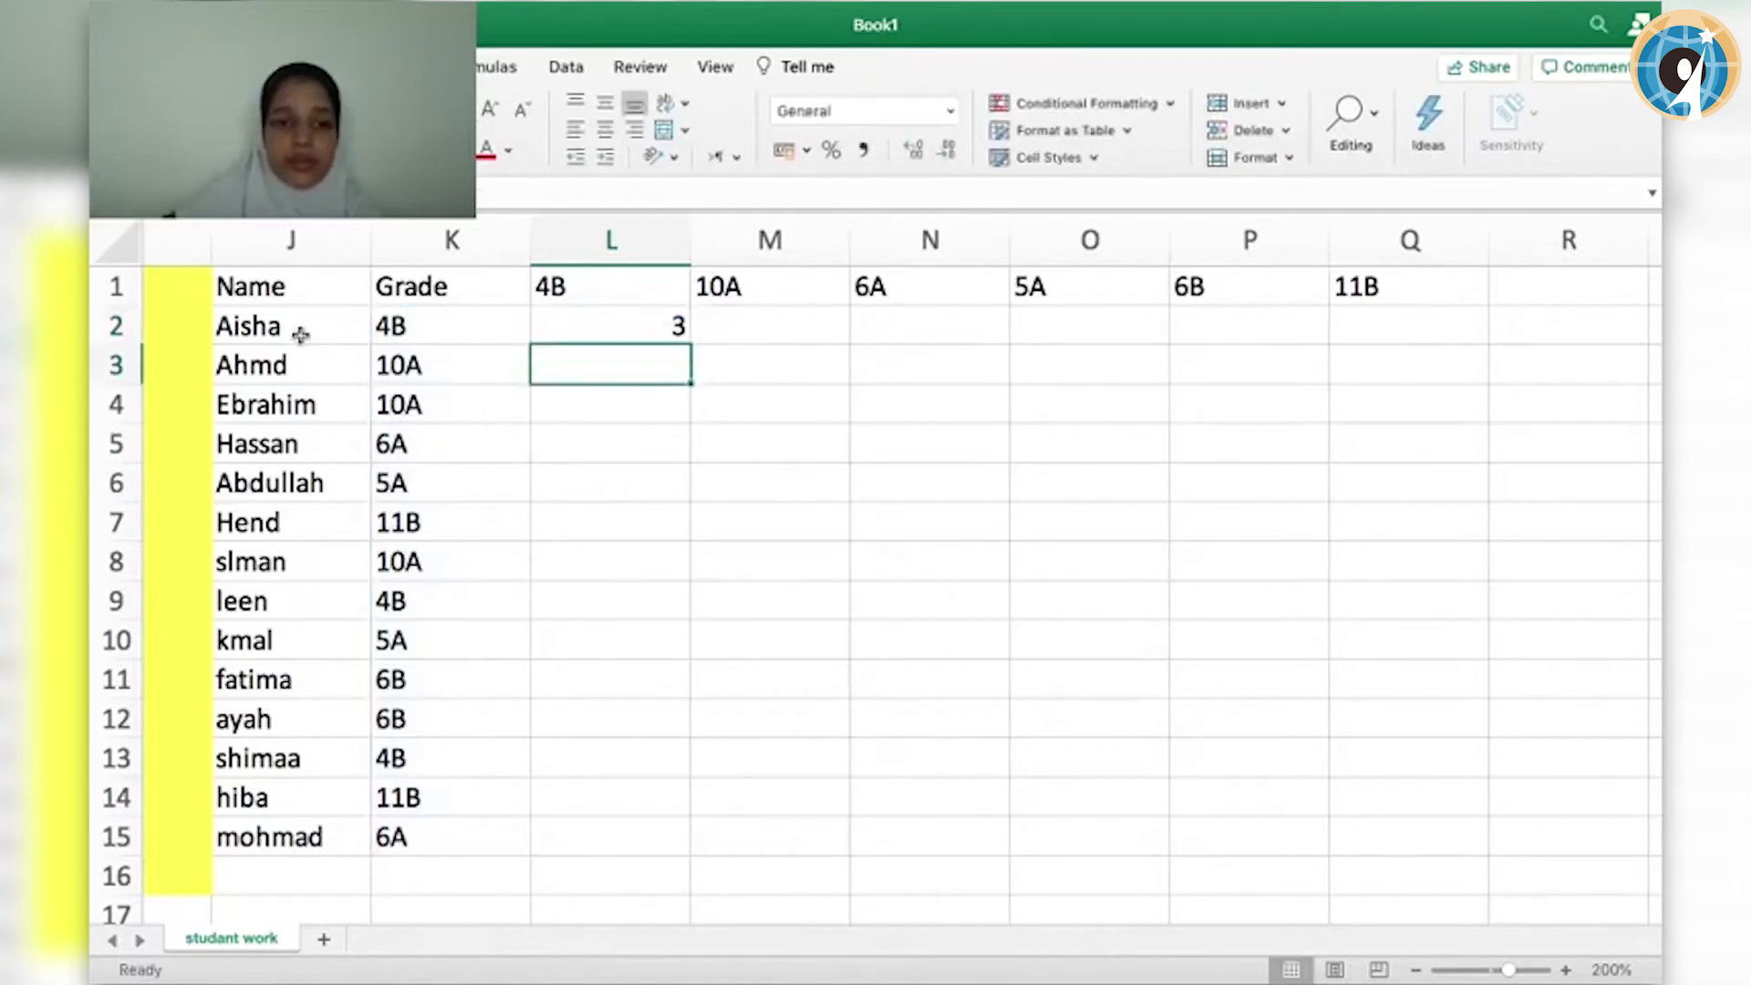
- Go through the Grade column from K2 down to K13 to check the 4B entries against the count
{"action": "left_click", "coordinate": [397, 326]}
{"action": "key", "text": "Down"}
{"action": "key", "text": "Down"}
{"action": "key", "text": "Down"}
{"action": "key", "text": "Down"}
{"action": "key", "text": "Down"}
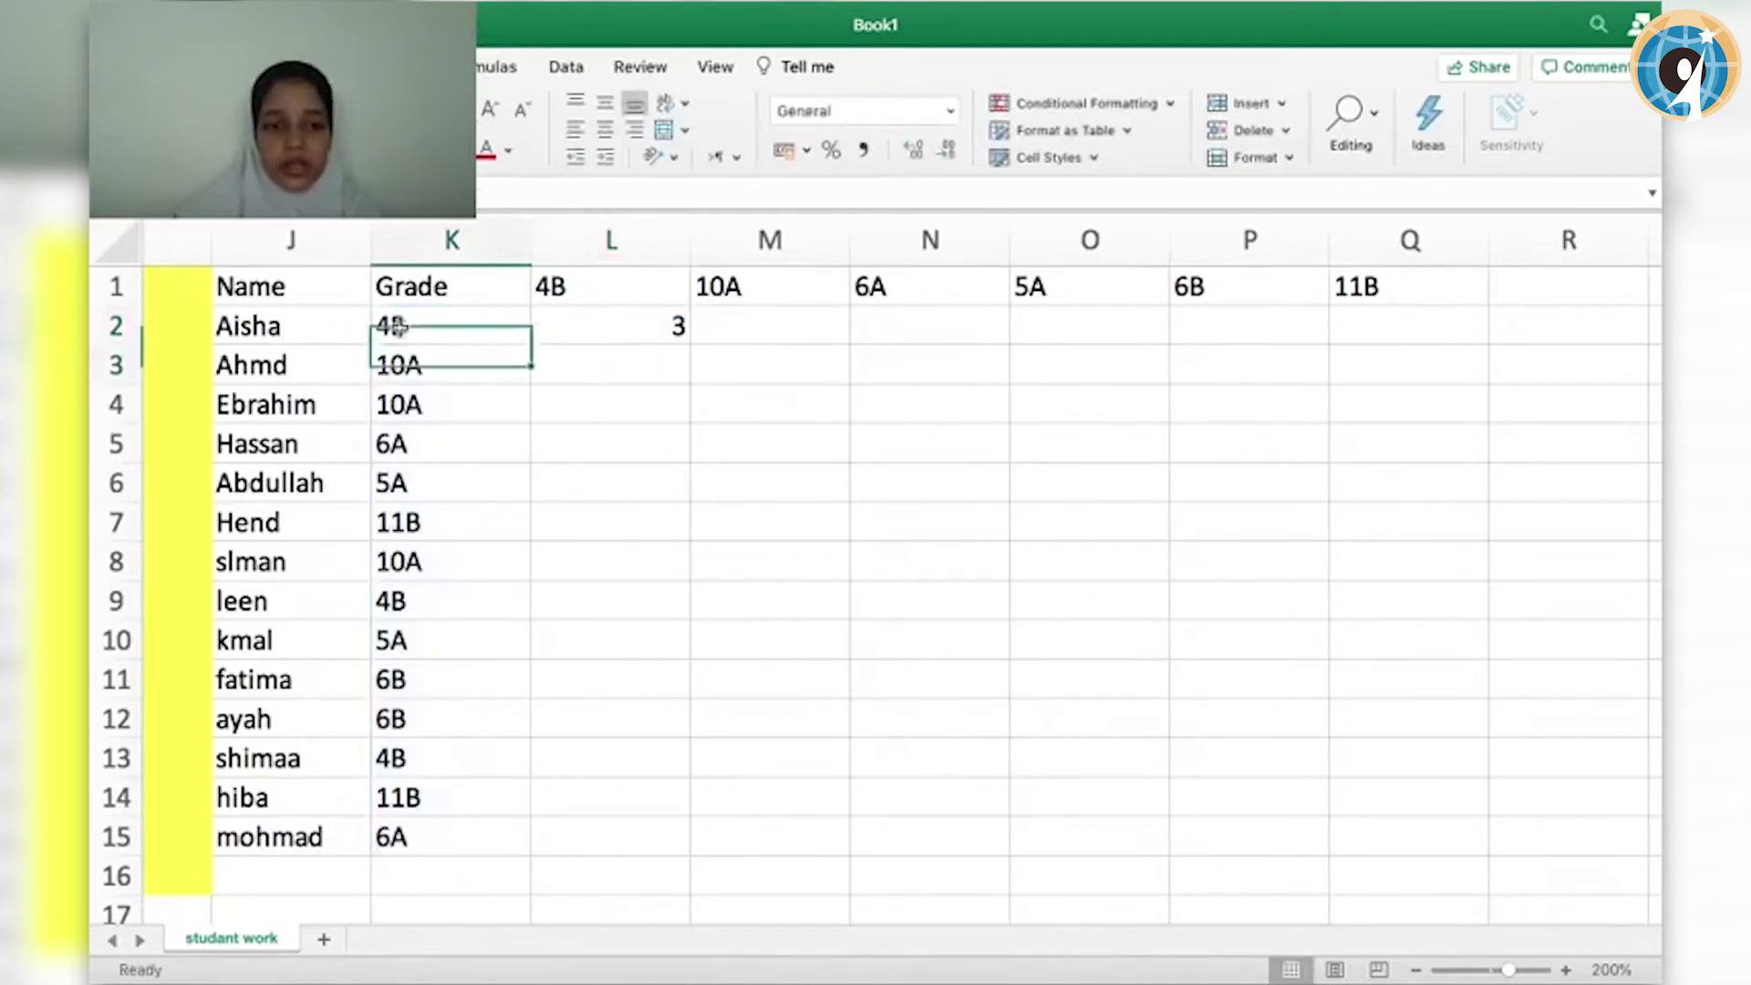
{"action": "key", "text": "Down"}
{"action": "key", "text": "Down"}
{"action": "key", "text": "Down"}
{"action": "key", "text": "Down"}
{"action": "key", "text": "Down"}
{"action": "key", "text": "Down"}
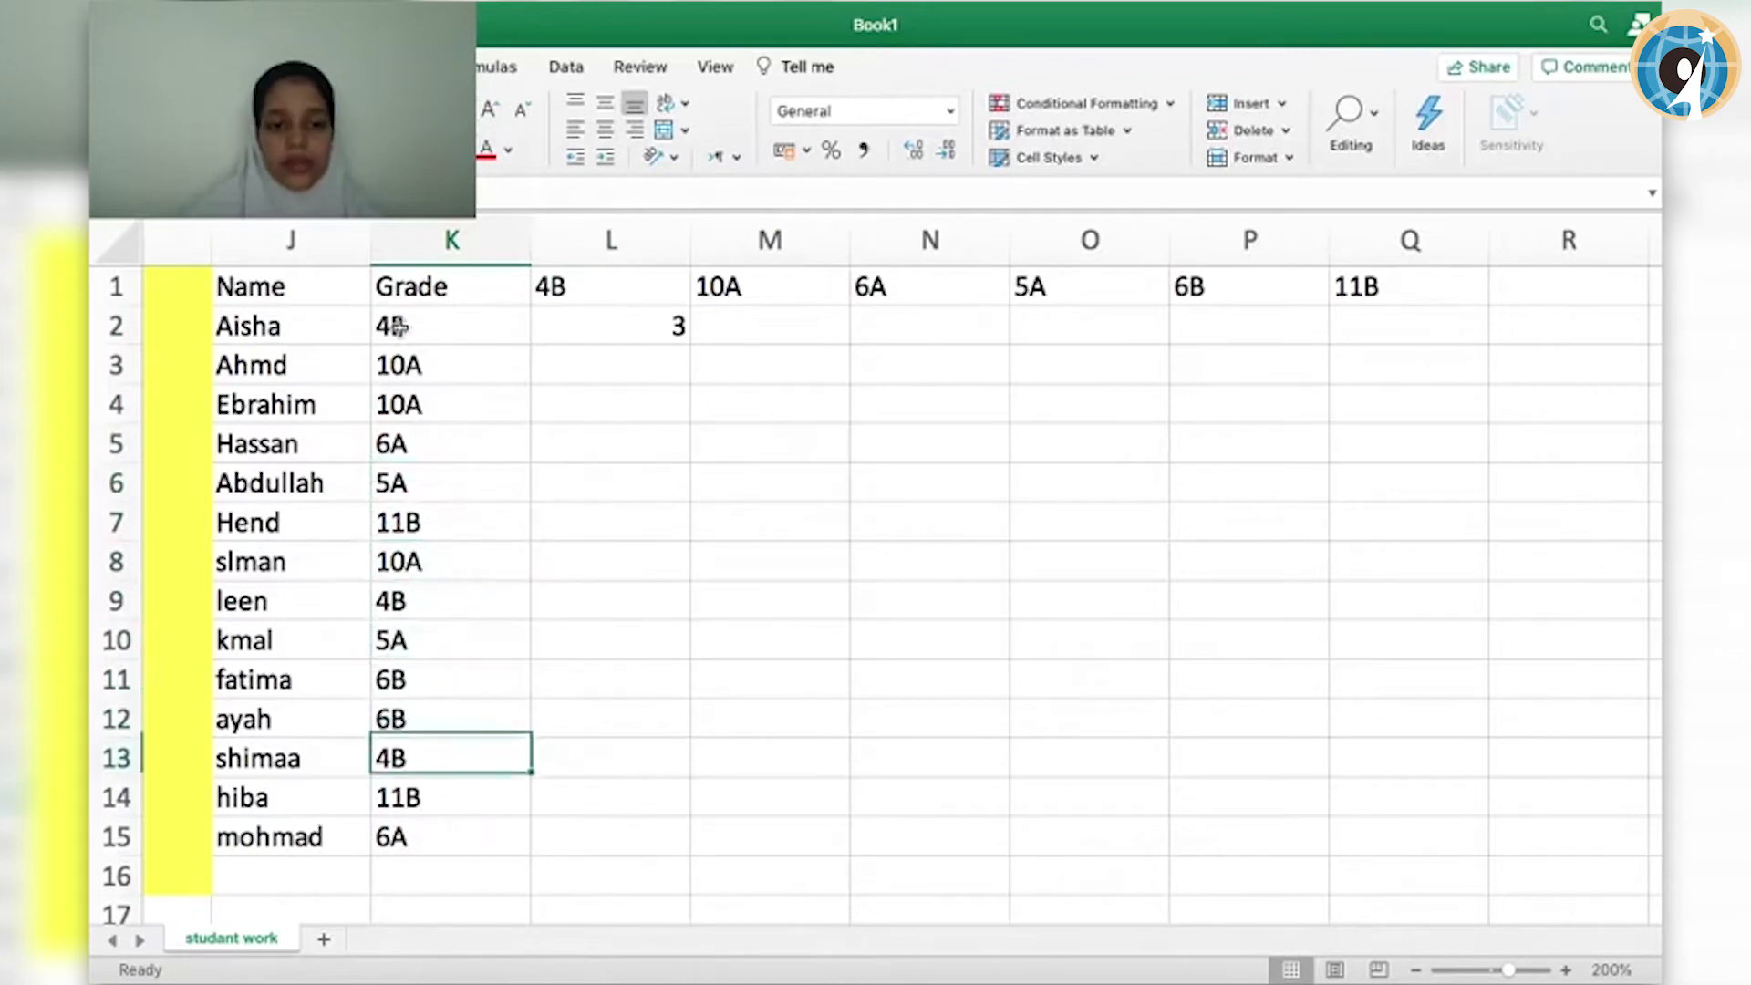
{"action": "key", "text": "Right"}
{"action": "key", "text": "Up"}
{"action": "key", "text": "Up"}
{"action": "key", "text": "Up"}
{"action": "key", "text": "Up"}
{"action": "key", "text": "Up"}
{"action": "key", "text": "Up"}
{"action": "key", "text": "Up"}
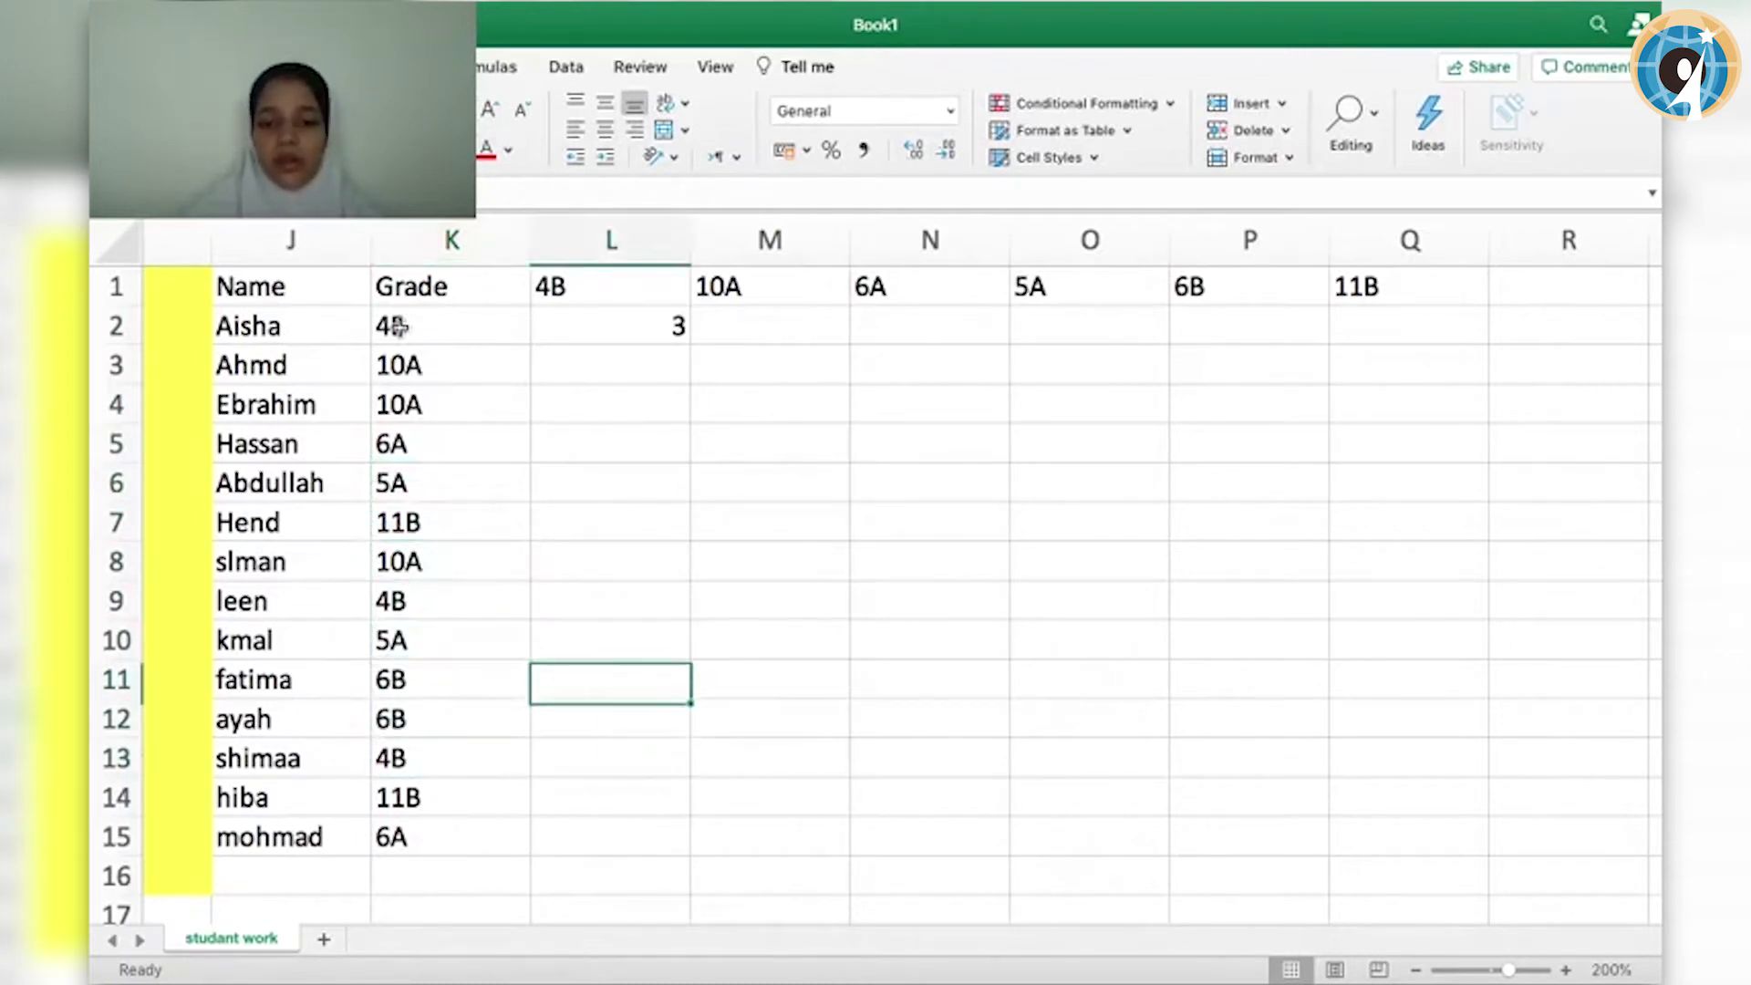
{"action": "key", "text": "Up"}
{"action": "key", "text": "Up"}
{"action": "key", "text": "Up"}
{"action": "key", "text": "Right"}
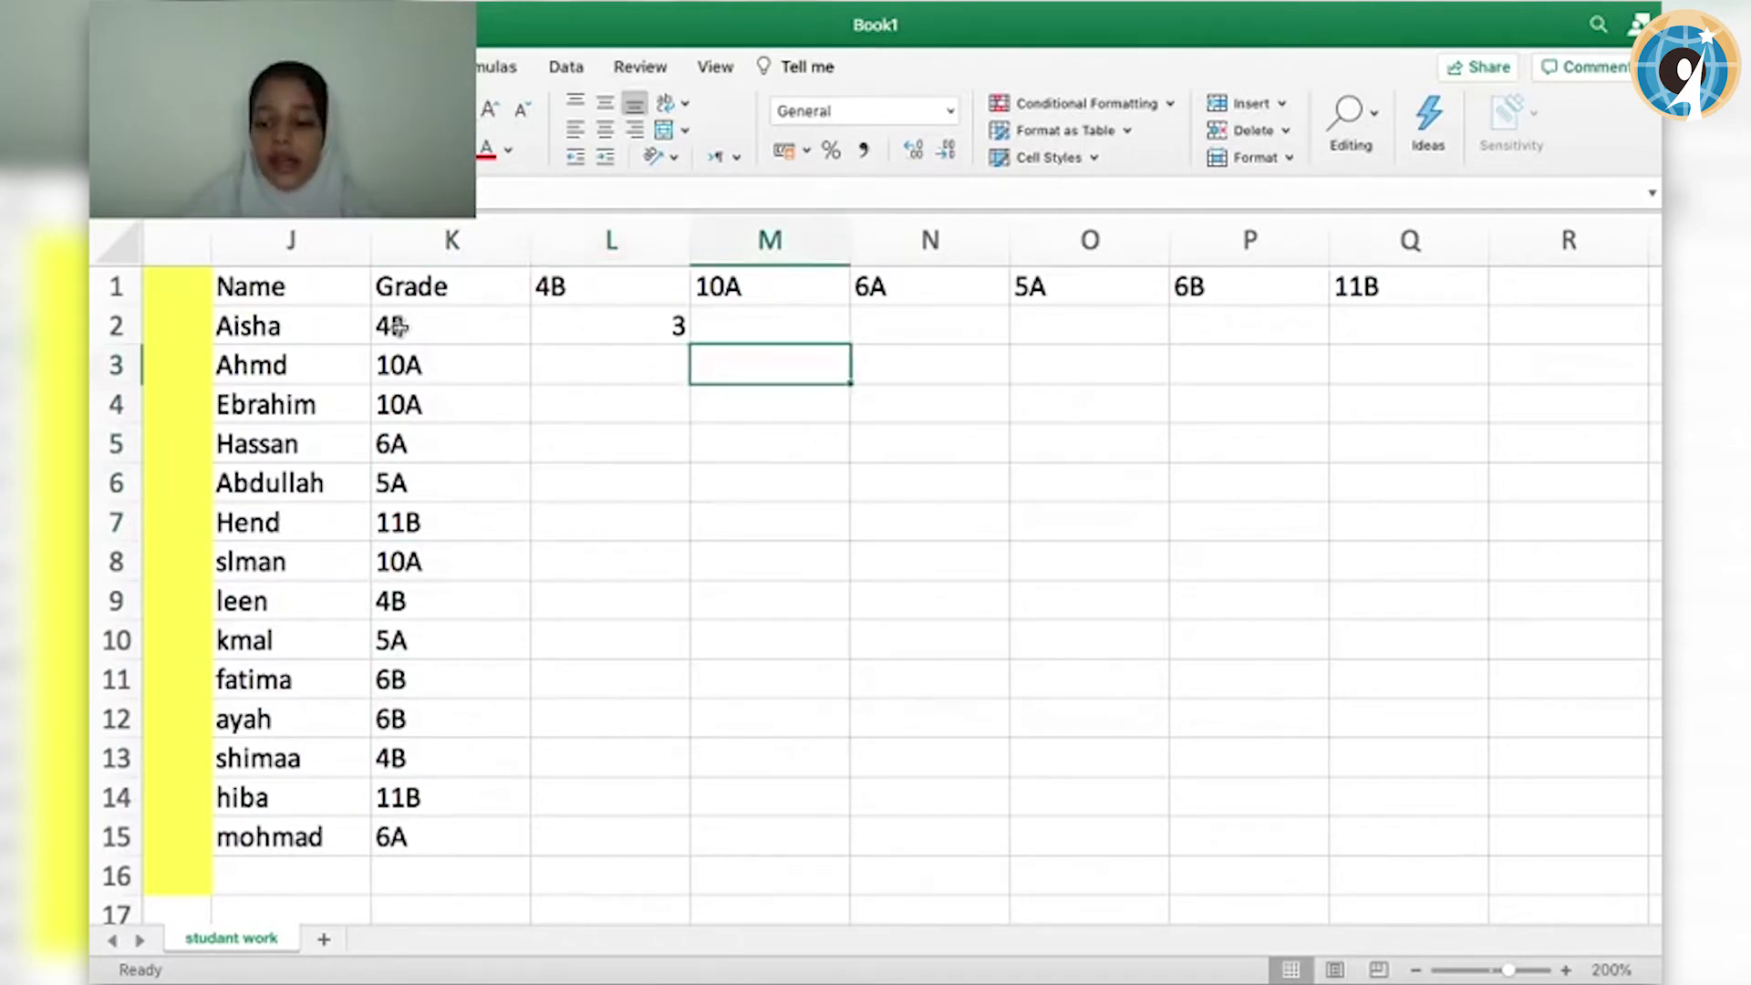
{"action": "key", "text": "Up"}
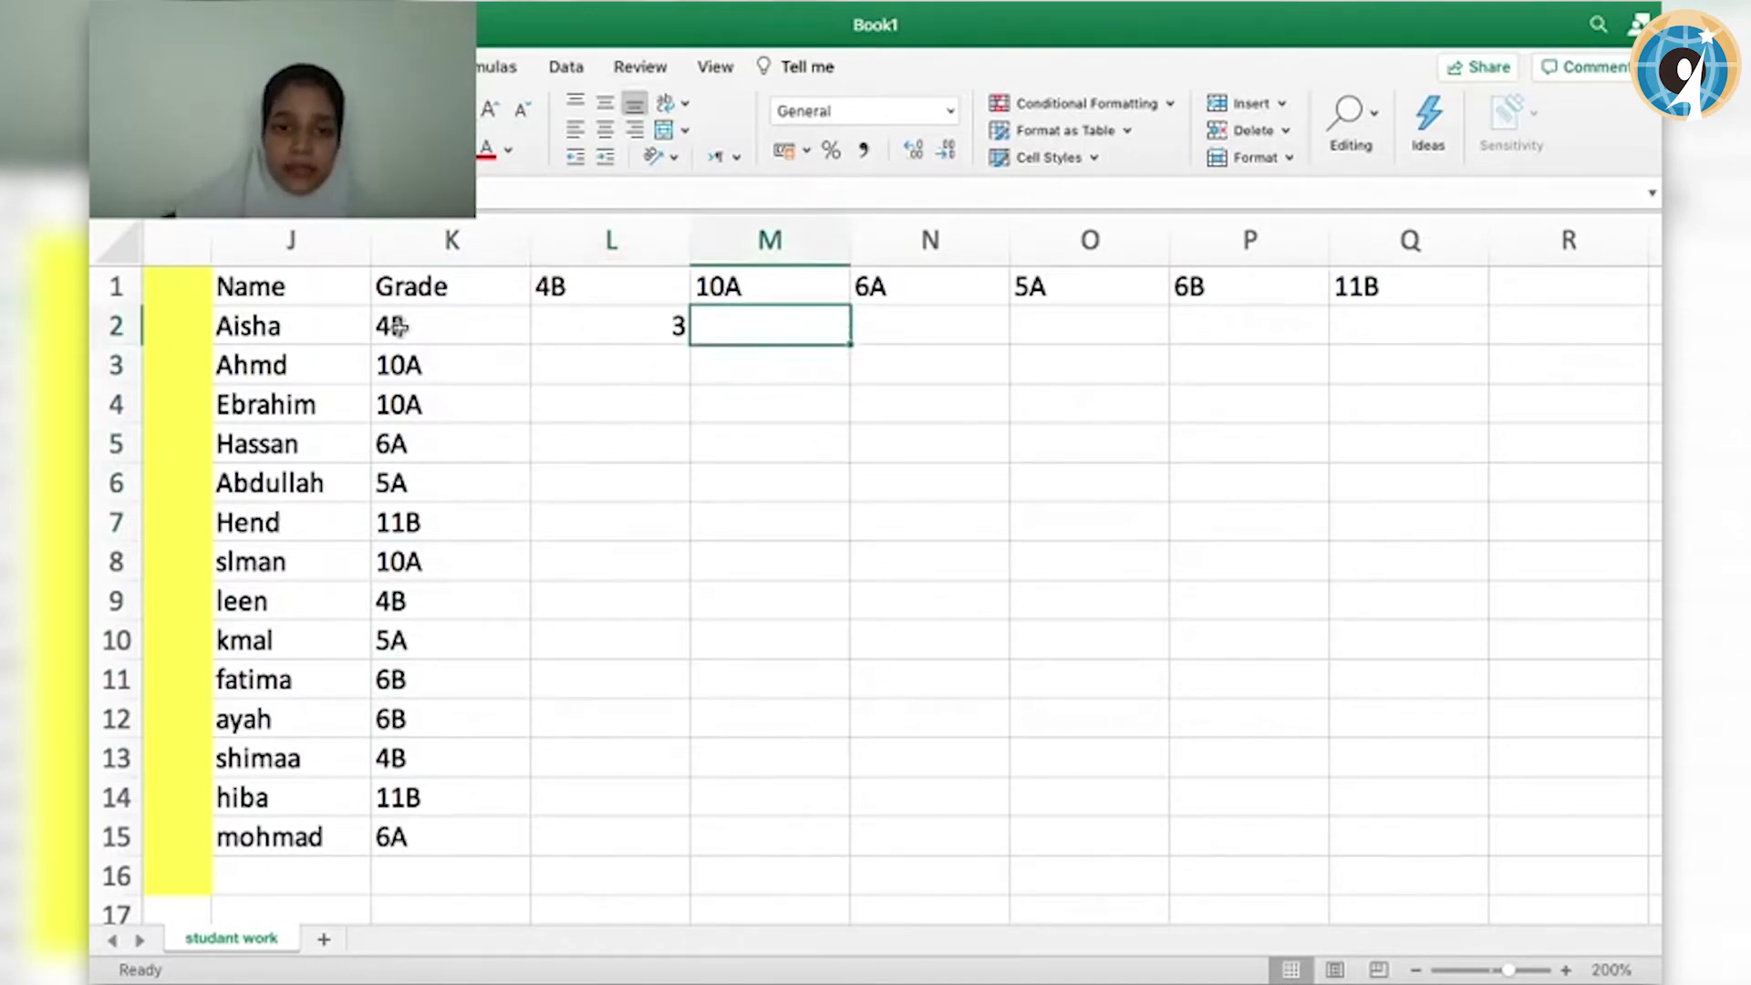
- Copy the COUNTIF formula text from L2, clear the accidental =M2 reference and paste the formula back into L2
{"action": "left_click", "coordinate": [594, 329]}
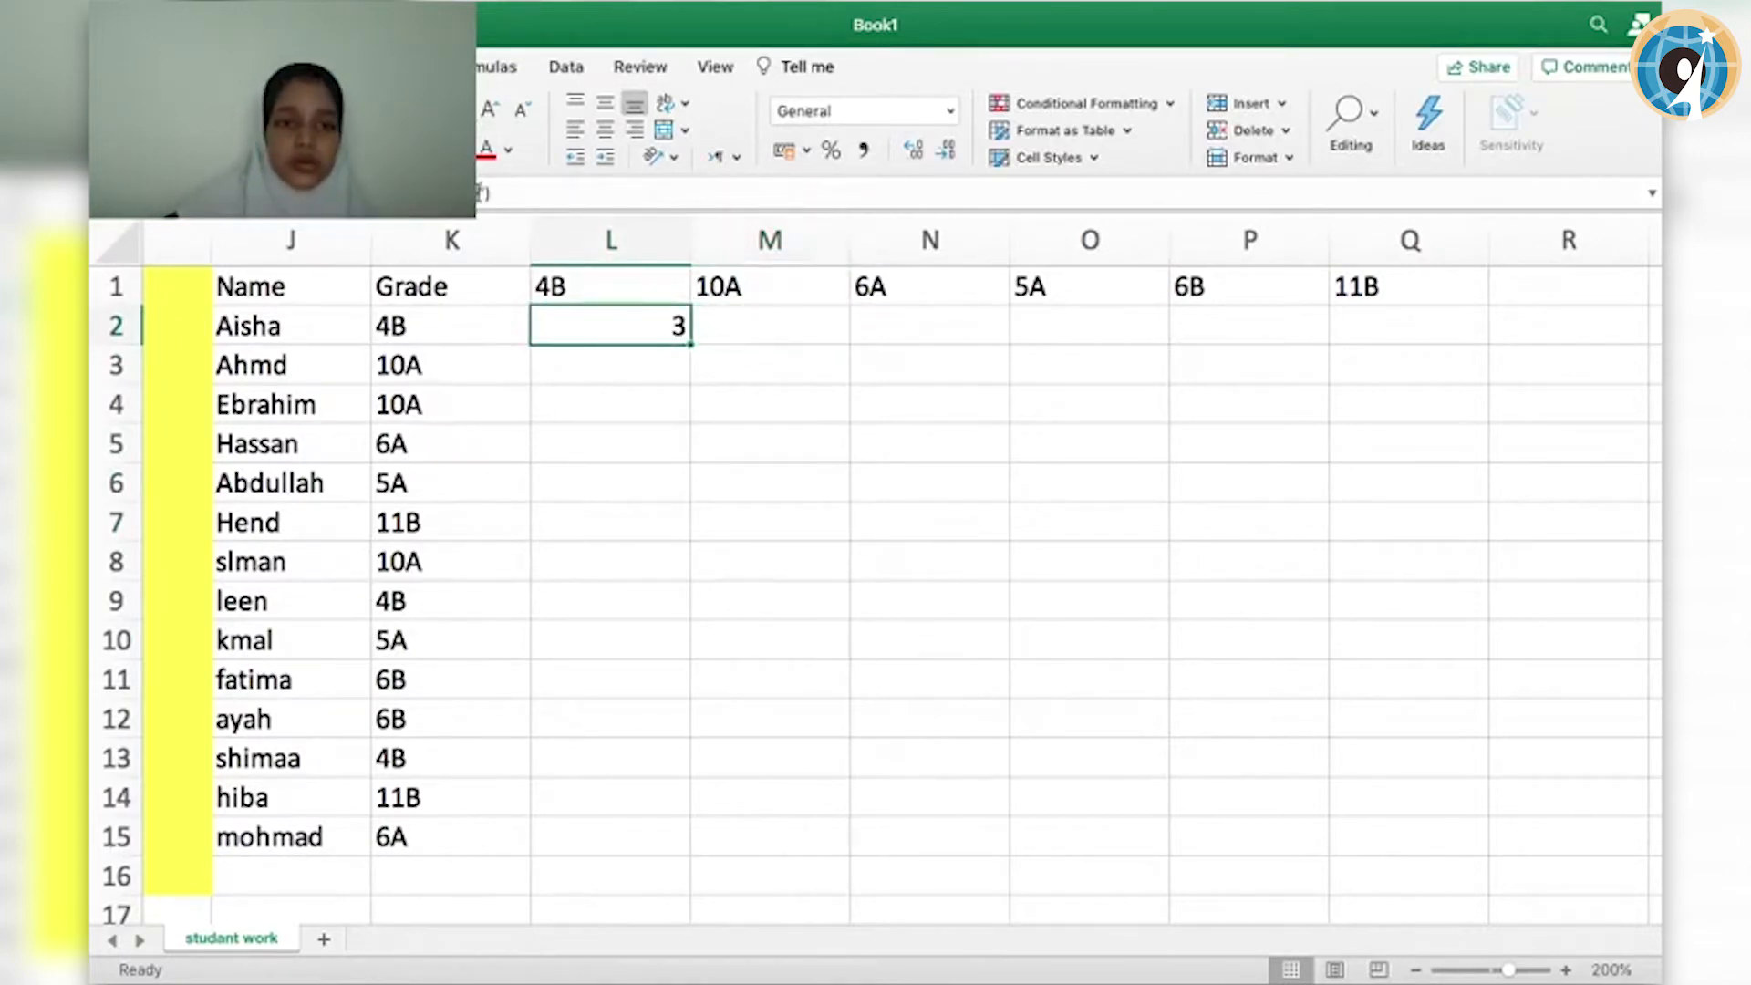
{"action": "left_click", "coordinate": [499, 198]}
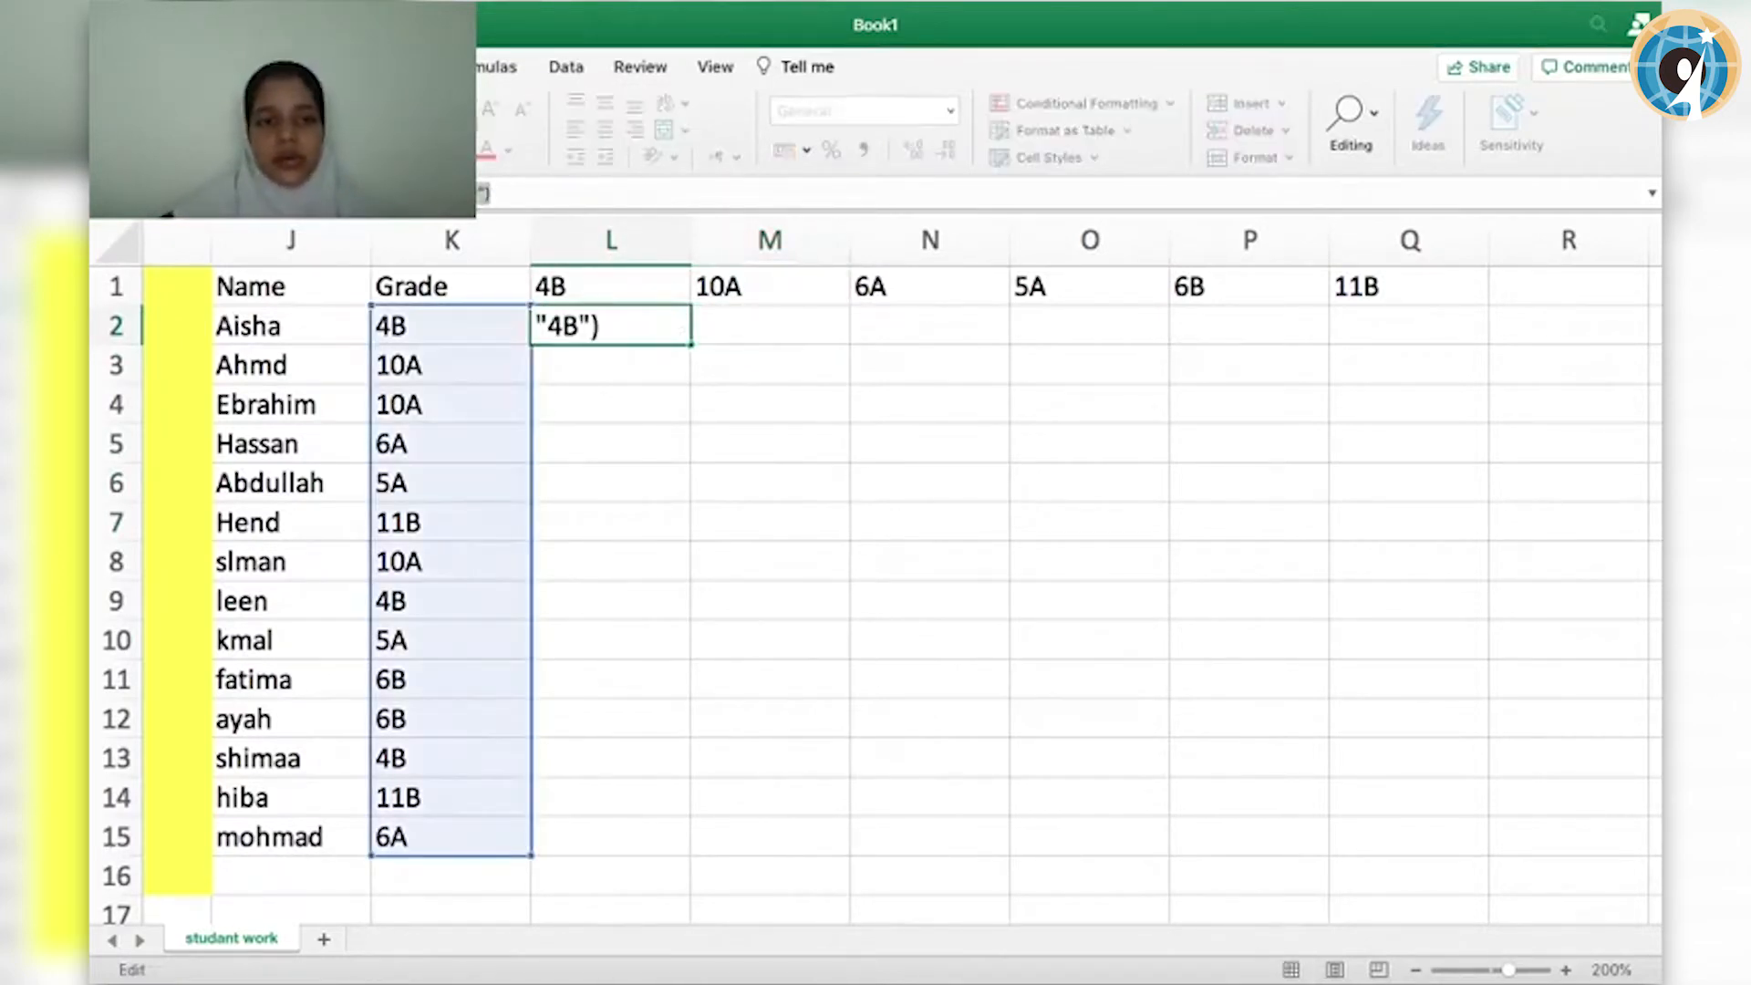
{"action": "left_click", "coordinate": [741, 322]}
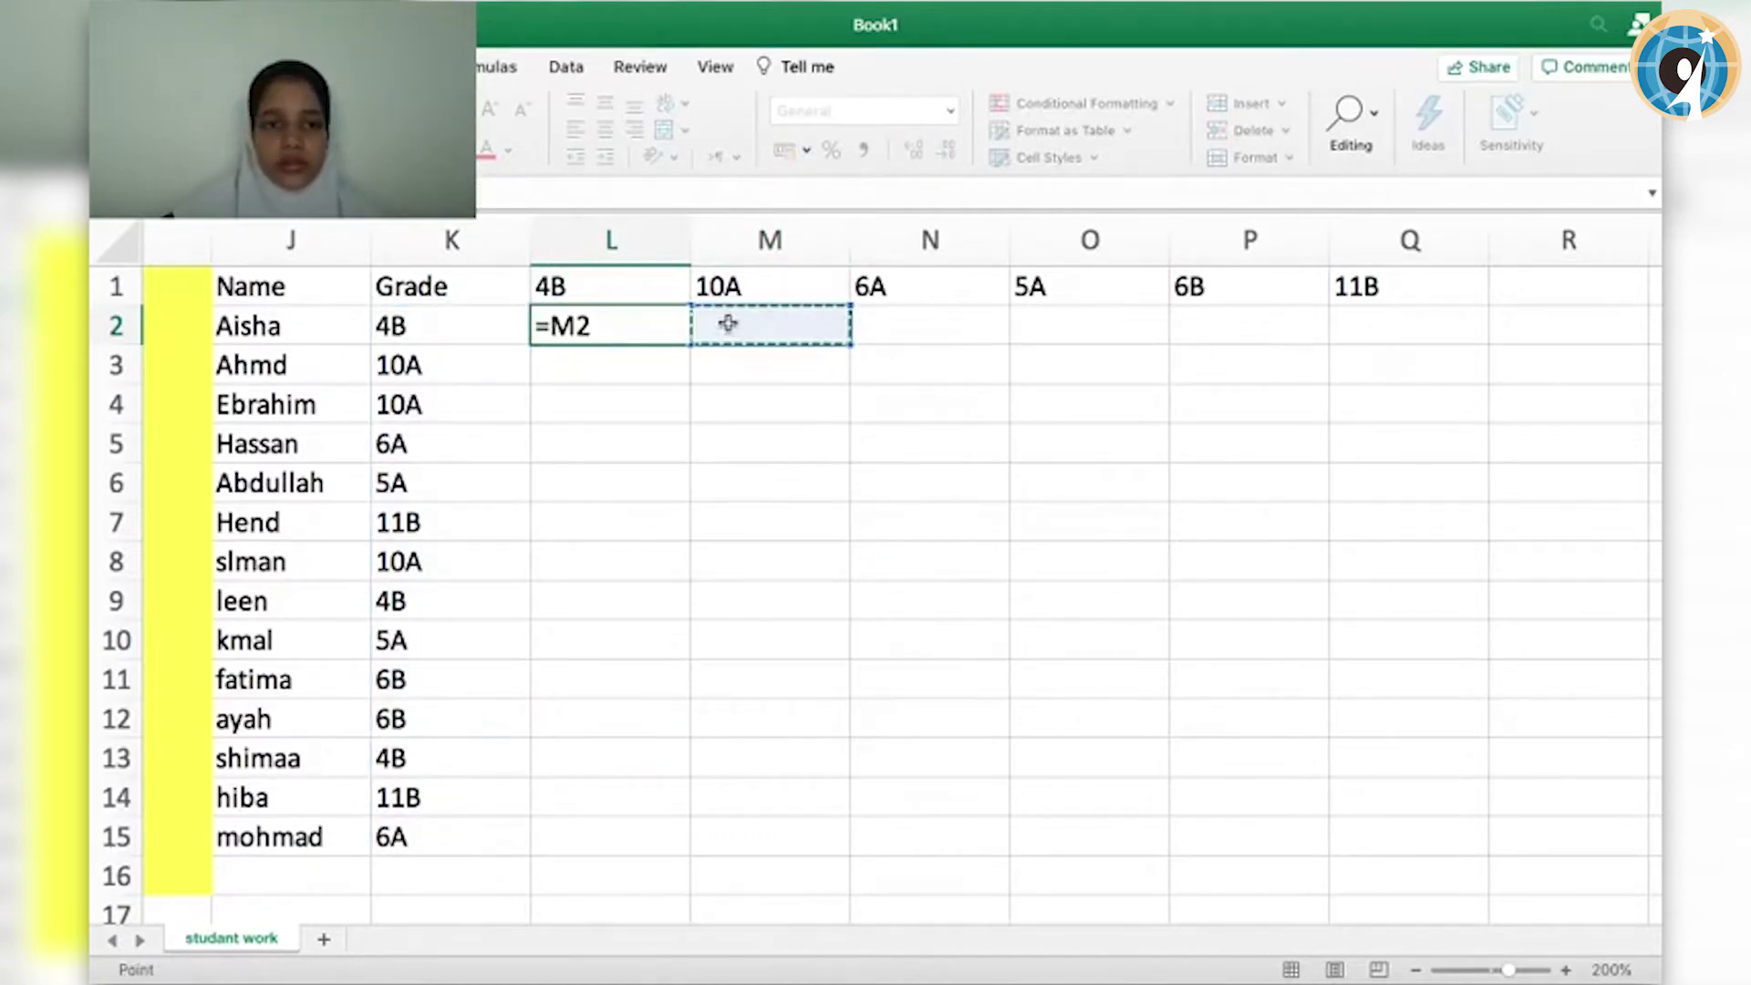
{"action": "left_click", "coordinate": [604, 326]}
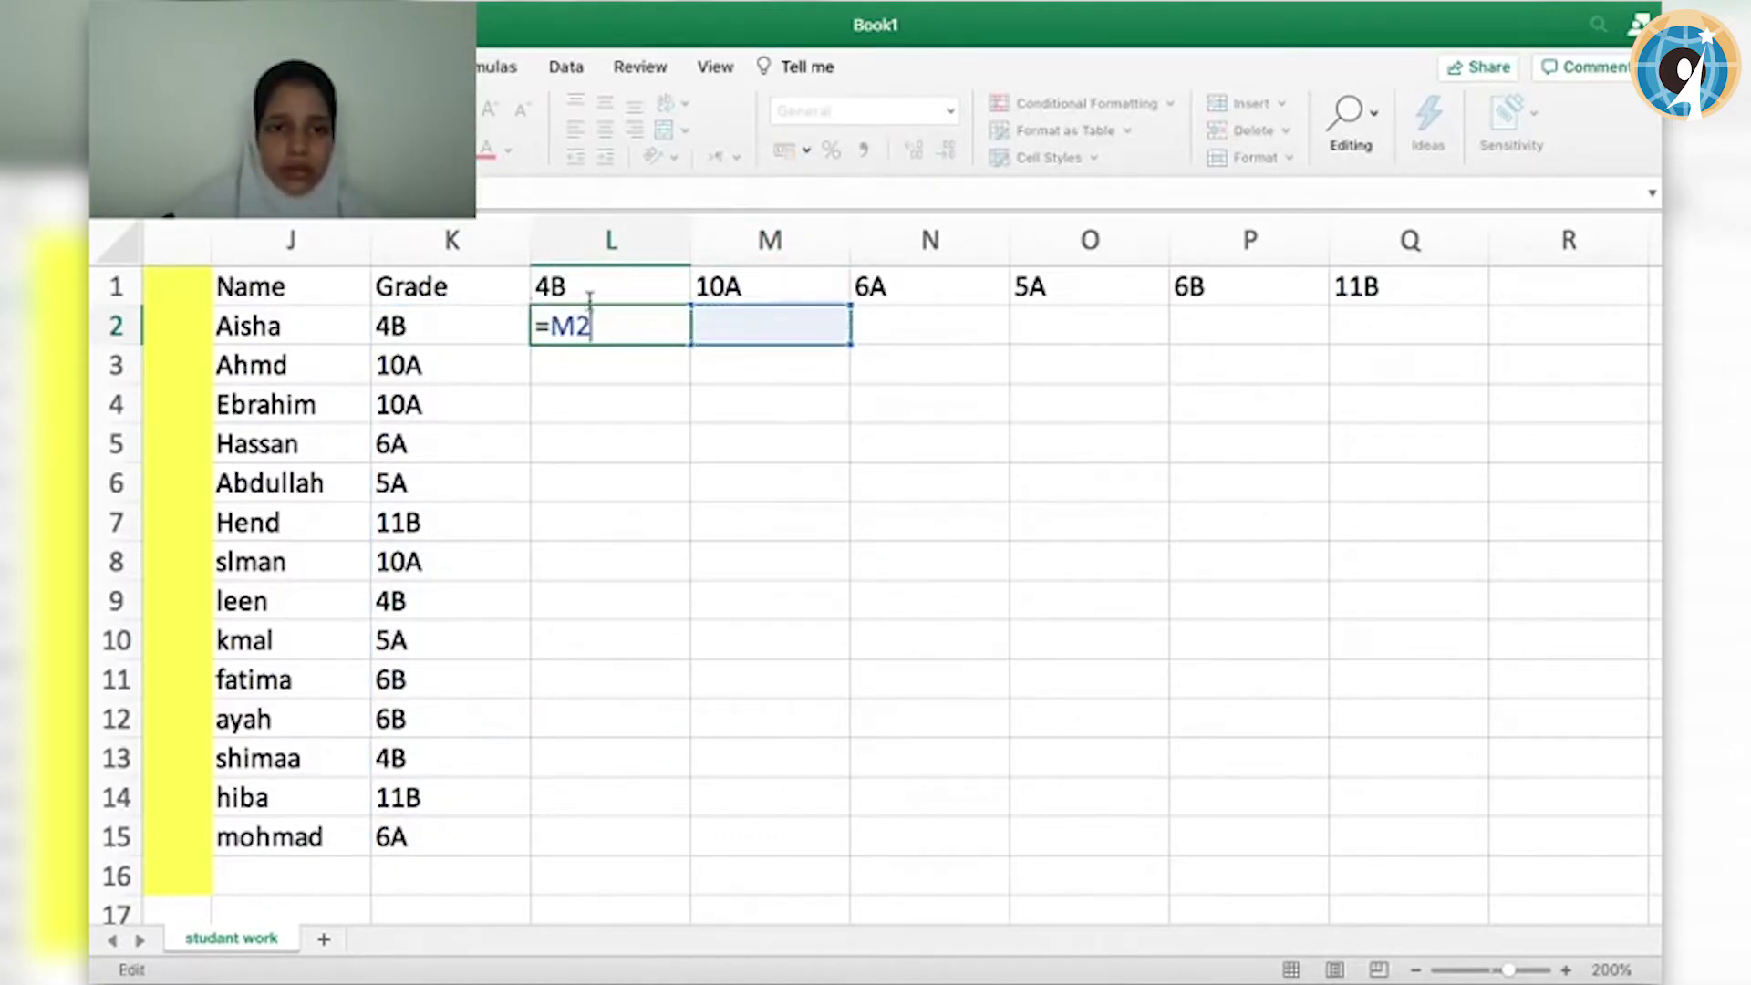
{"action": "left_click", "coordinate": [731, 330]}
{"action": "left_click", "coordinate": [664, 326]}
{"action": "key", "text": "Delete"}
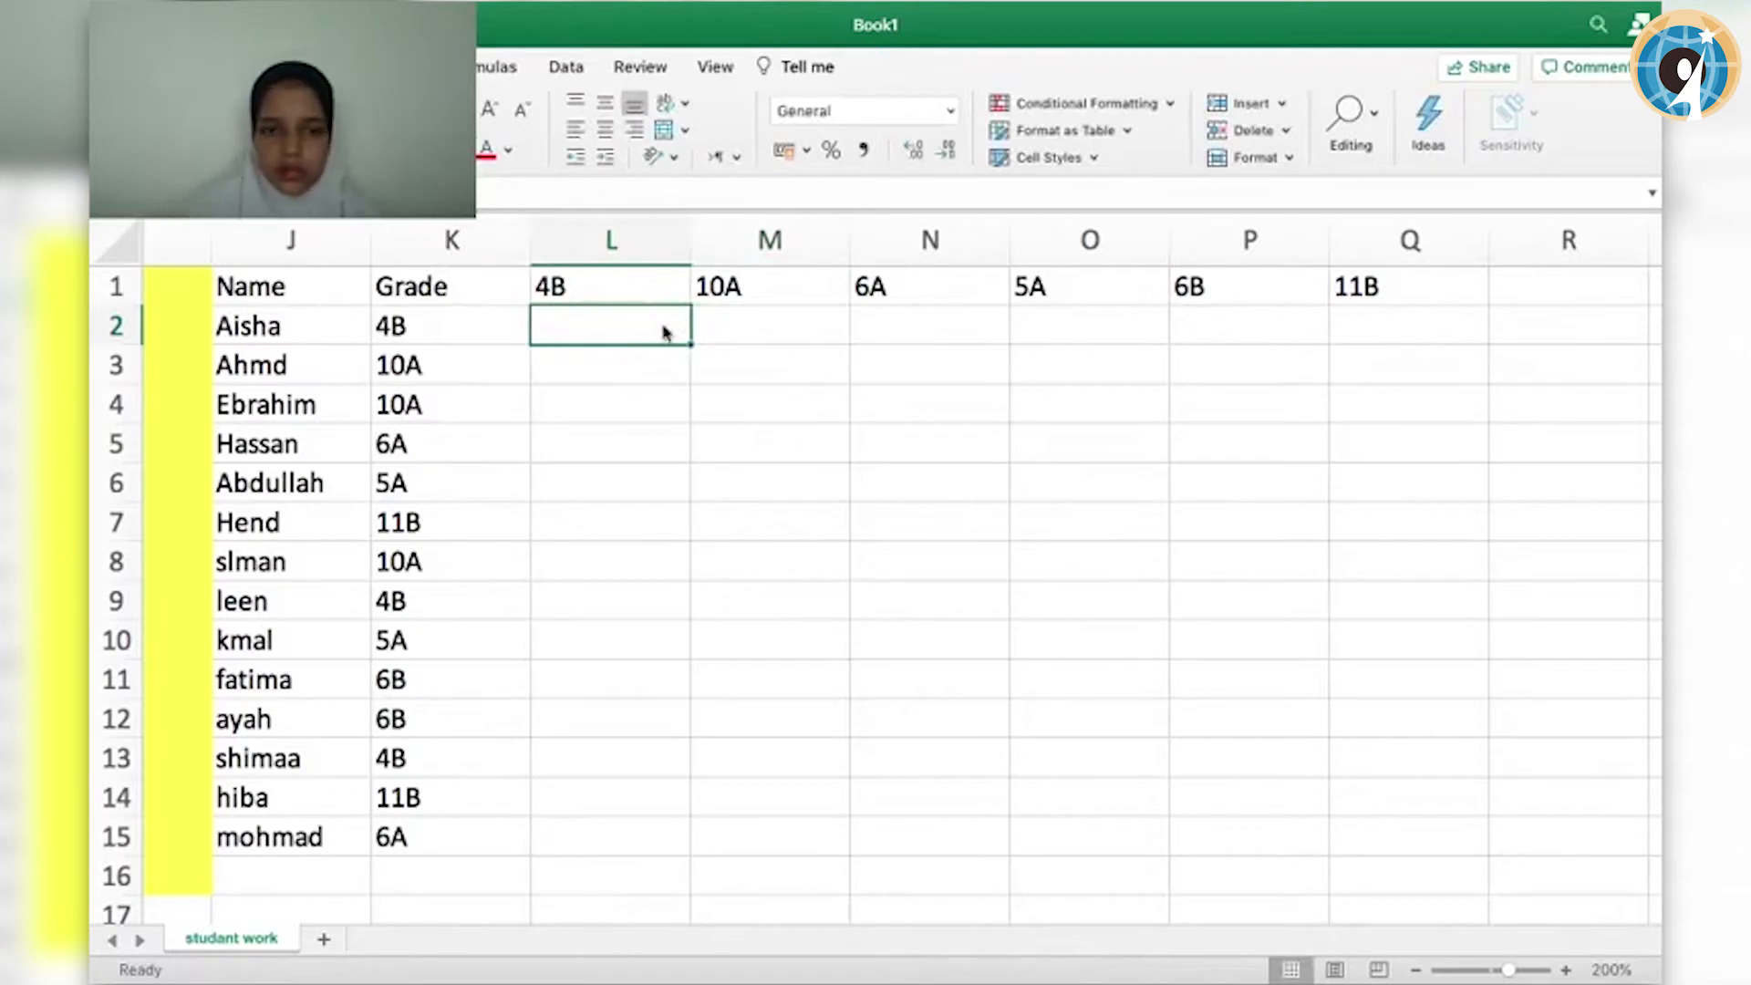
{"action": "key", "text": "super+v"}
- Paste the COUNTIF formula into M2 and change its criterion to "10A"
{"action": "left_click", "coordinate": [731, 318]}
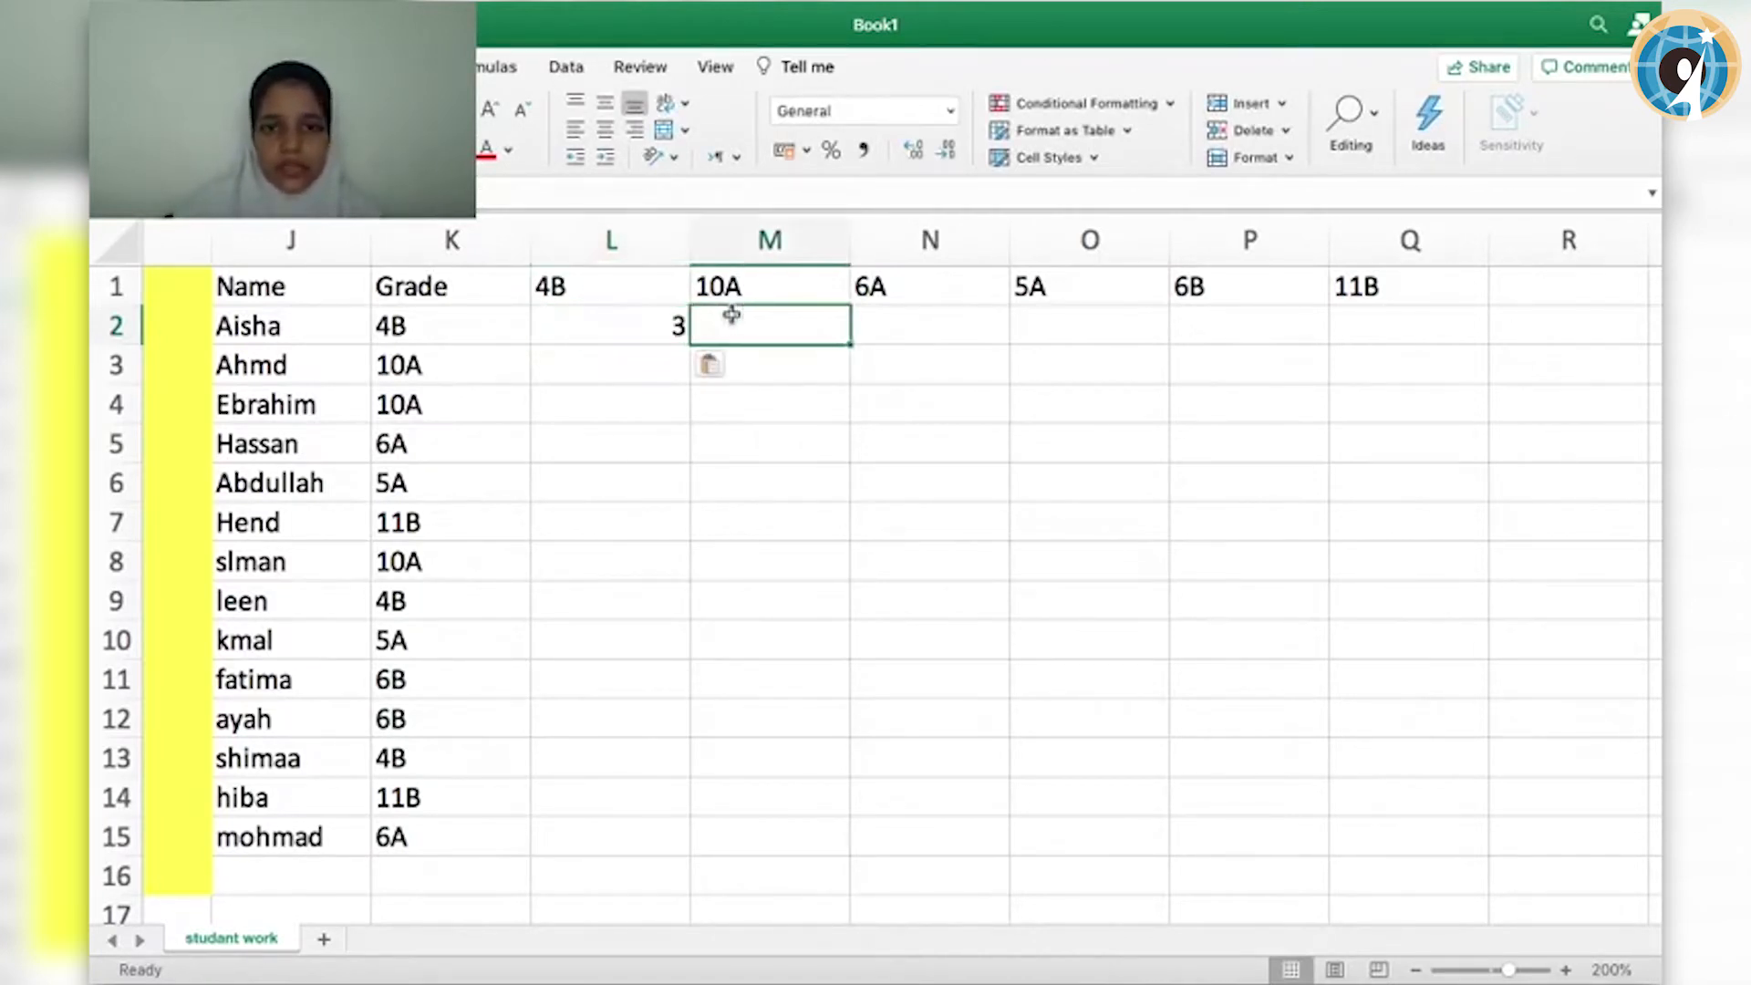
{"action": "key", "text": "super+v"}
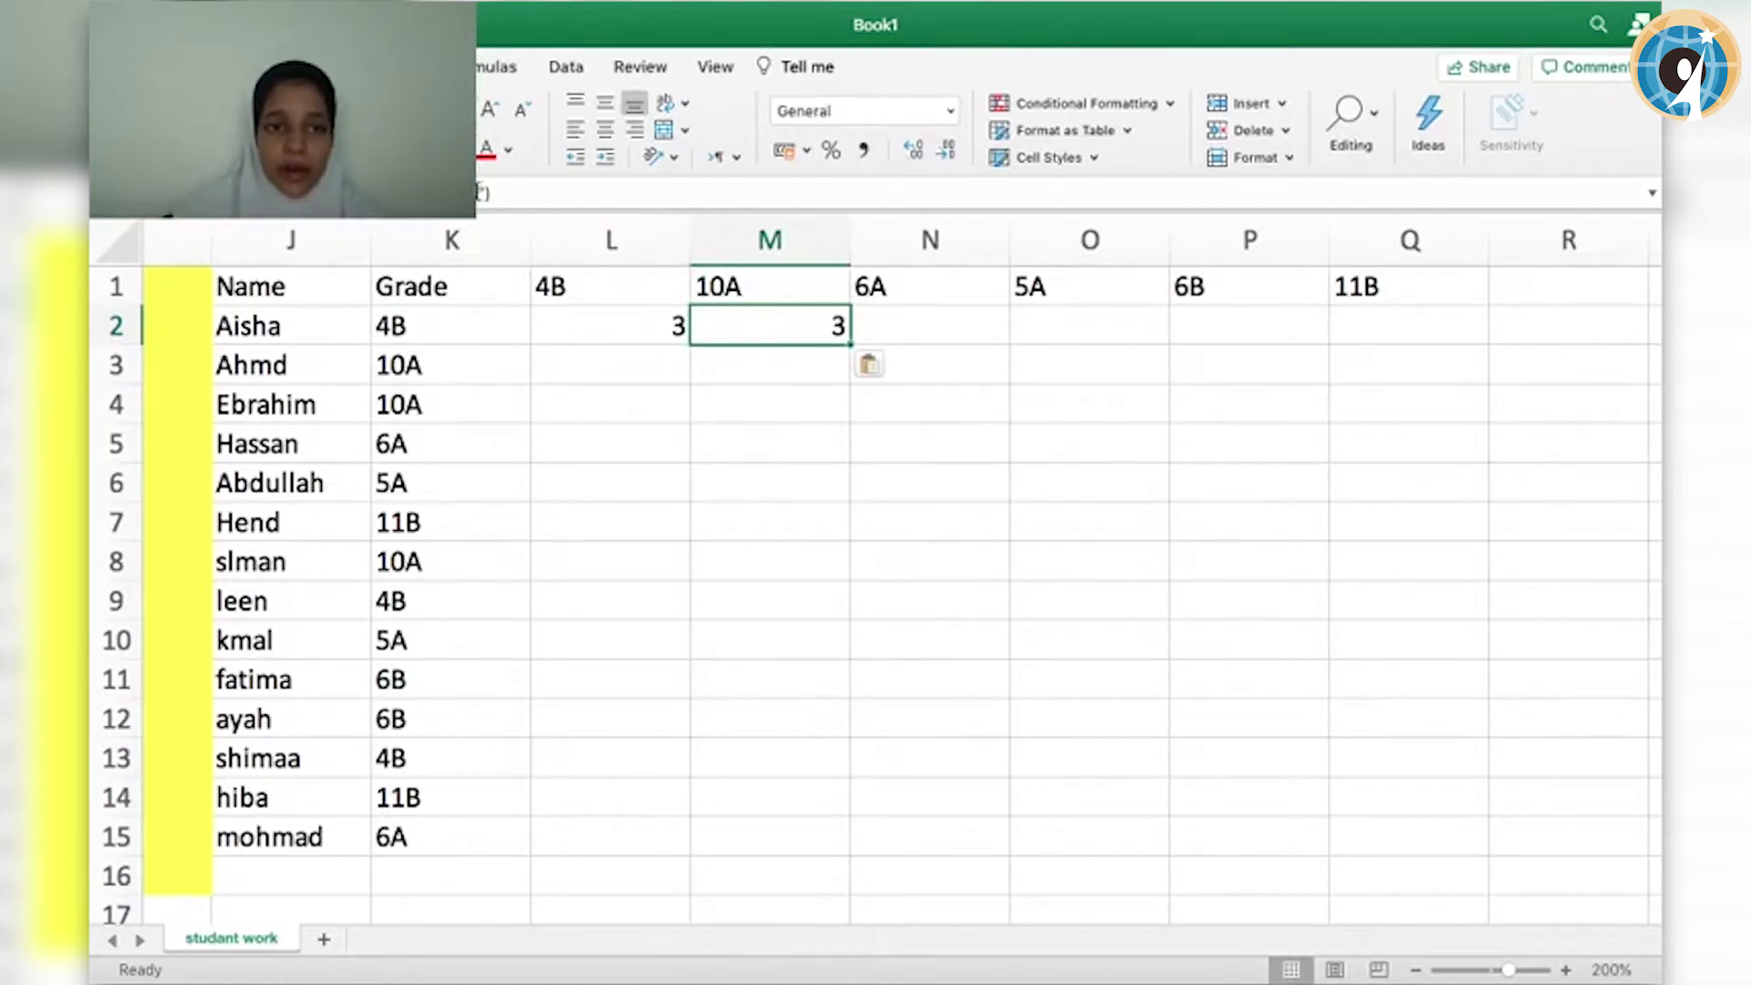
{"action": "left_click", "coordinate": [479, 192]}
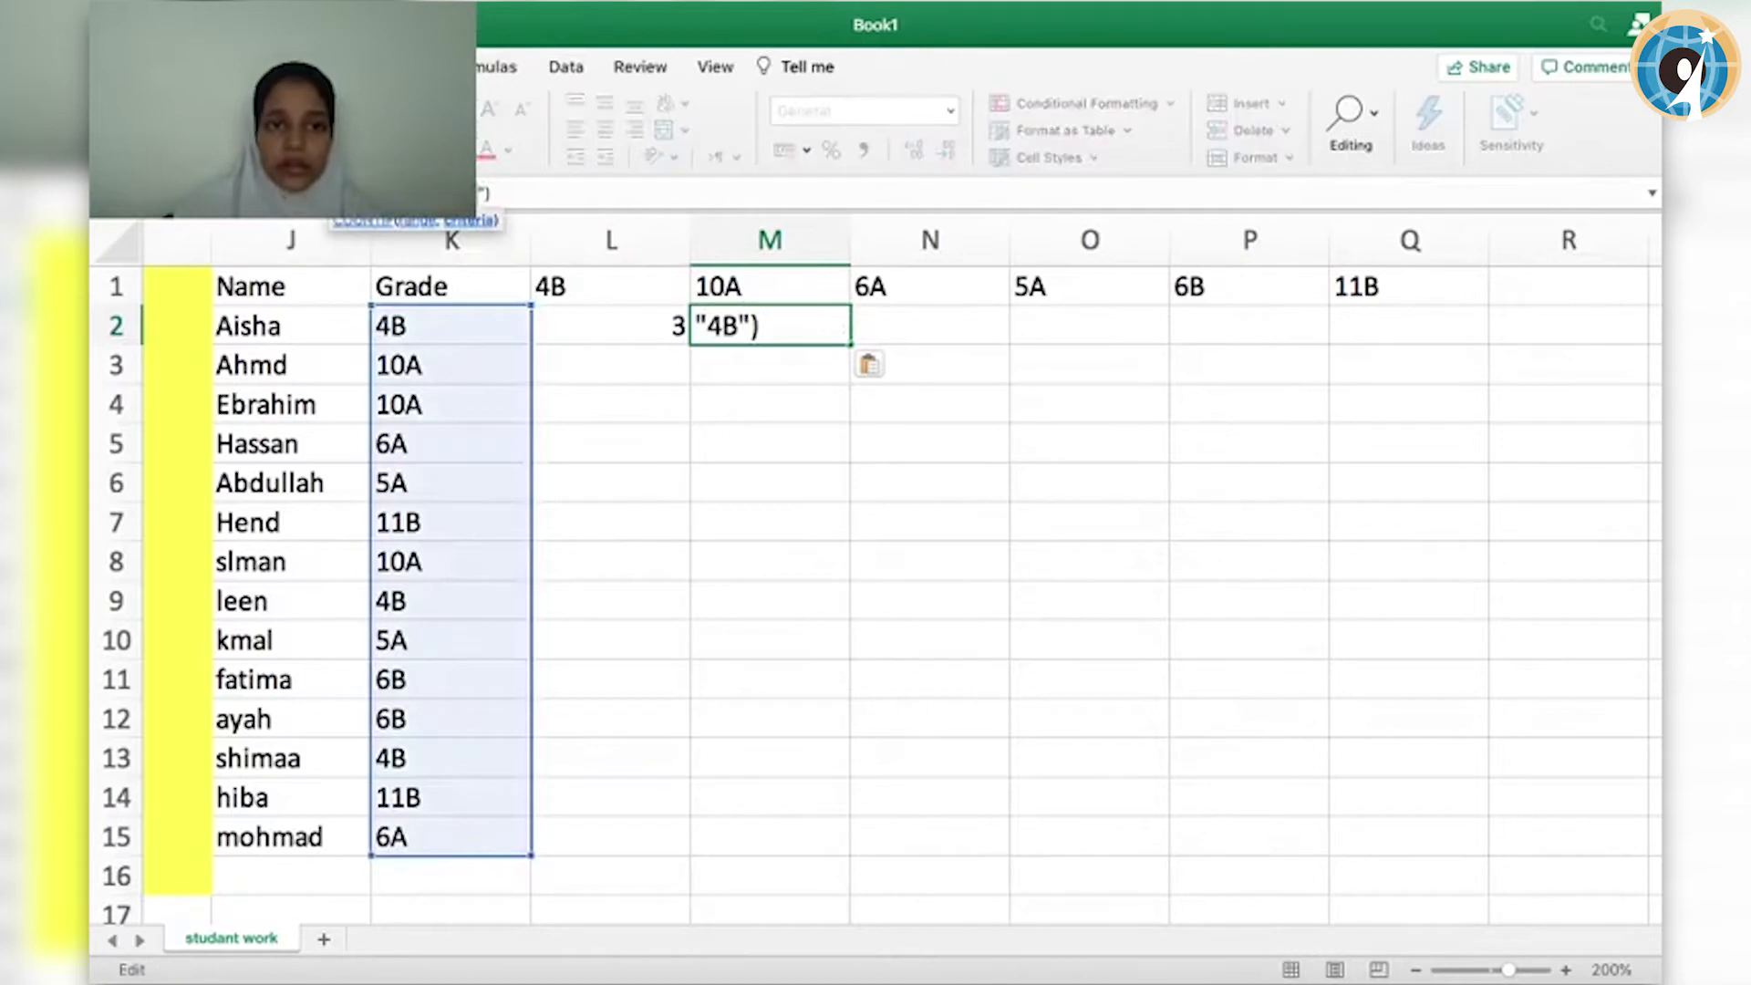
{"action": "key", "text": "BackSpace"}
{"action": "key", "text": "BackSpace"}
{"action": "type", "text": "10A"}
{"action": "key", "text": "Return"}
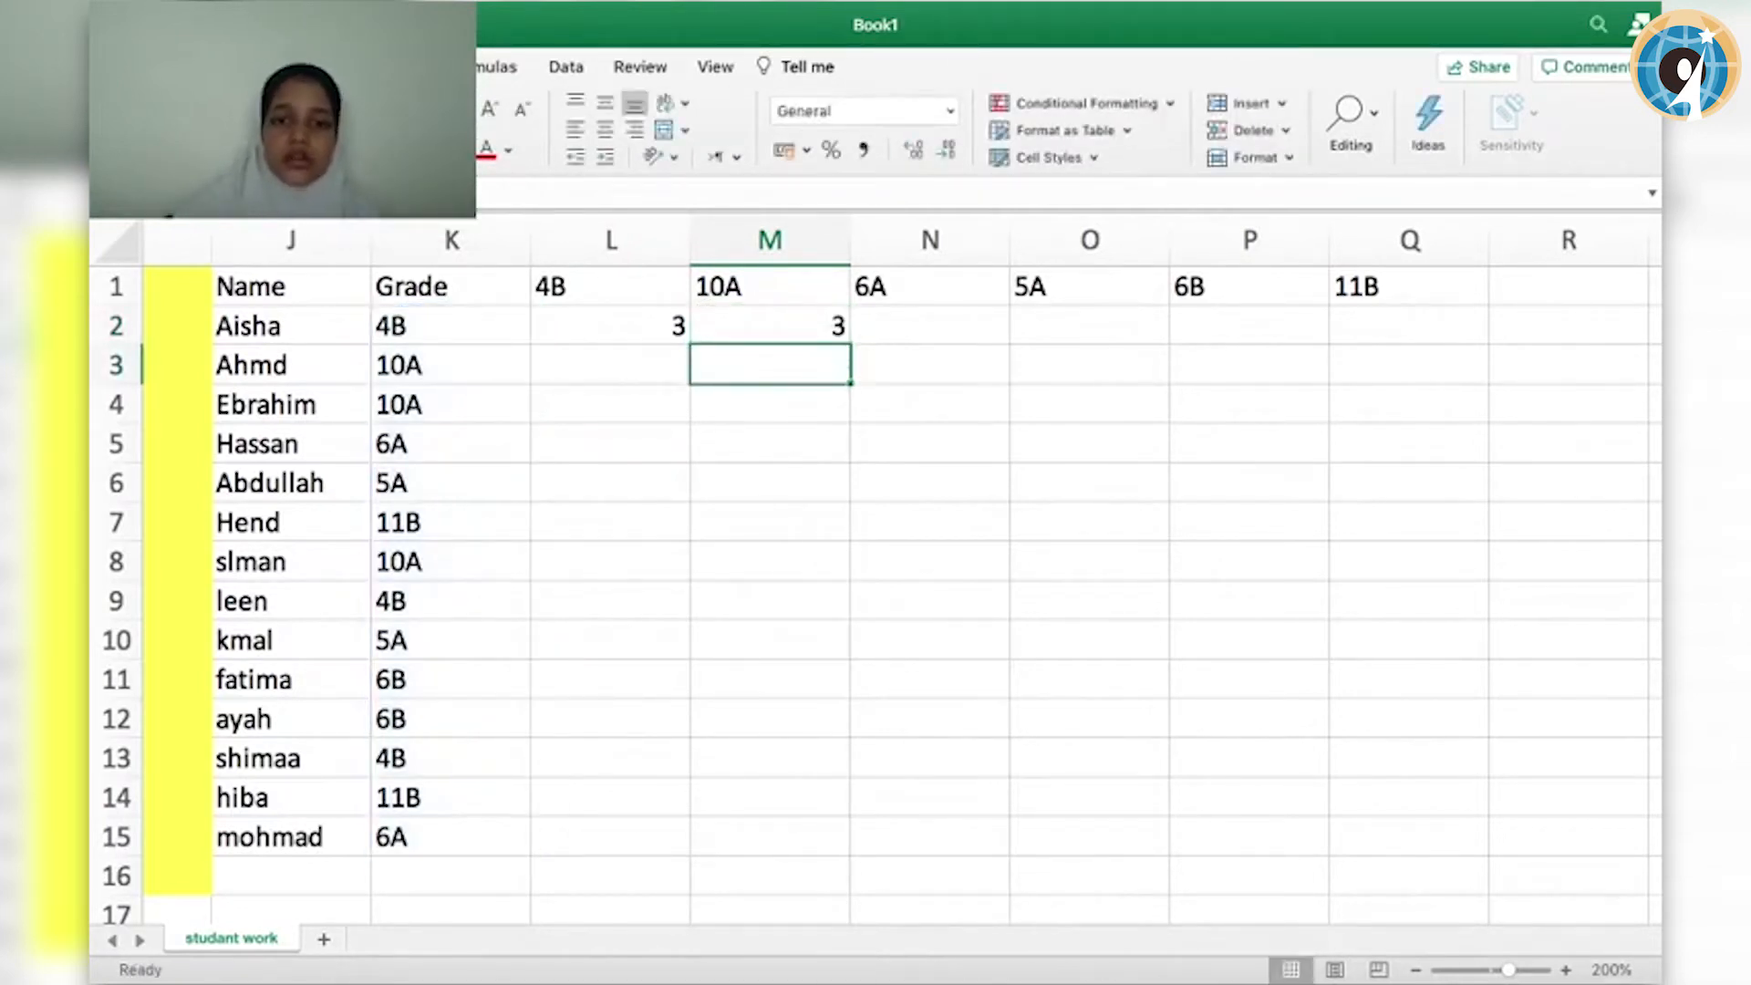
- Go through the Grade column from K3 down to K15 to check the 10A entries against the count
{"action": "left_click", "coordinate": [485, 356]}
{"action": "key", "text": "Down"}
{"action": "key", "text": "Down"}
{"action": "key", "text": "Down"}
{"action": "key", "text": "Down"}
{"action": "key", "text": "Down"}
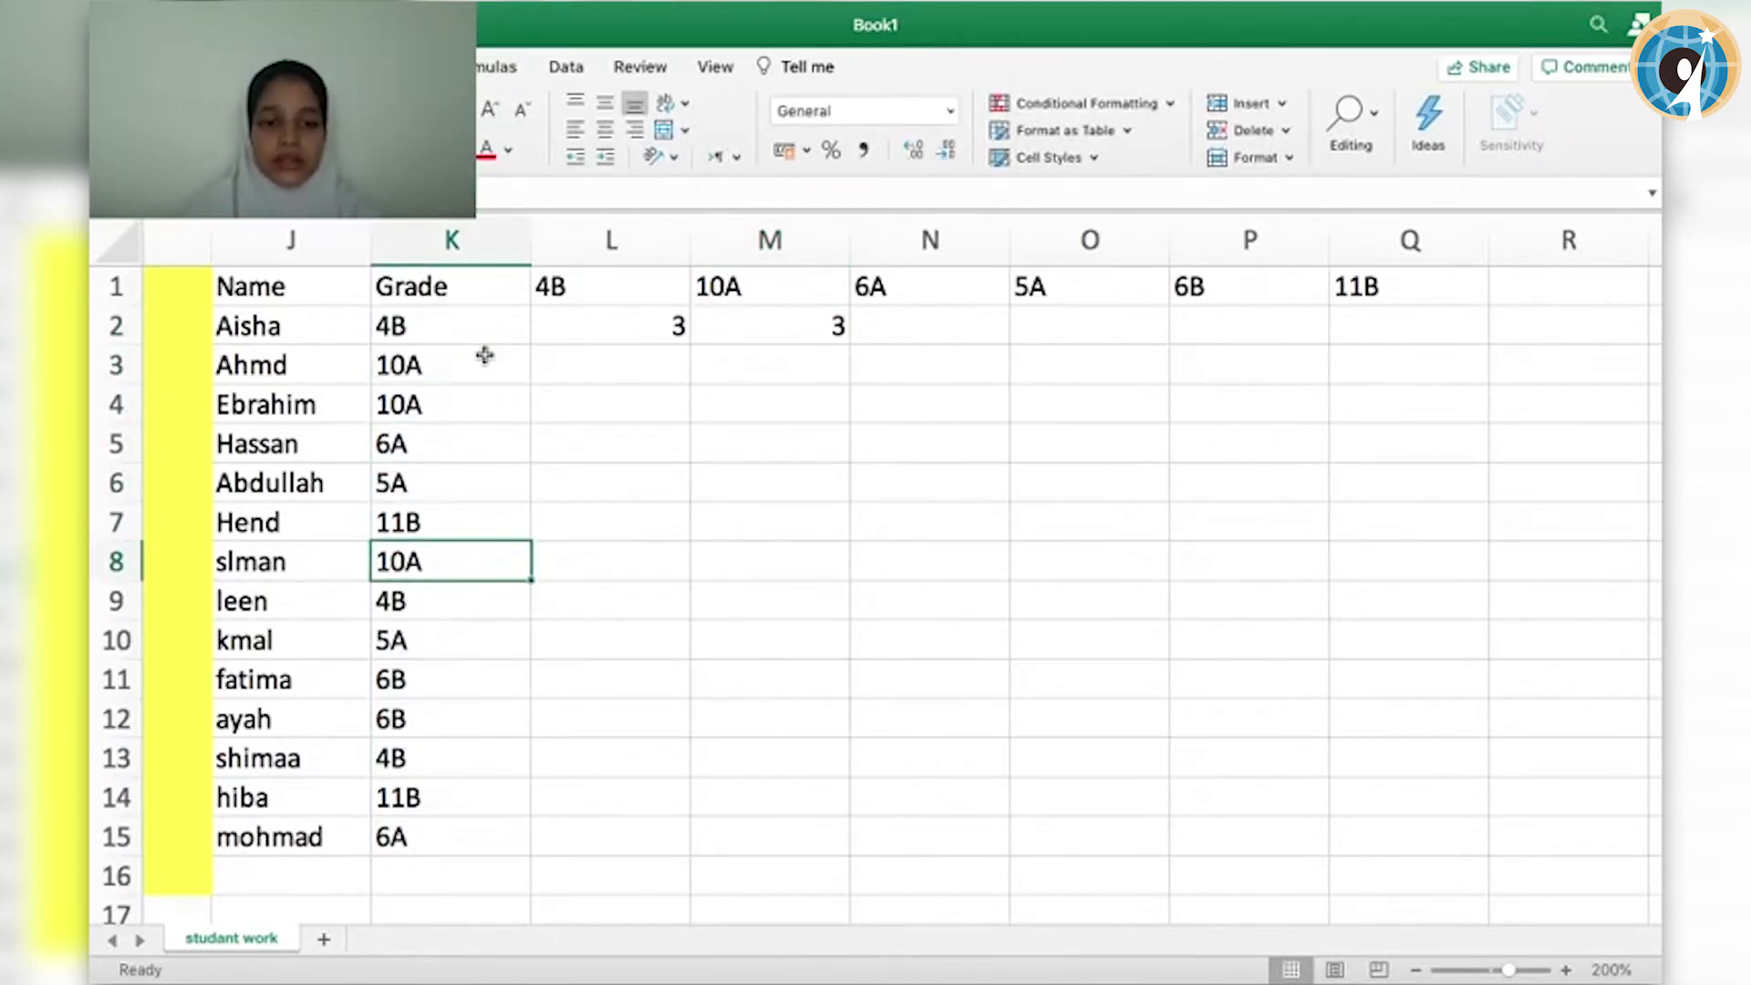
{"action": "key", "text": "Down"}
{"action": "key", "text": "Down"}
{"action": "key", "text": "Down"}
{"action": "key", "text": "Down"}
{"action": "key", "text": "Down"}
{"action": "key", "text": "Down"}
{"action": "key", "text": "Down"}
- Start a COUNTIF formula in N2, under the 6A heading
{"action": "key", "text": "Right"}
{"action": "key", "text": "Right"}
{"action": "key", "text": "Right"}
{"action": "key", "text": "Up"}
{"action": "key", "text": "Up"}
{"action": "key", "text": "Up"}
{"action": "key", "text": "Up"}
{"action": "key", "text": "Up"}
{"action": "key", "text": "Up"}
{"action": "key", "text": "Up"}
{"action": "key", "text": "Up"}
{"action": "key", "text": "Up"}
{"action": "key", "text": "Up"}
{"action": "key", "text": "Up"}
{"action": "key", "text": "Up"}
{"action": "key", "text": "Up"}
{"action": "type", "text": "="}
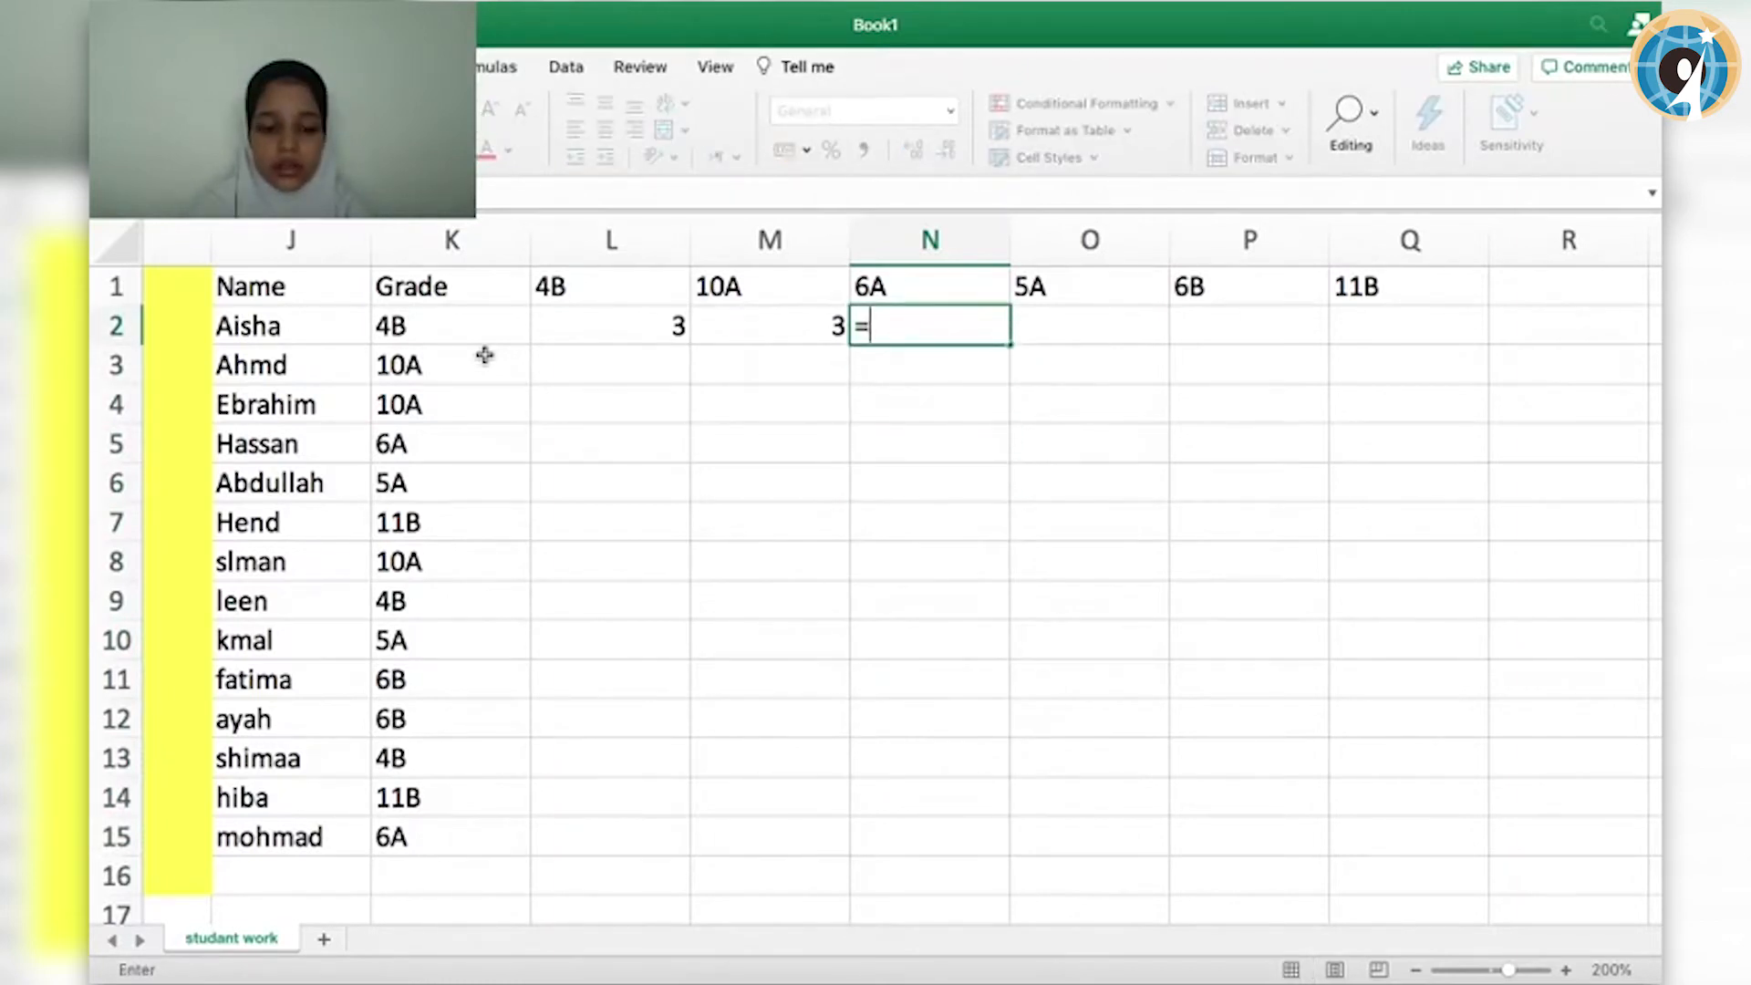
{"action": "type", "text": "co"}
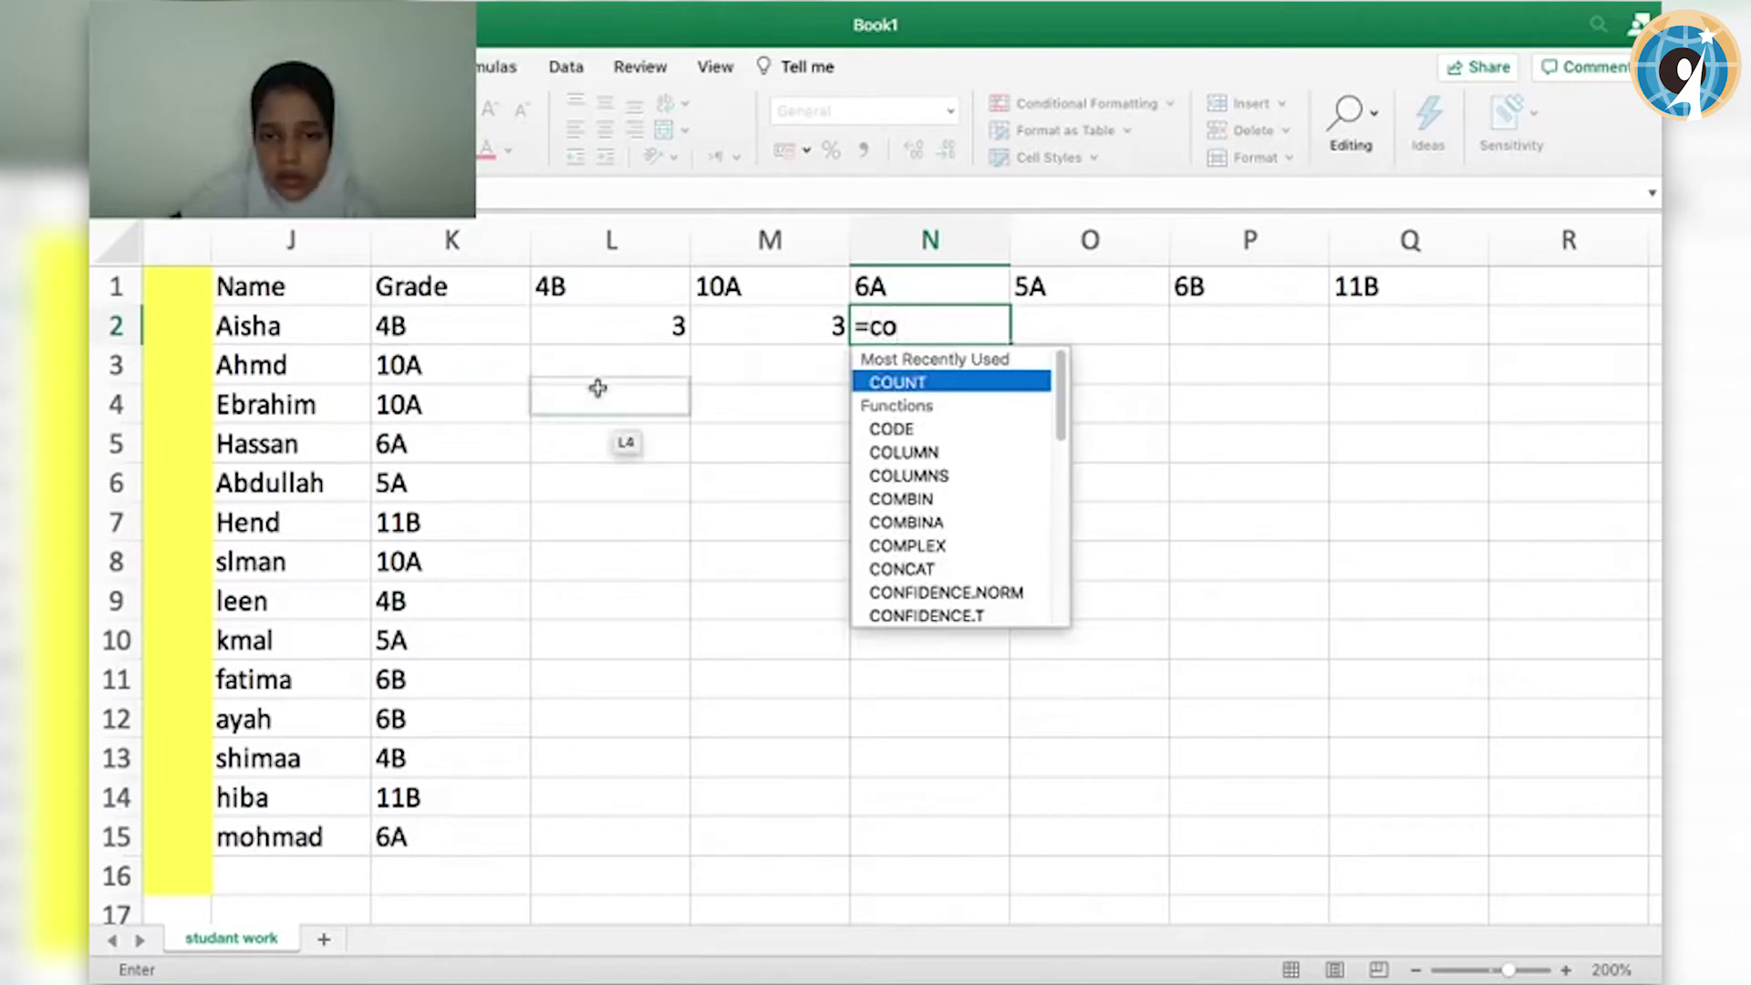
{"action": "double_click", "coordinate": [898, 383]}
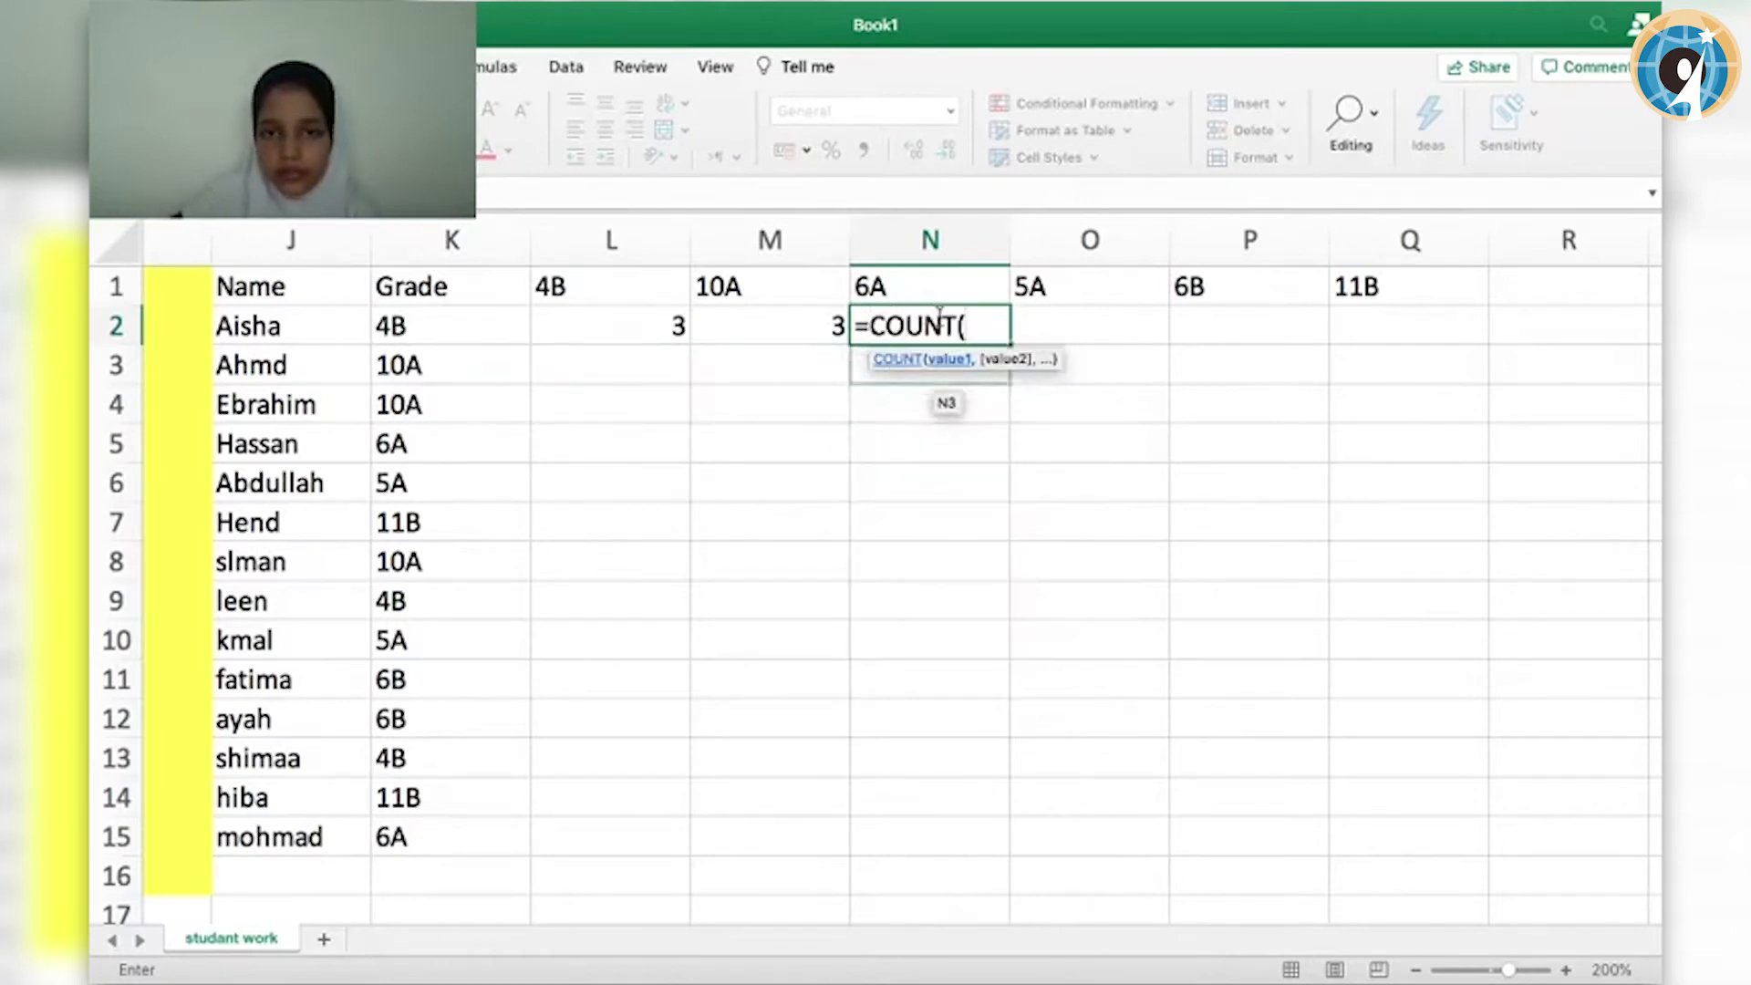
{"action": "left_click", "coordinate": [957, 325]}
{"action": "type", "text": "if"}
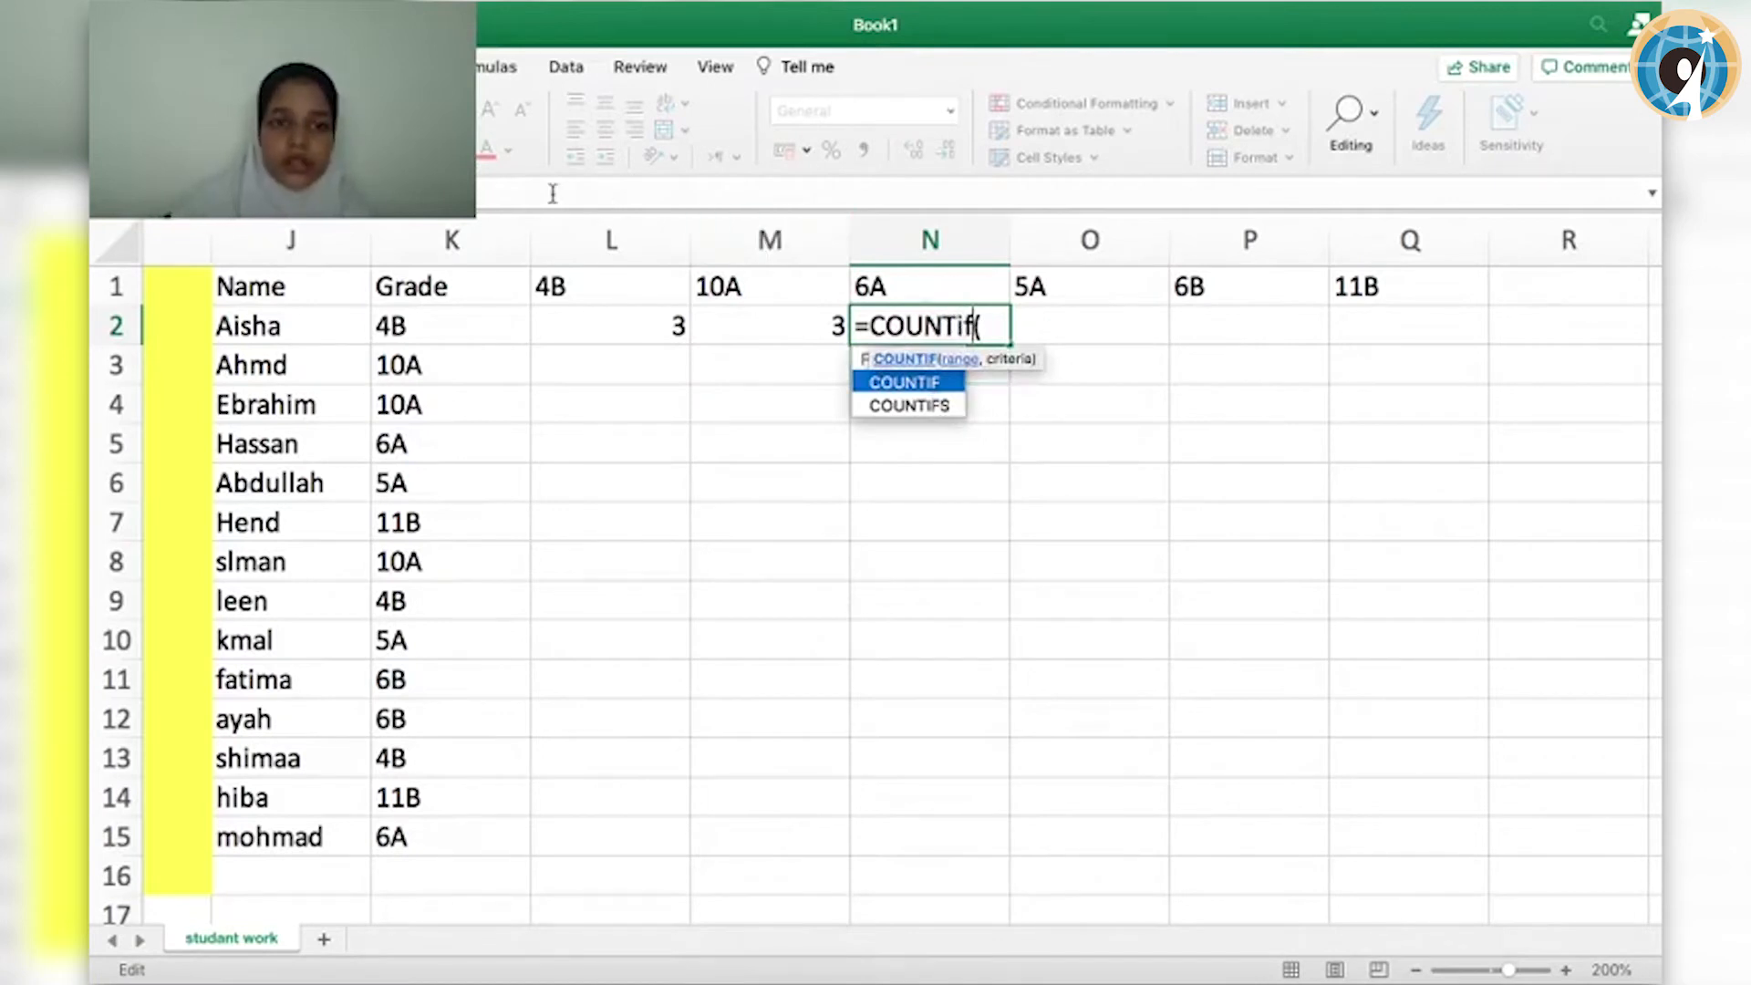
{"action": "double_click", "coordinate": [871, 377]}
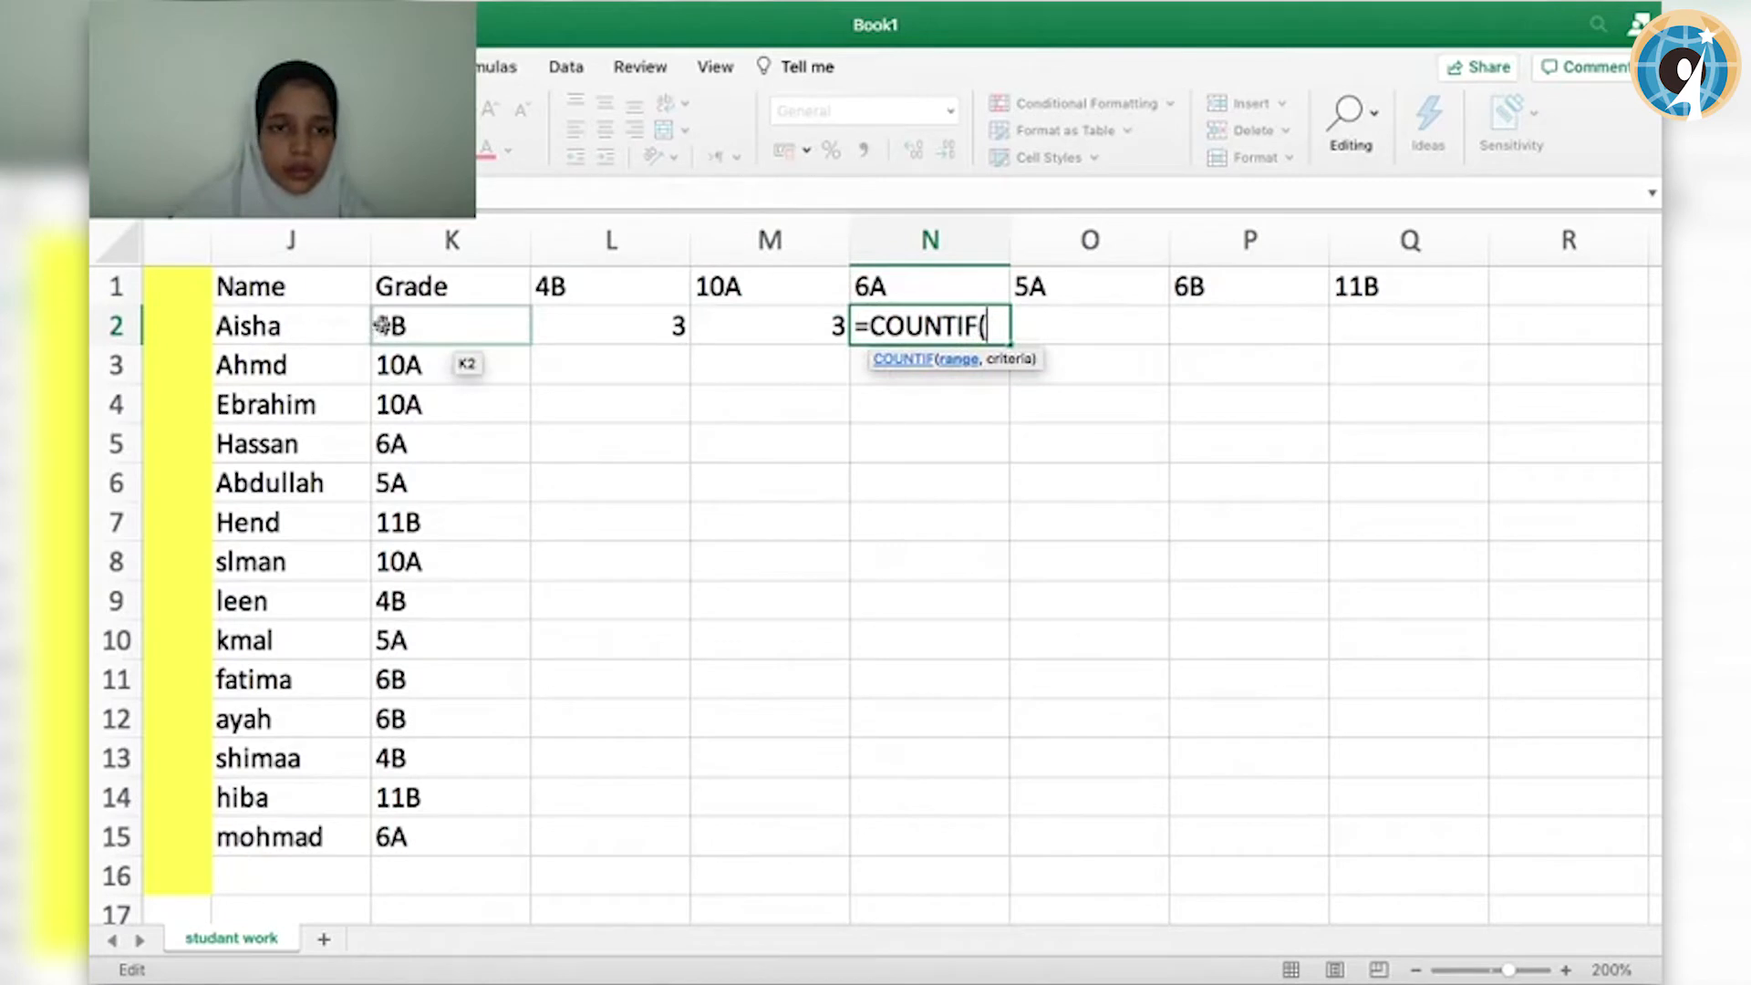
- Set the range of the COUNTIF formula in N2 to the grades in K2:K15
{"action": "left_click", "coordinate": [439, 338]}
{"action": "left_click_drag", "start_coordinate": [438, 338], "coordinate": [443, 854]}
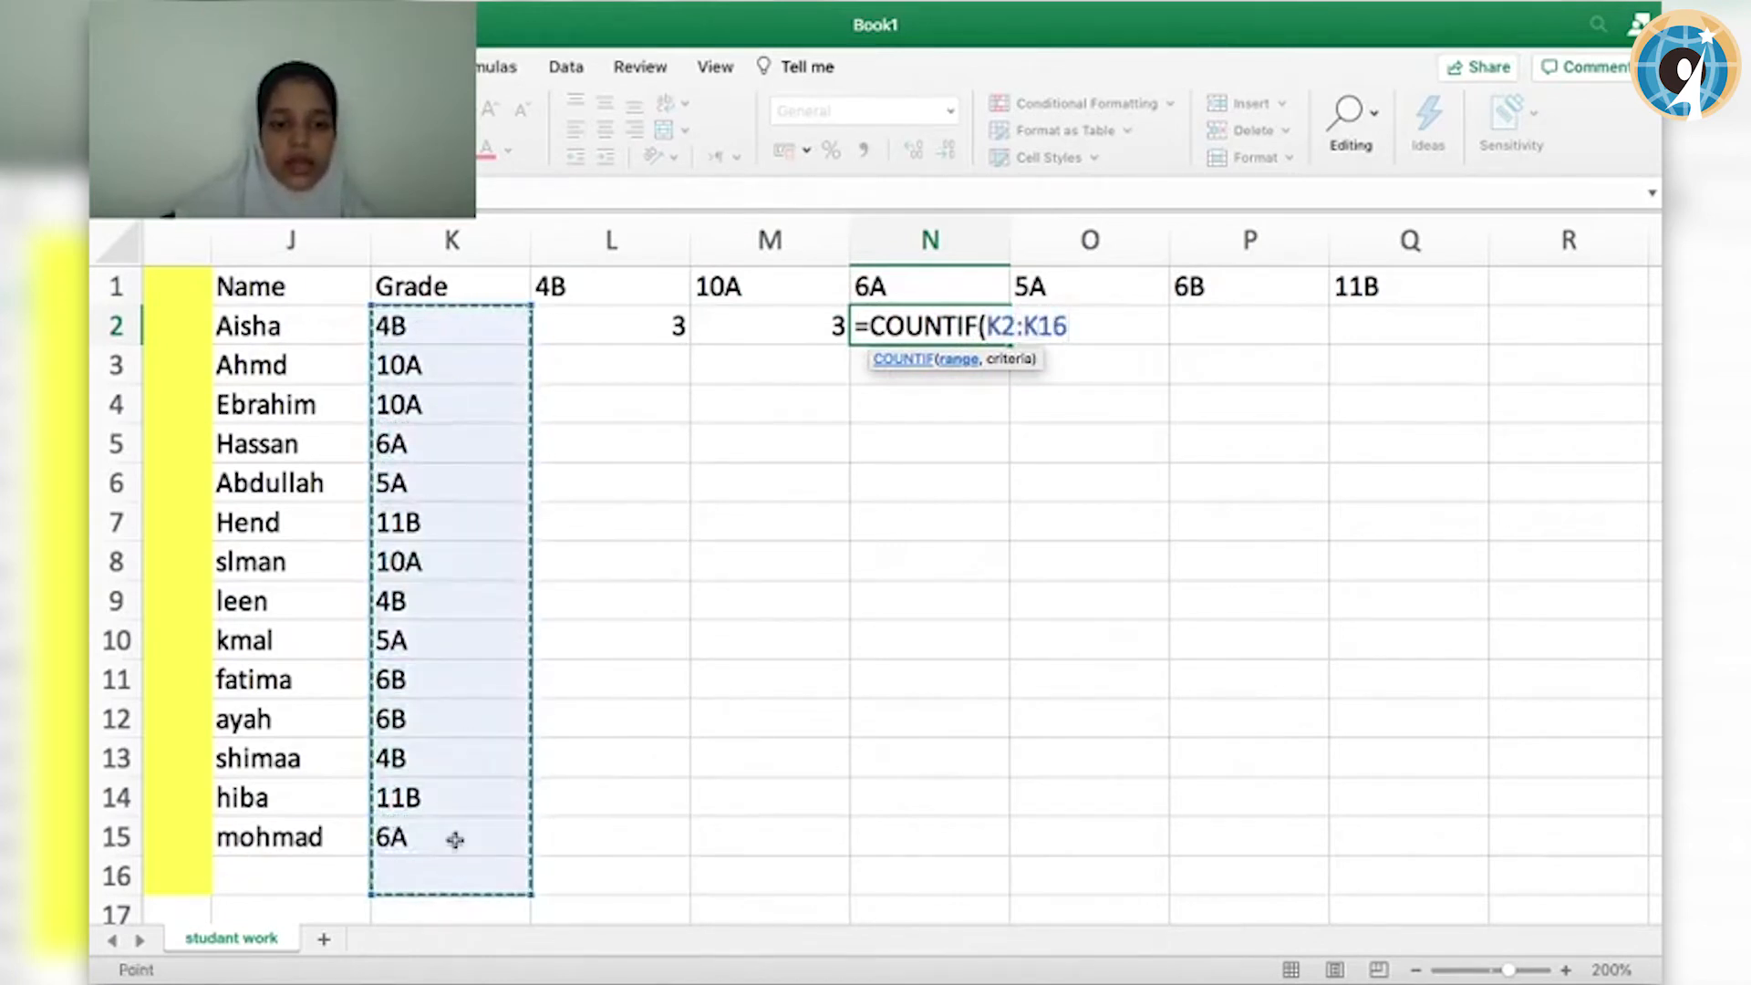
{"action": "key", "text": "BackSpace"}
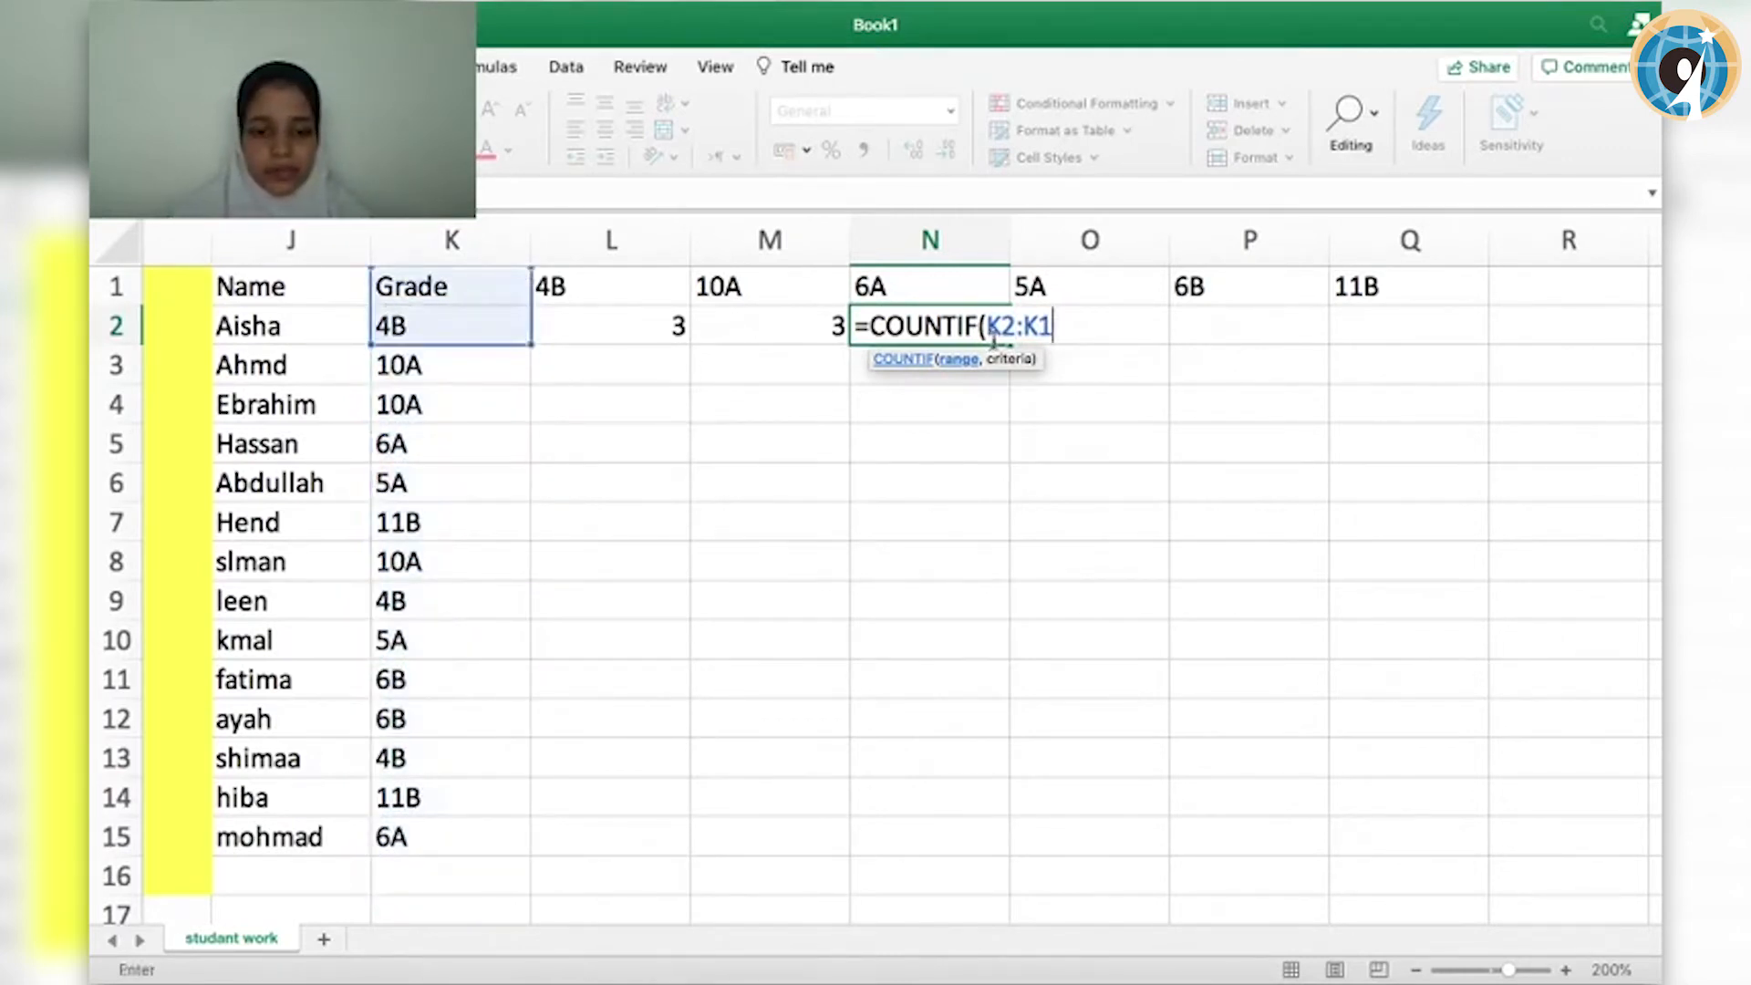
{"action": "type", "text": "5"}
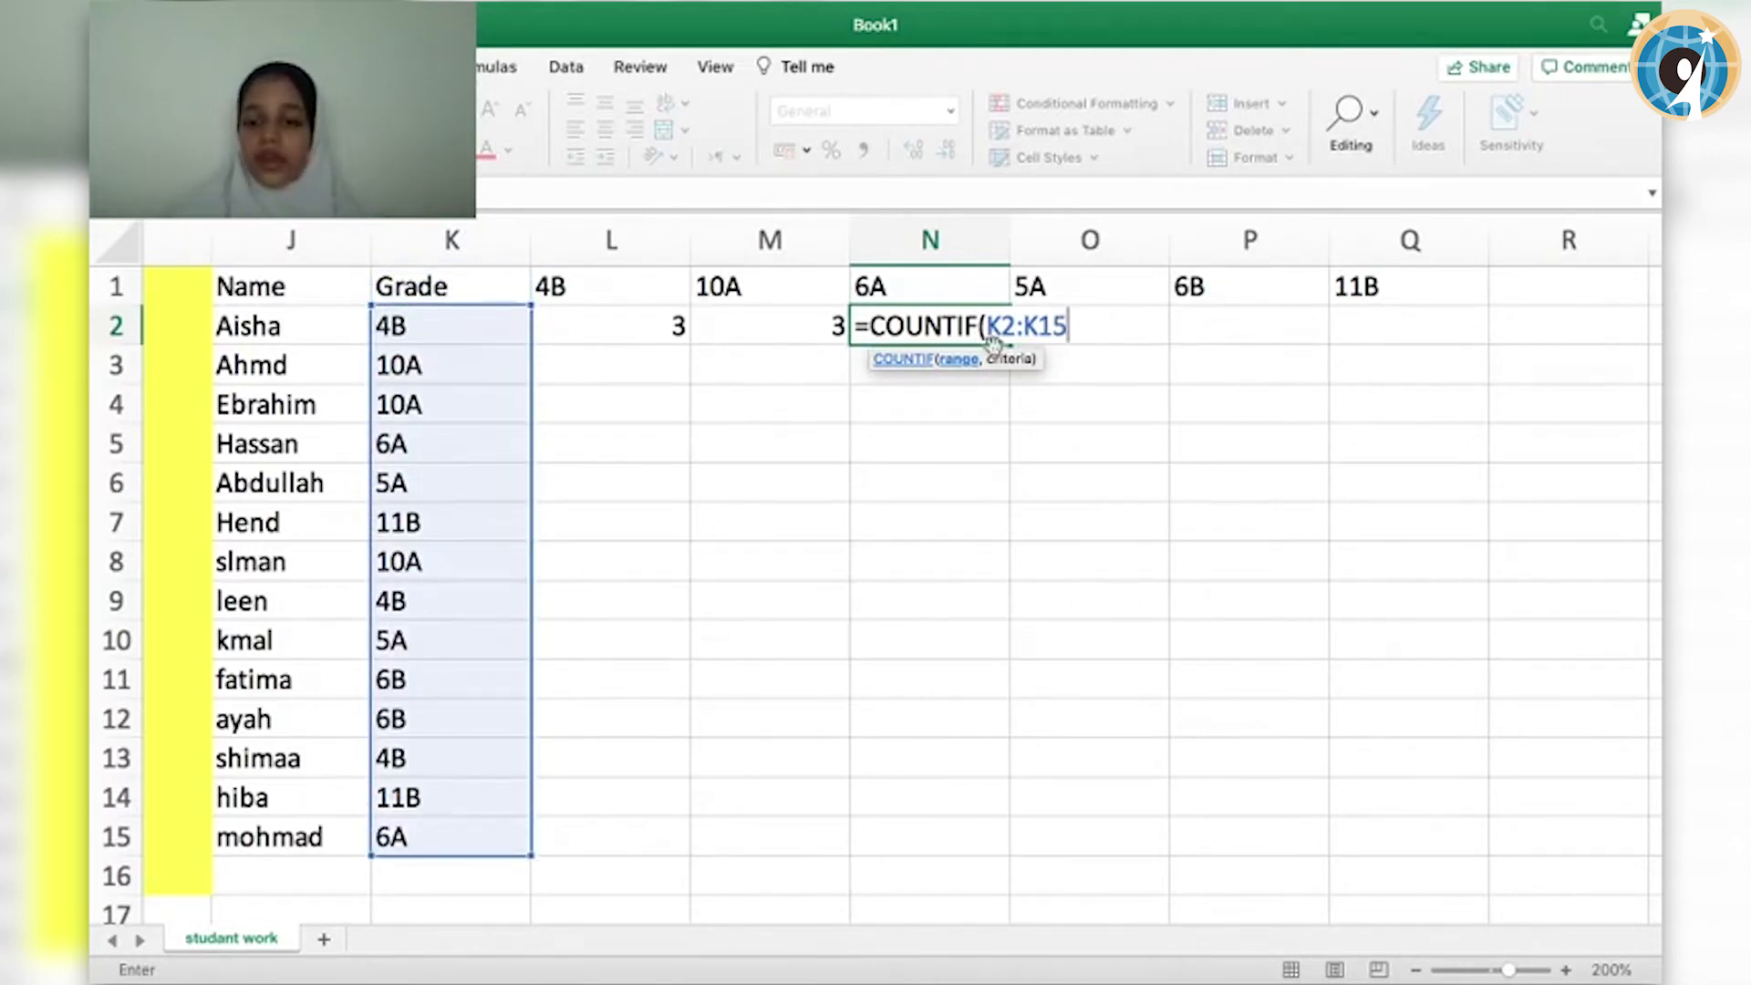
- Complete the N2 formula with the criterion "6A", and check the 6A entries in K5 and K15
{"action": "type", "text": ","}
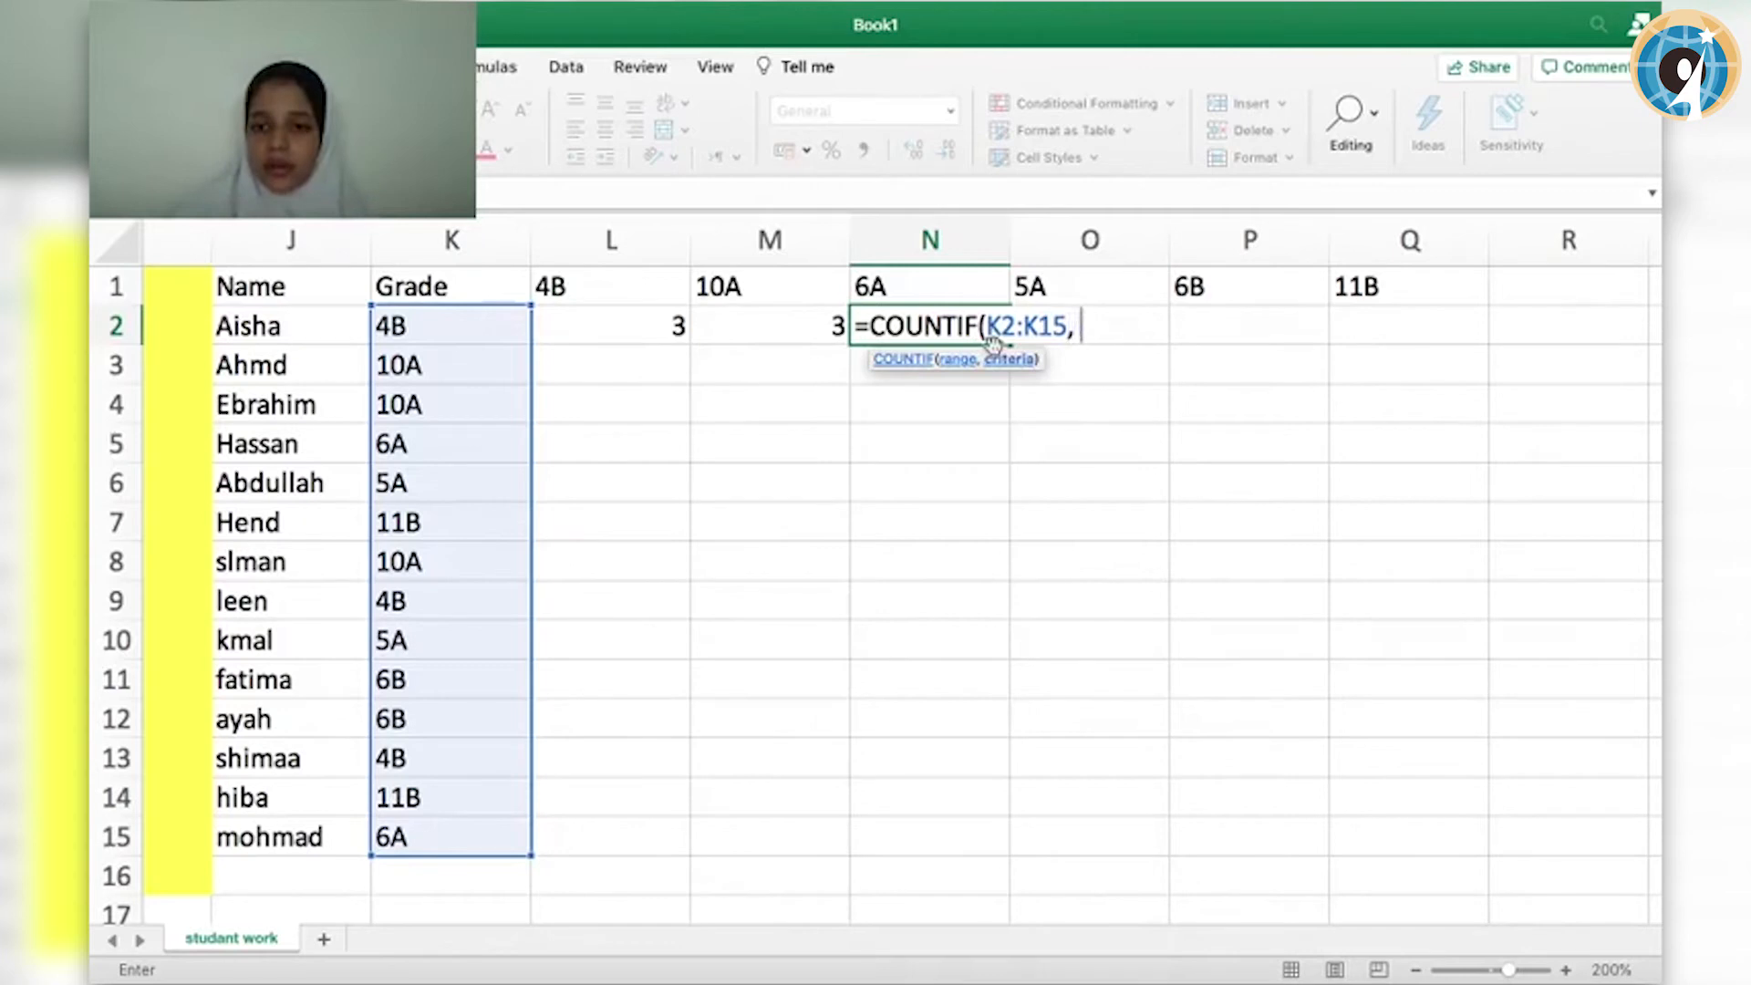
{"action": "type", "text": " \""}
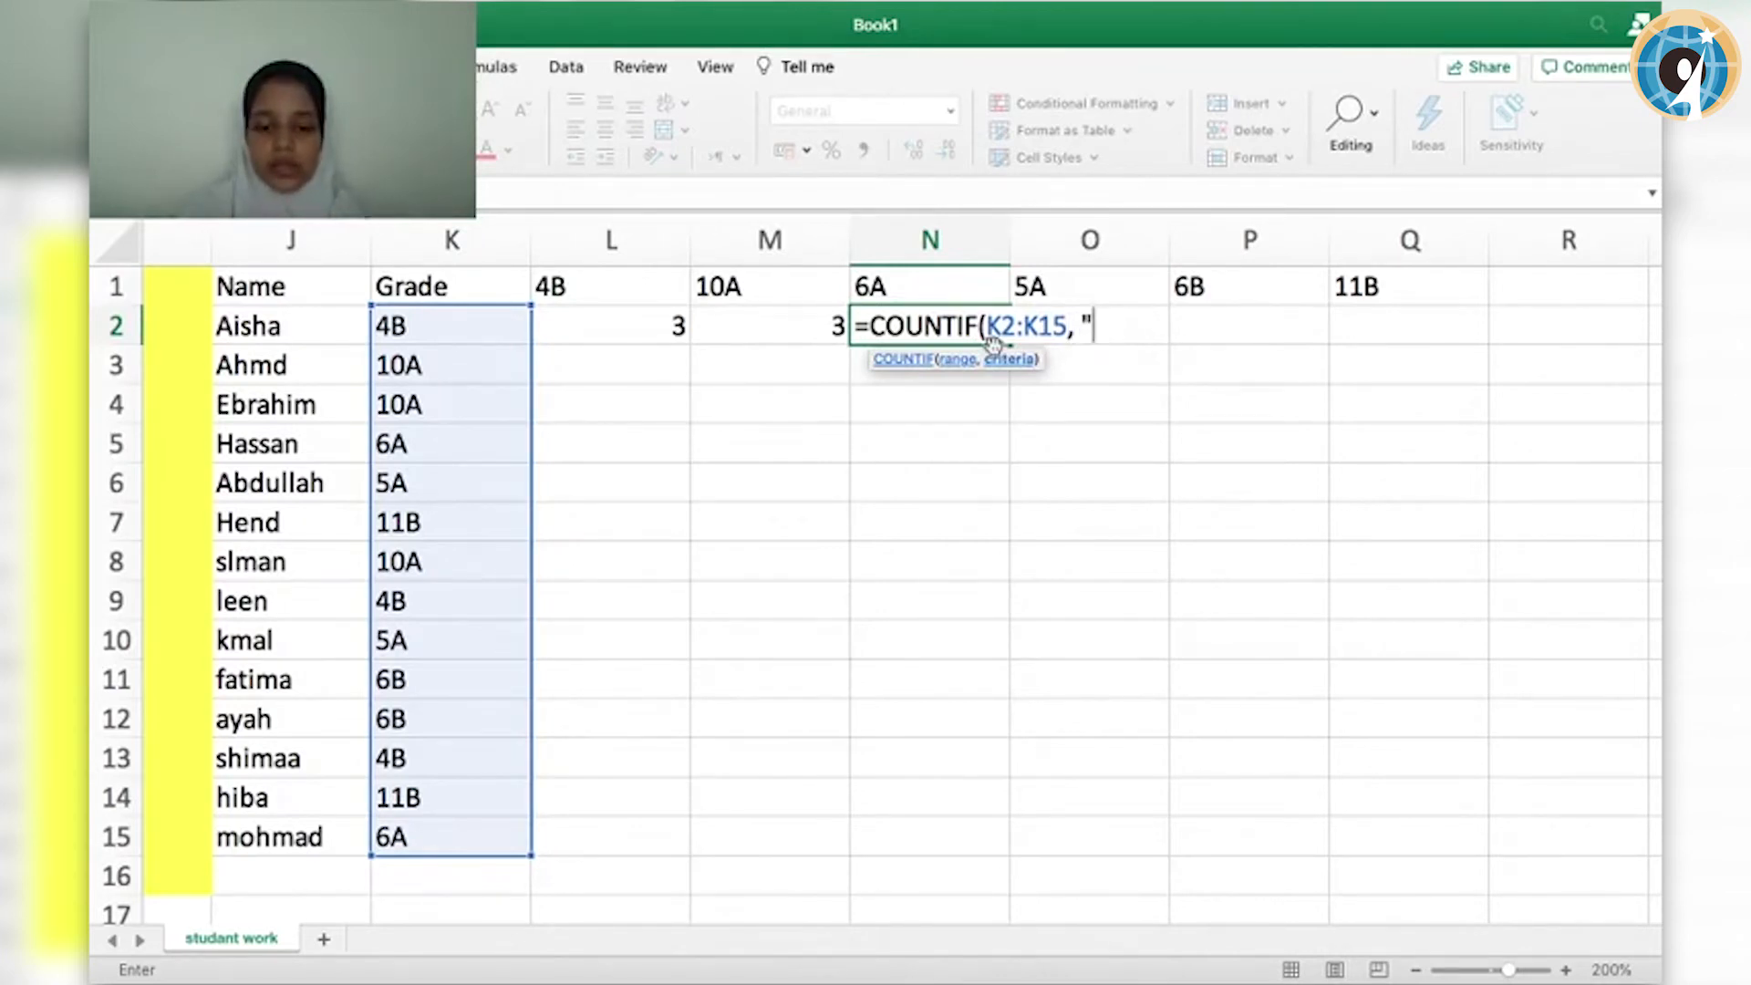
{"action": "type", "text": "6"}
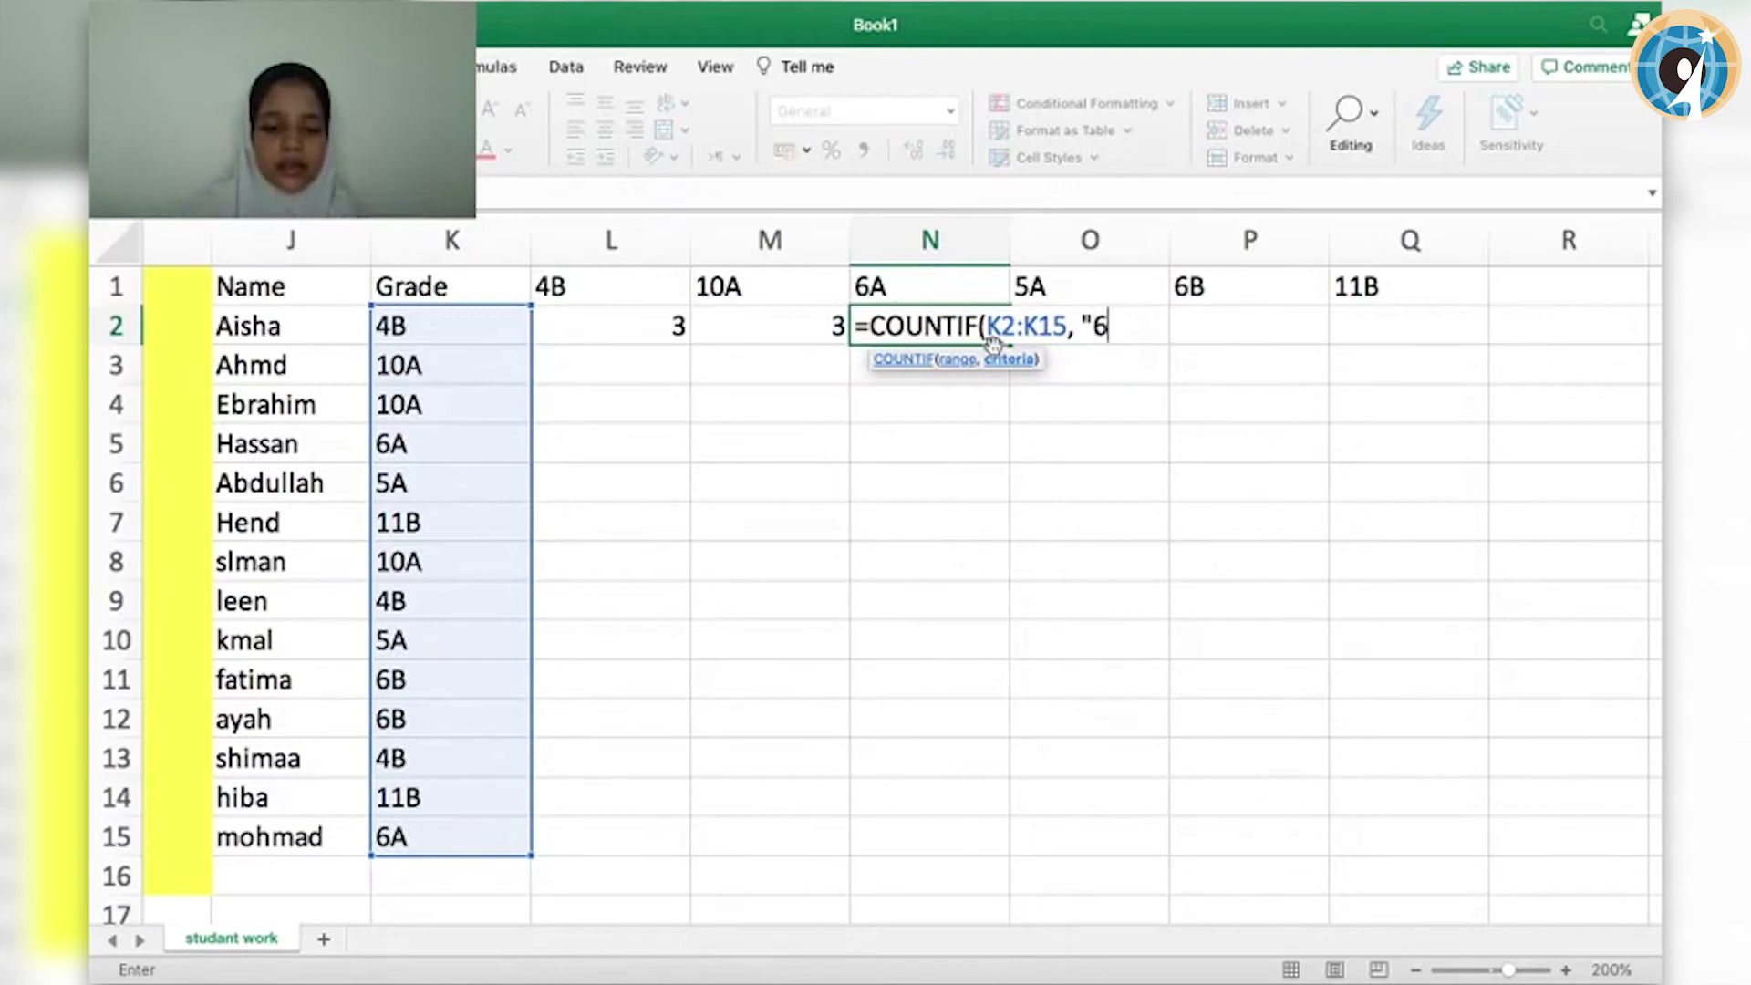
{"action": "type", "text": "A"}
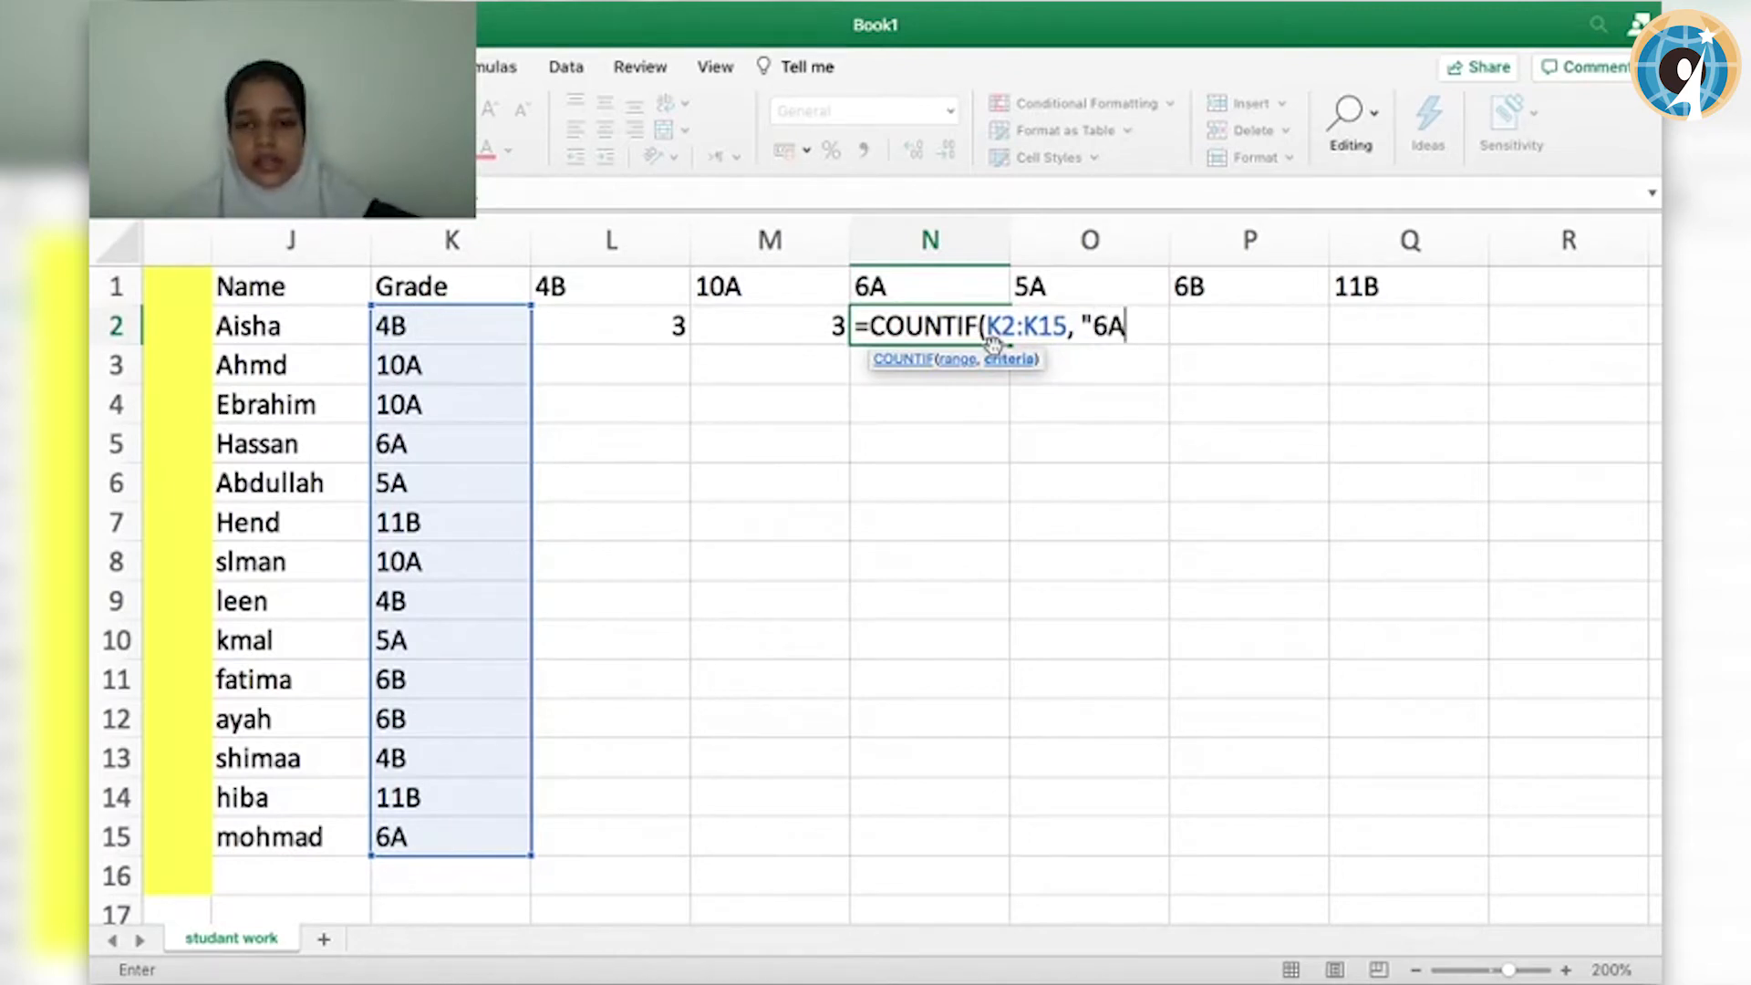
{"action": "type", "text": "\""}
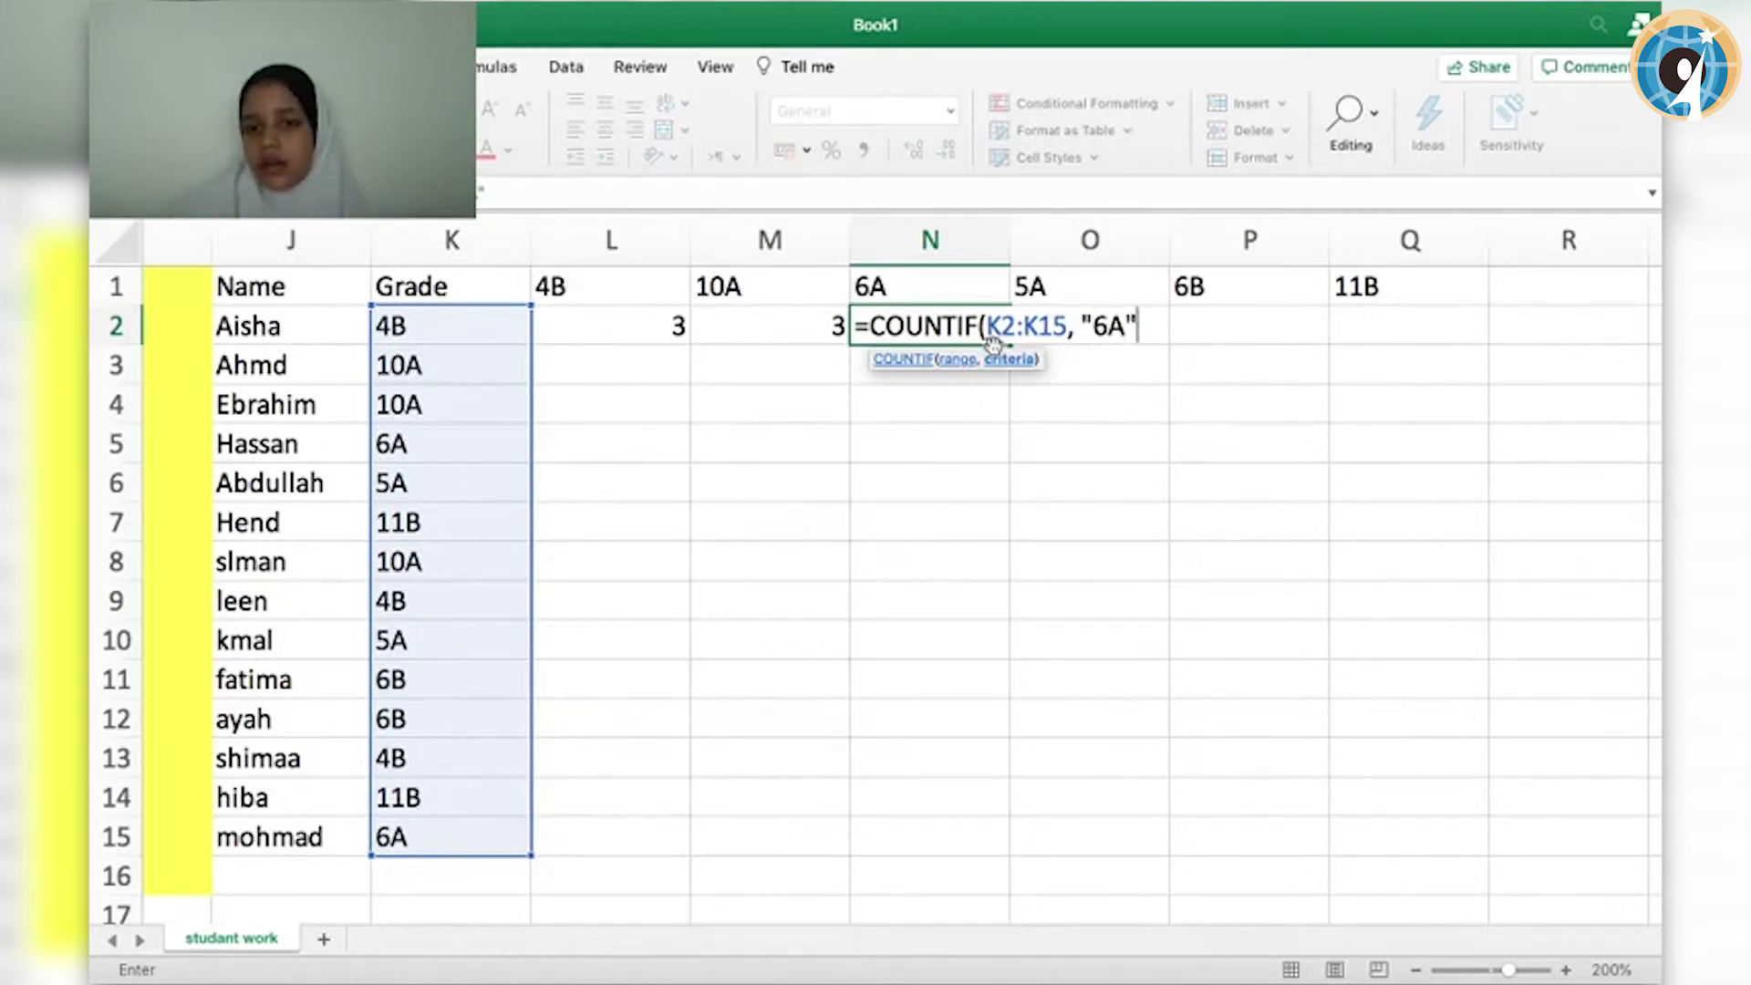
{"action": "type", "text": ")"}
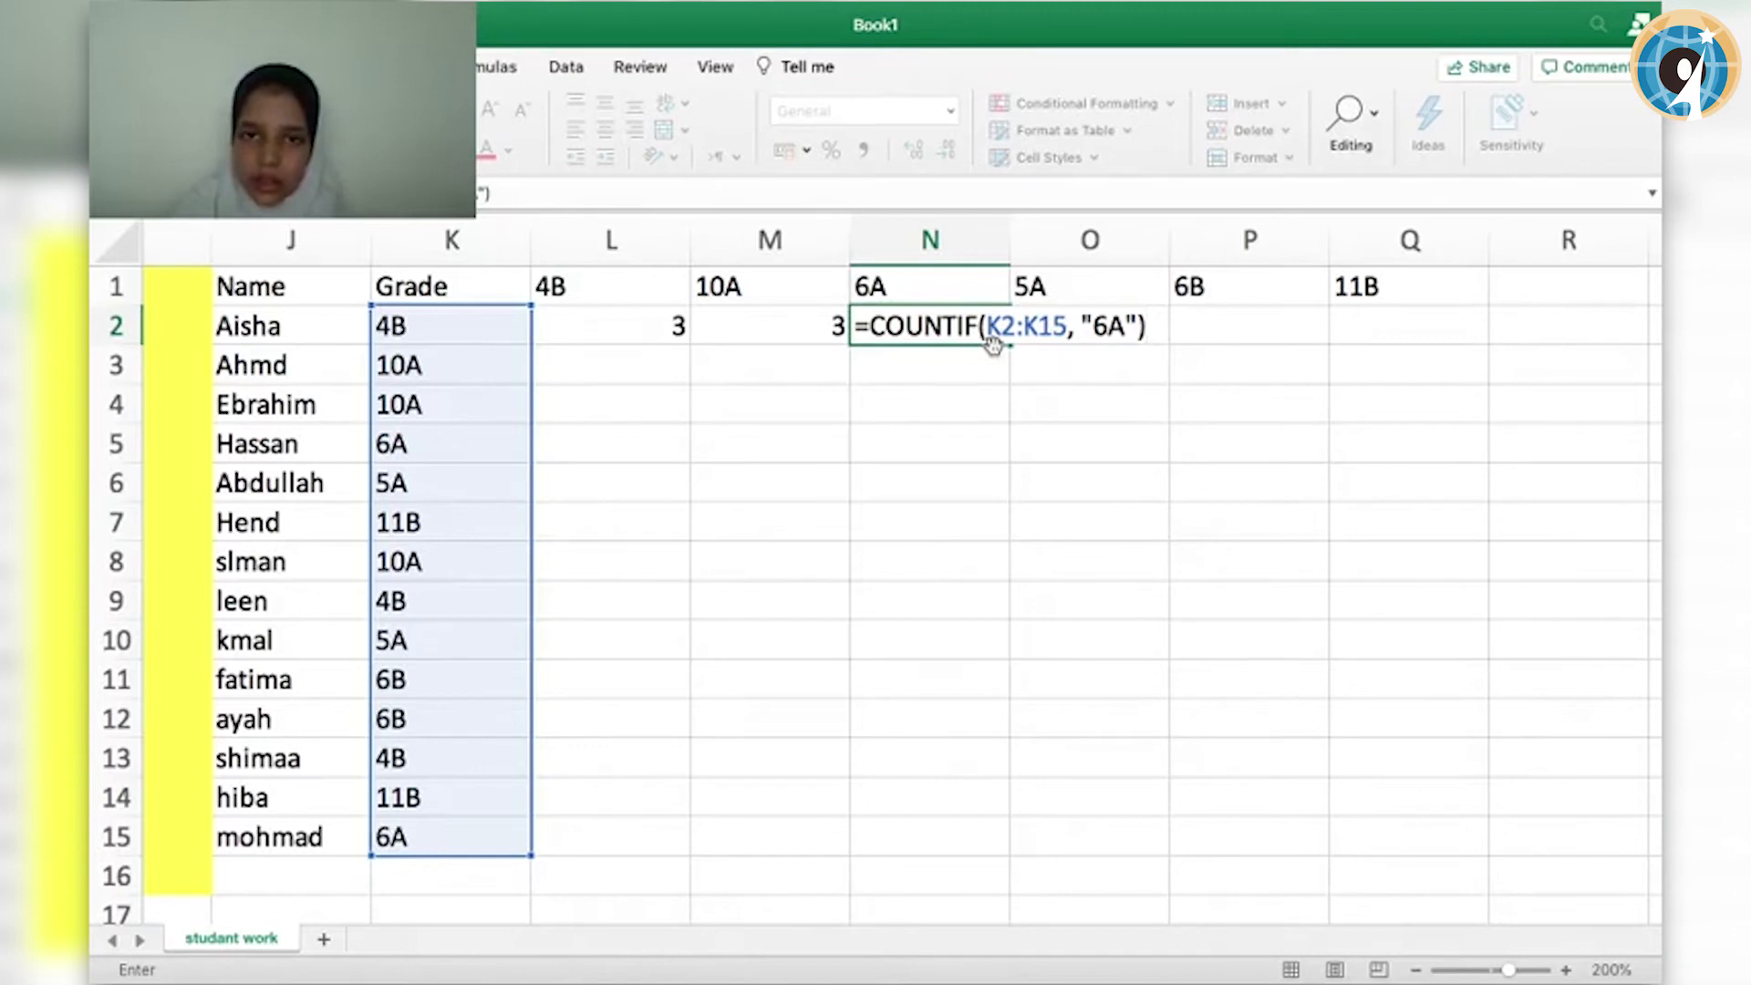
{"action": "key", "text": "Return"}
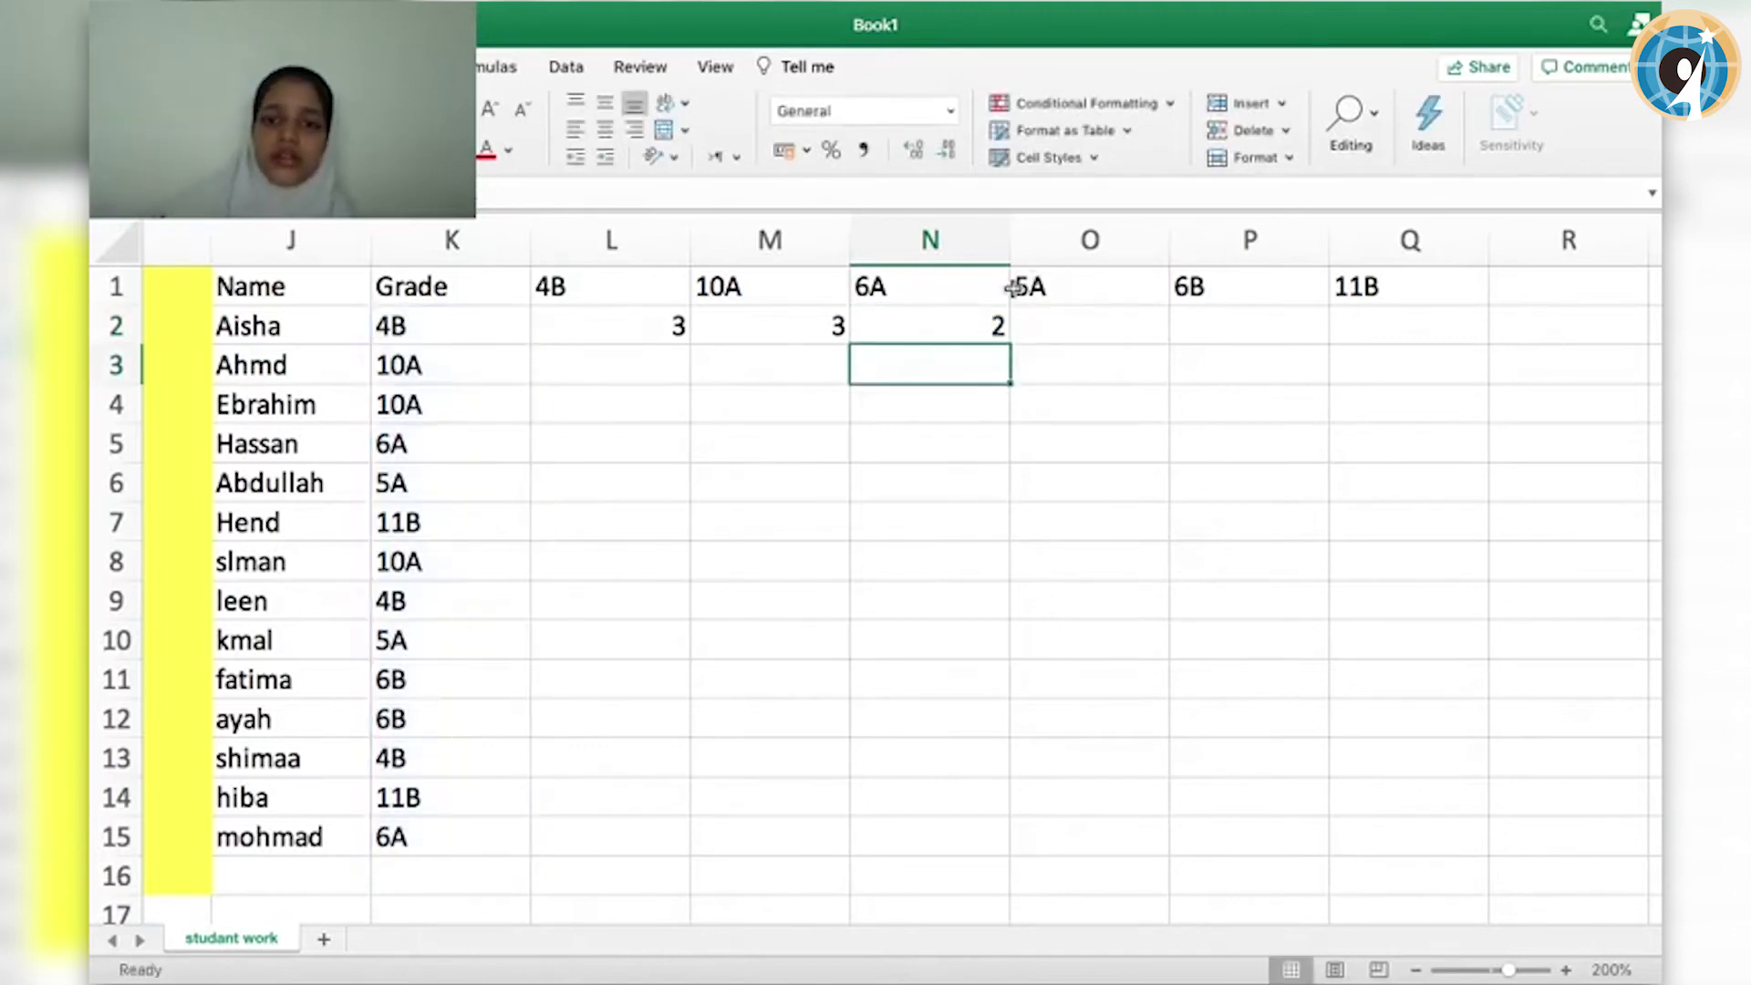
{"action": "left_click", "coordinate": [442, 442]}
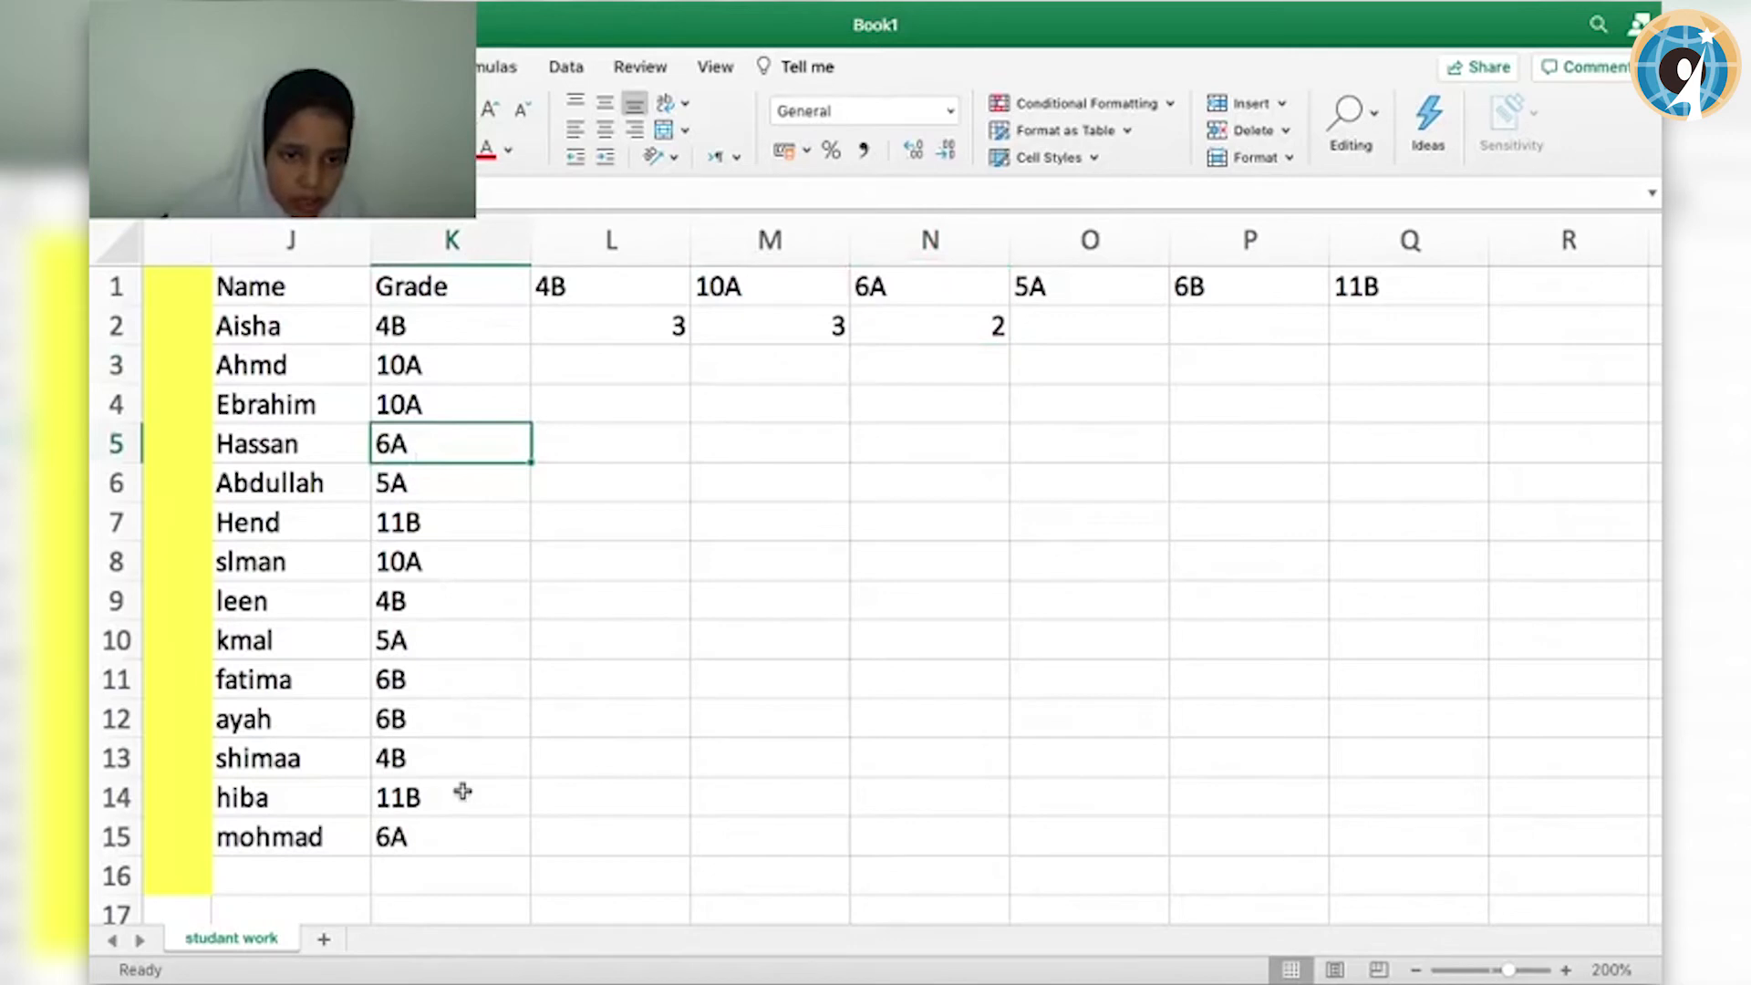
{"action": "left_click", "coordinate": [463, 838]}
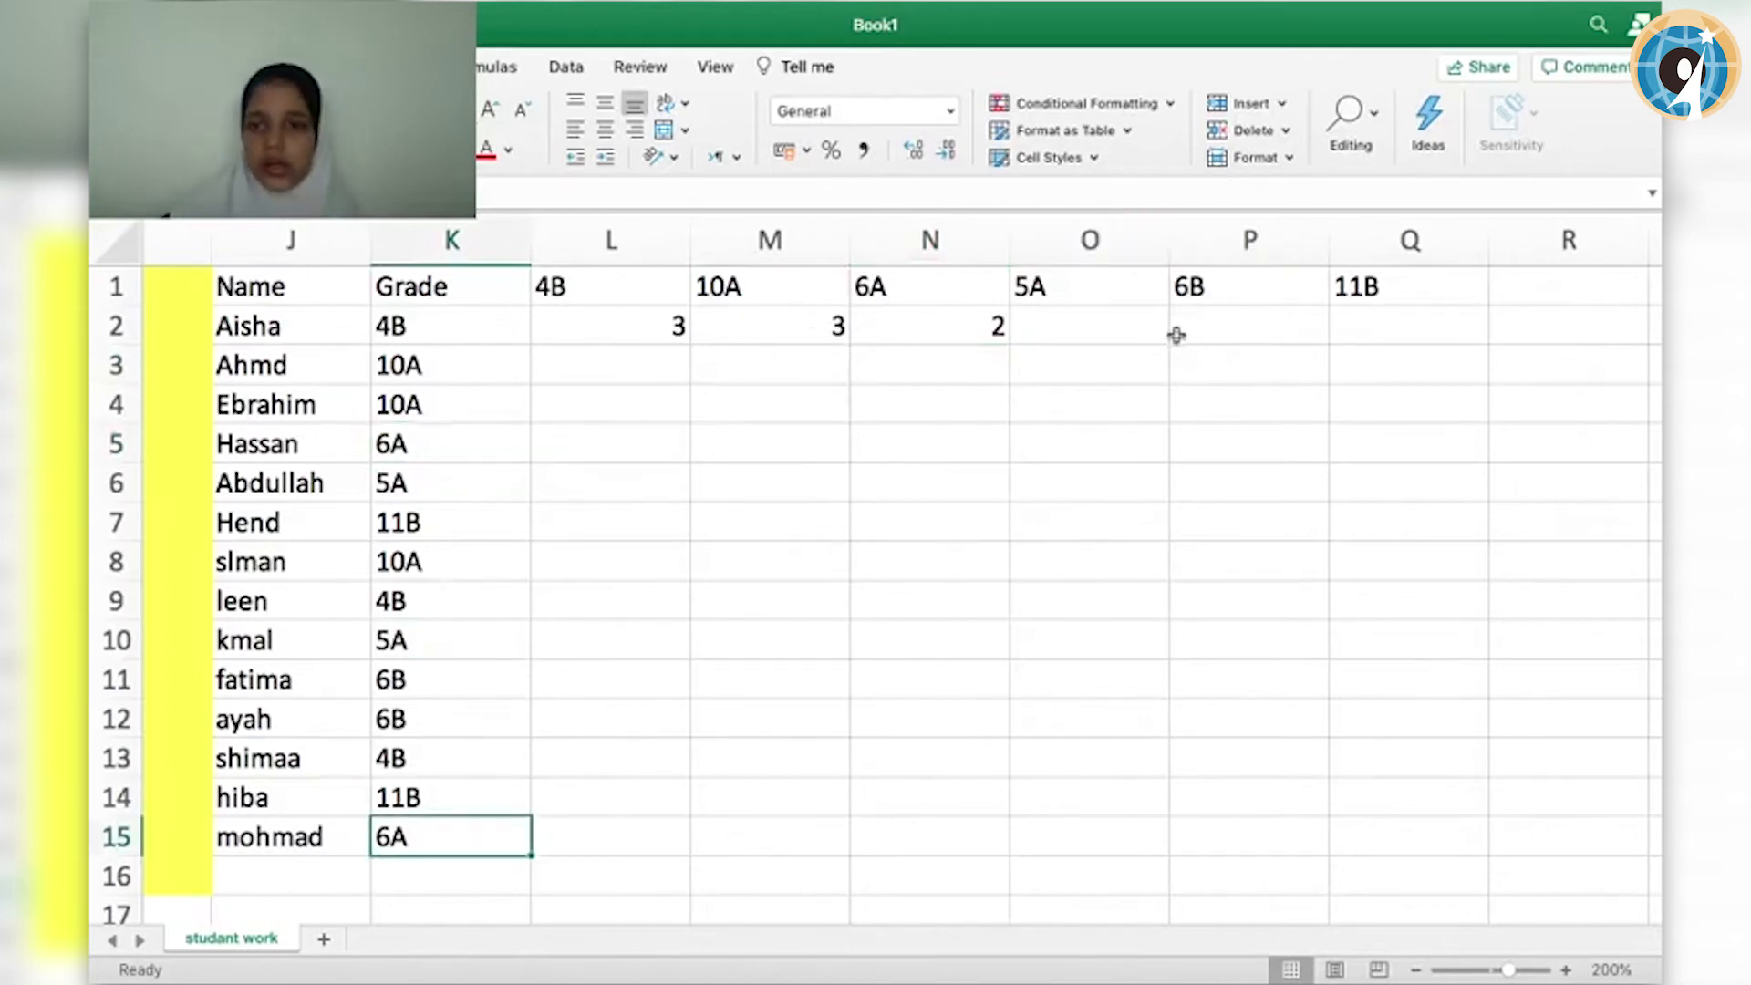
- Paste the copied COUNTIF formula into P2 and change its criterion to "6B"
{"action": "left_click", "coordinate": [1207, 323]}
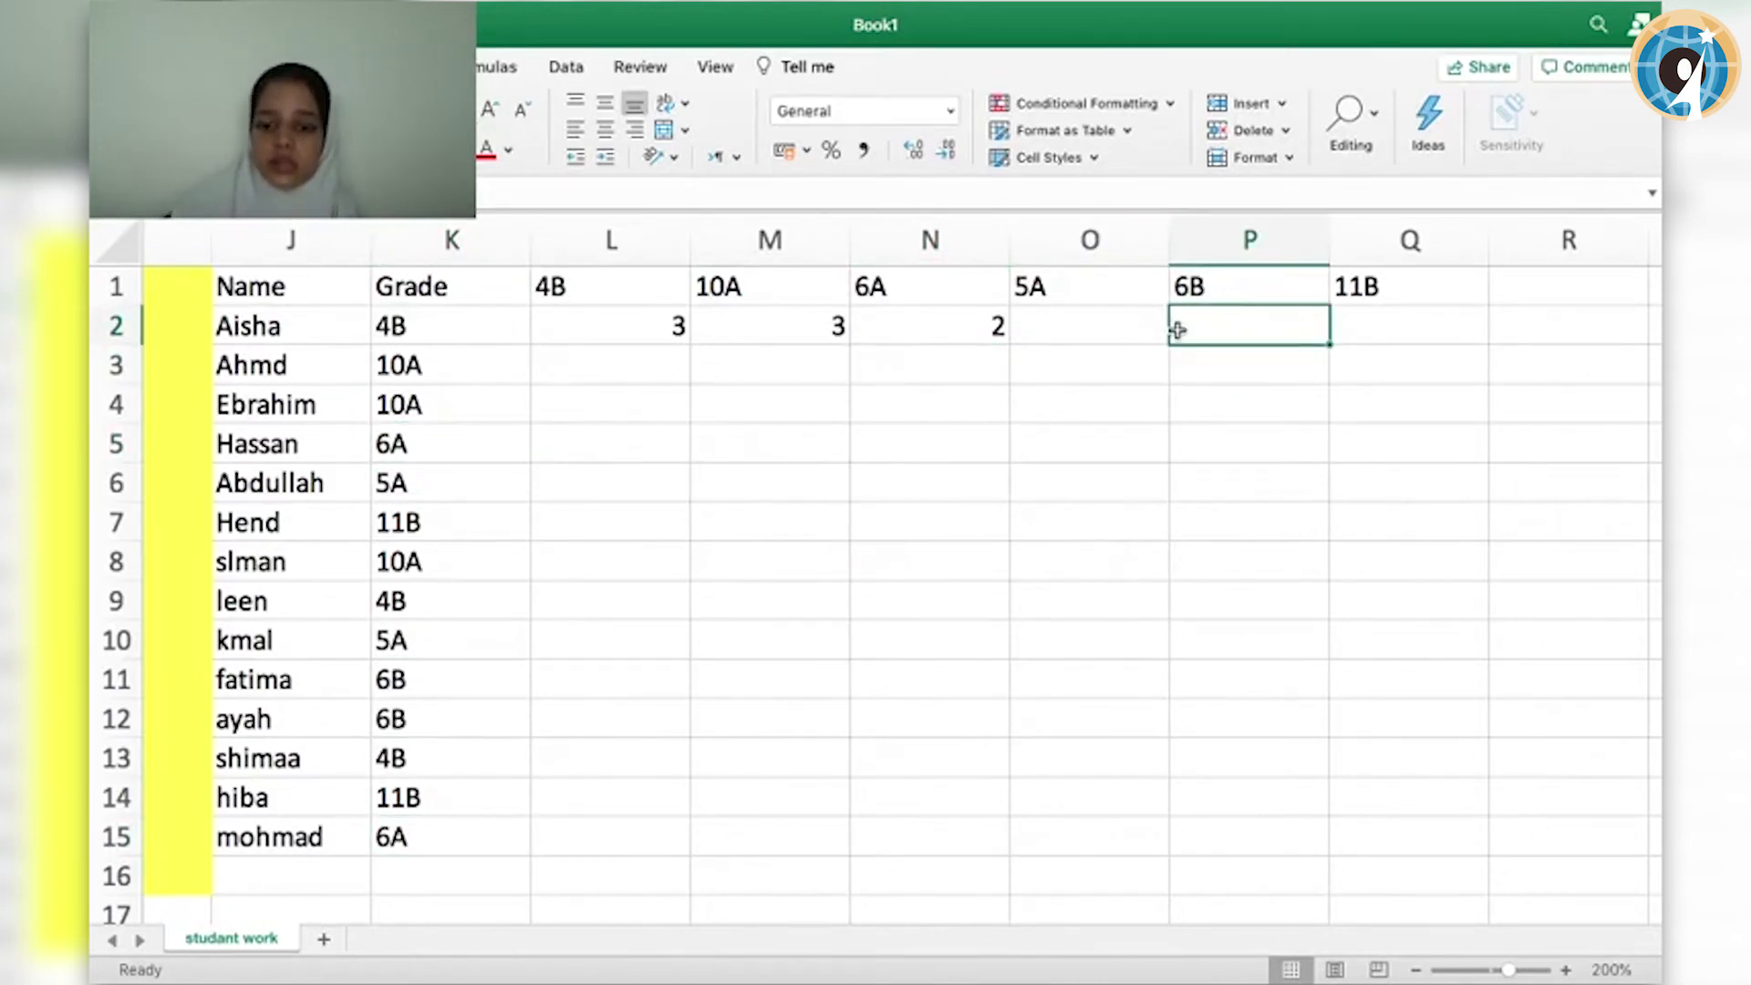
{"action": "key", "text": "super+v"}
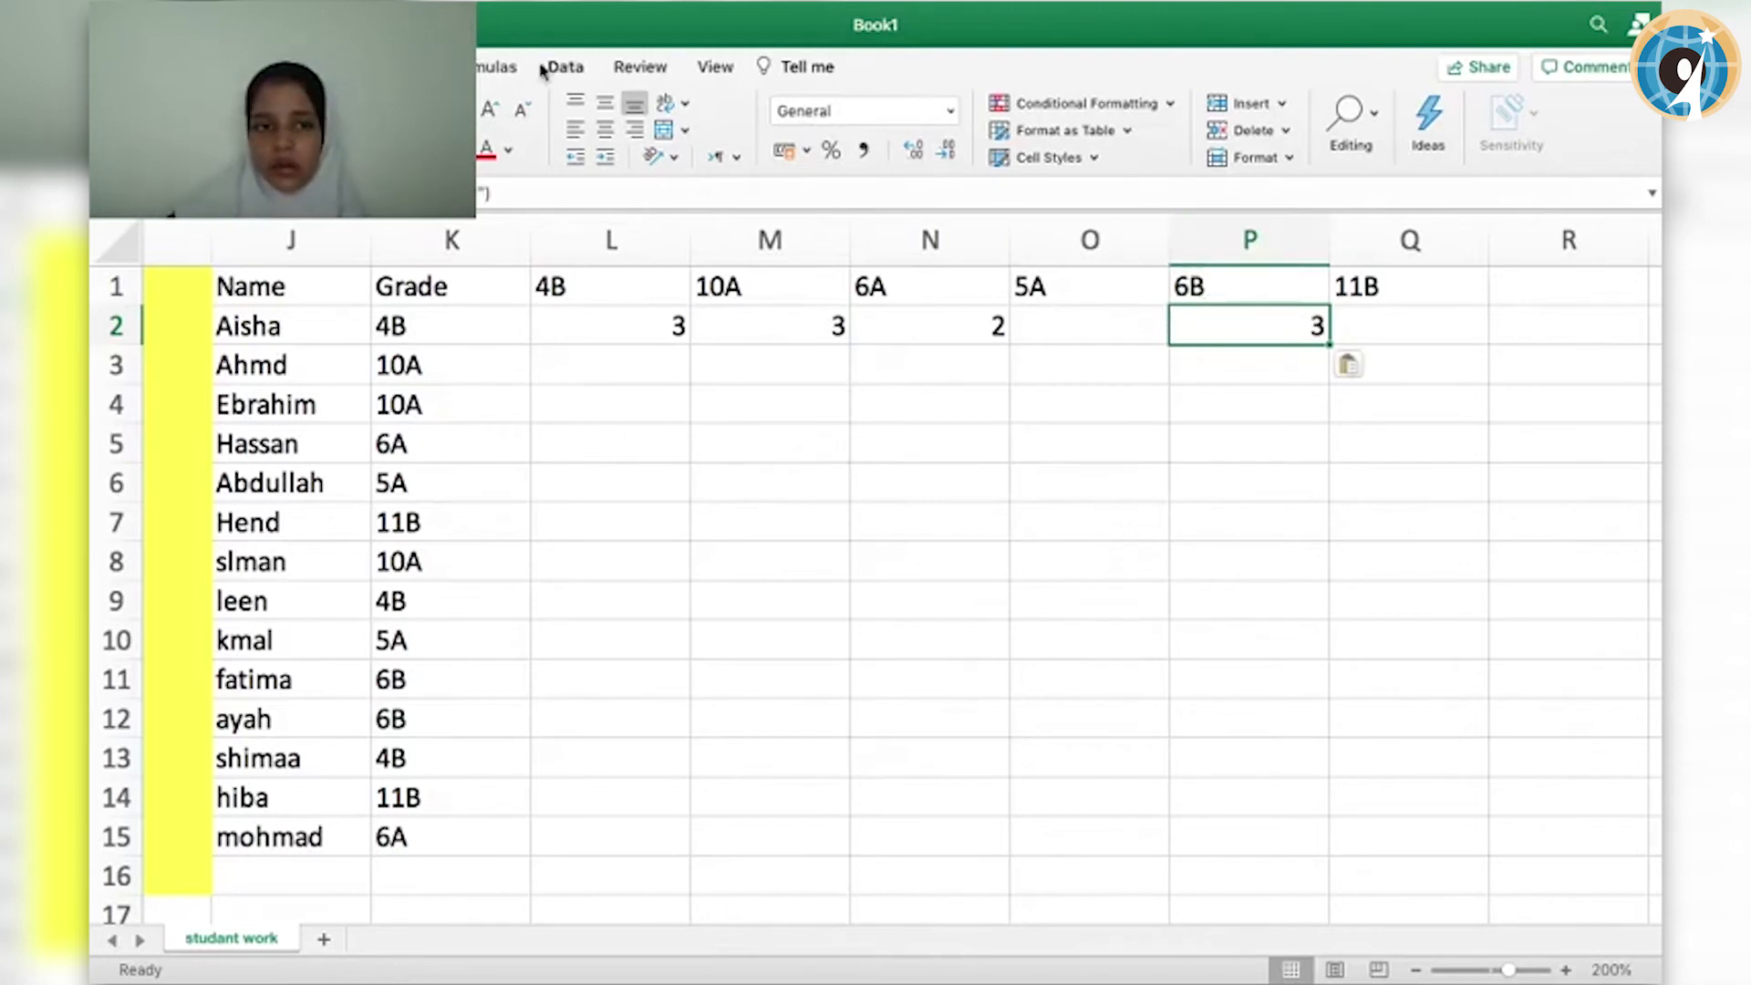
{"action": "left_click", "coordinate": [478, 193]}
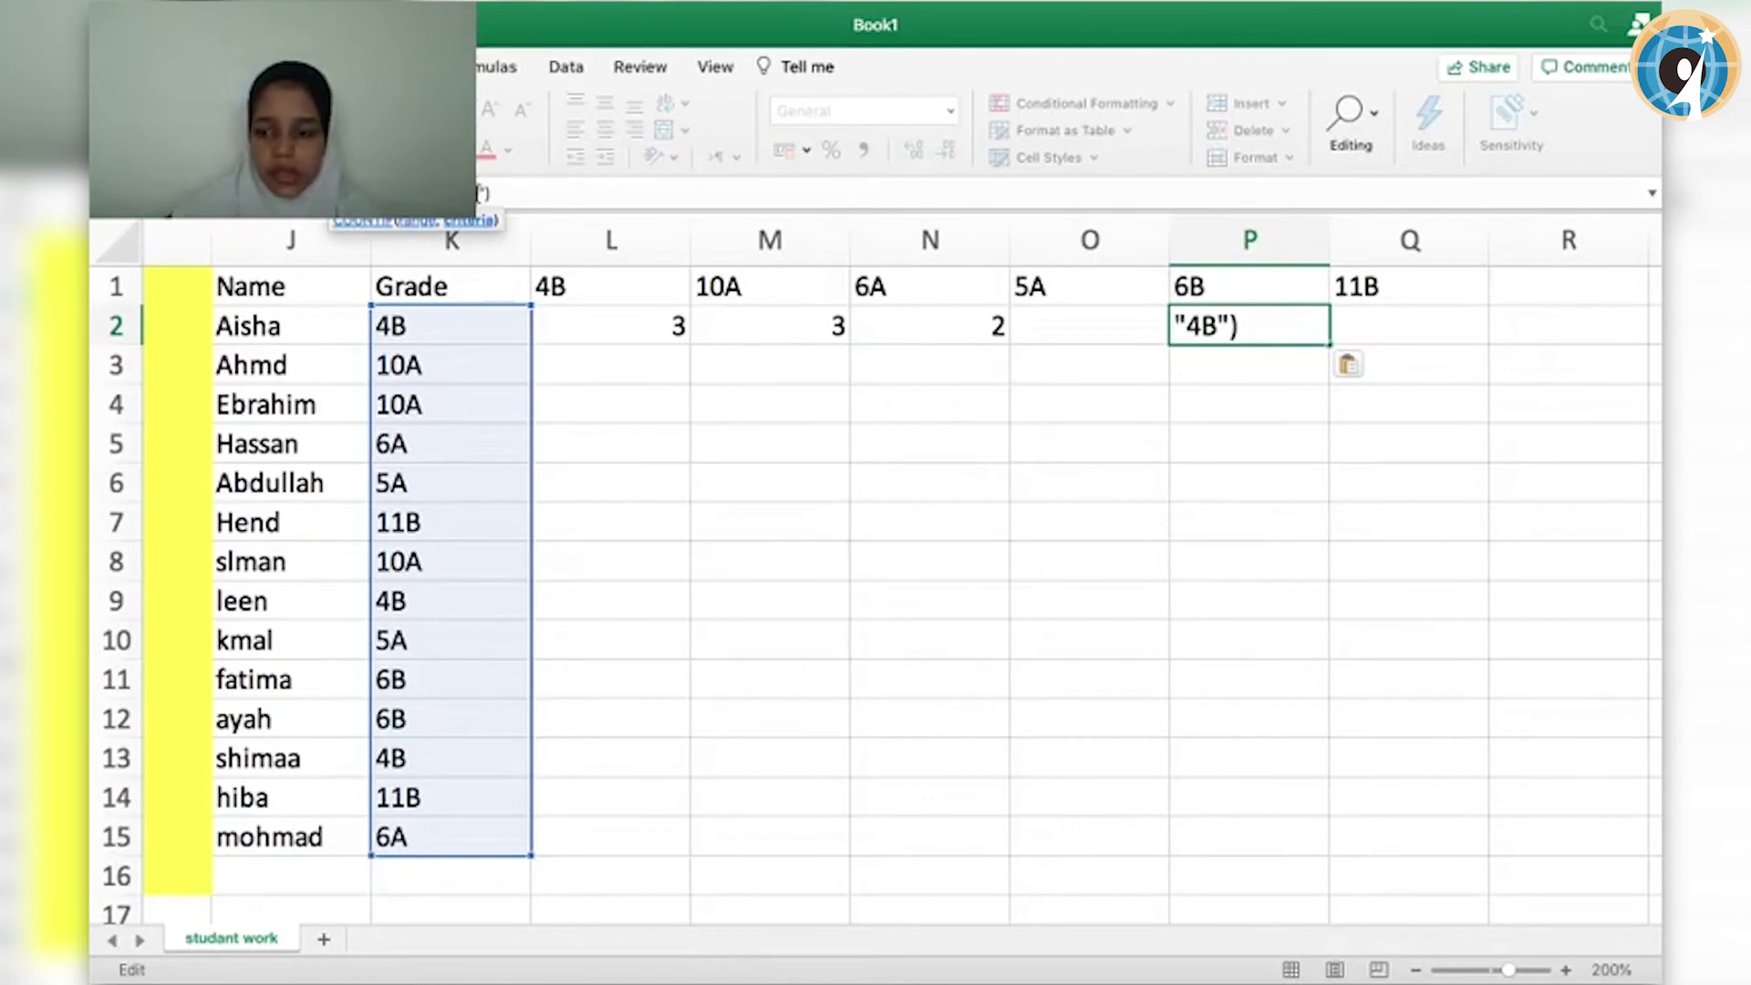
{"action": "key", "text": "BackSpace"}
{"action": "key", "text": "BackSpace"}
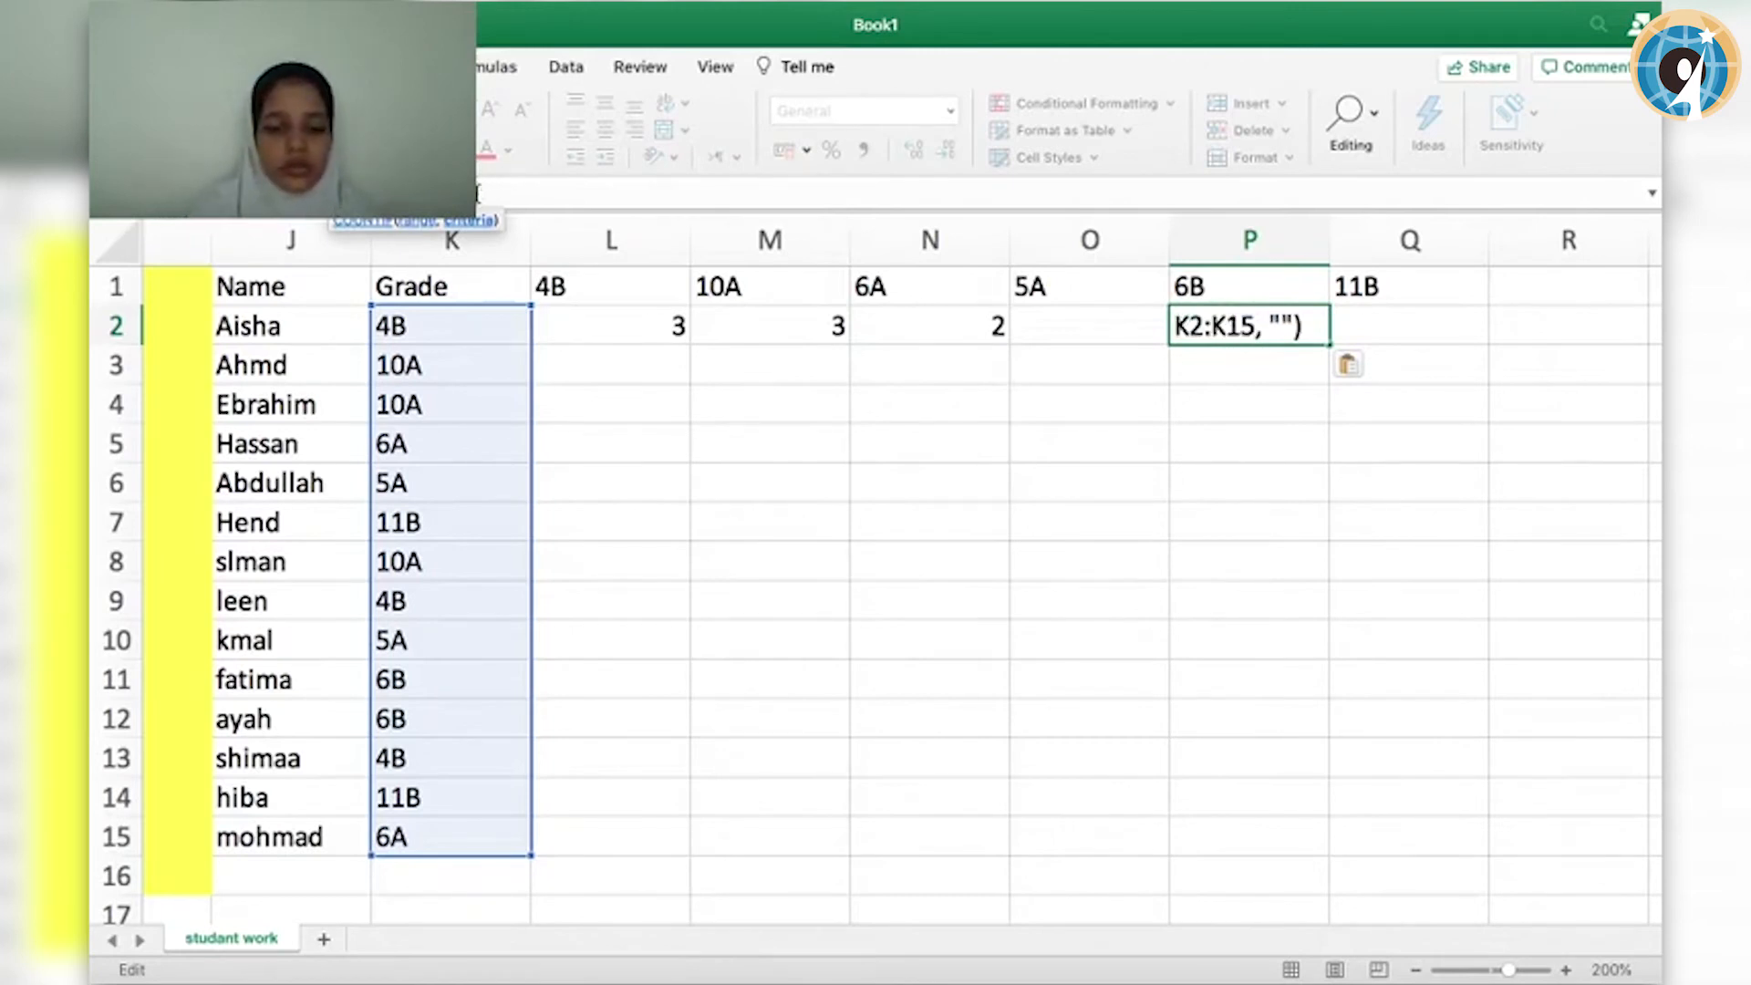
{"action": "type", "text": "6B"}
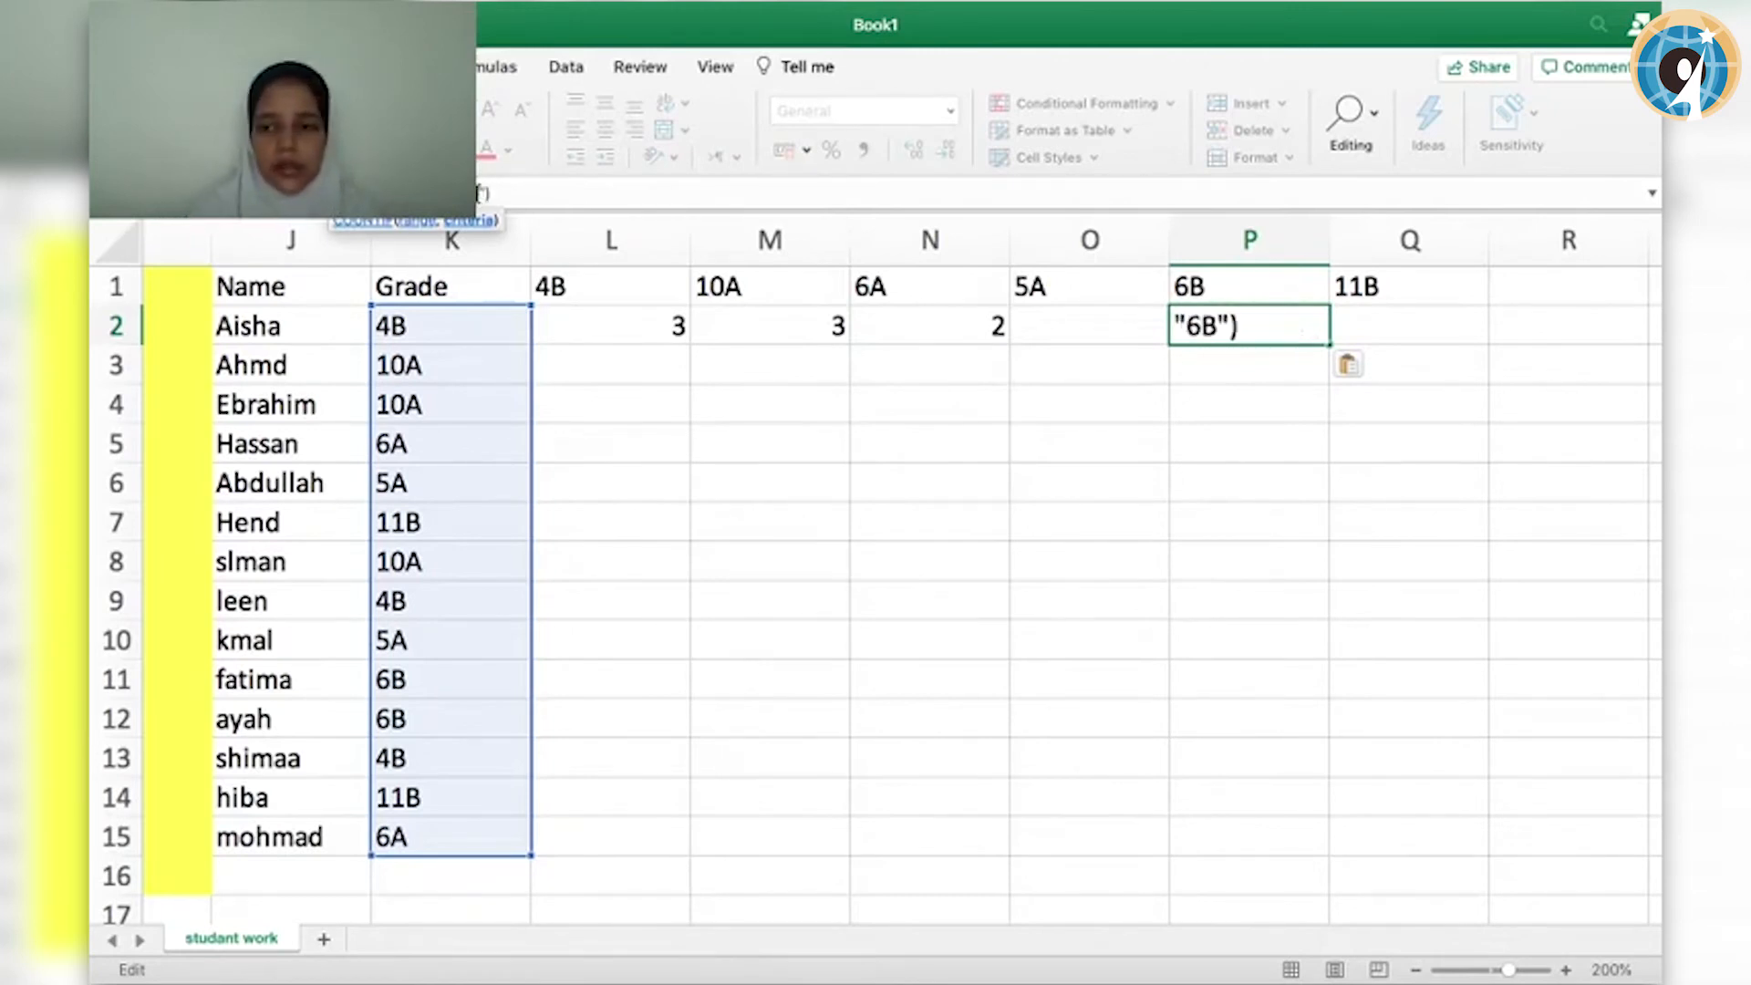
{"action": "key", "text": "Return"}
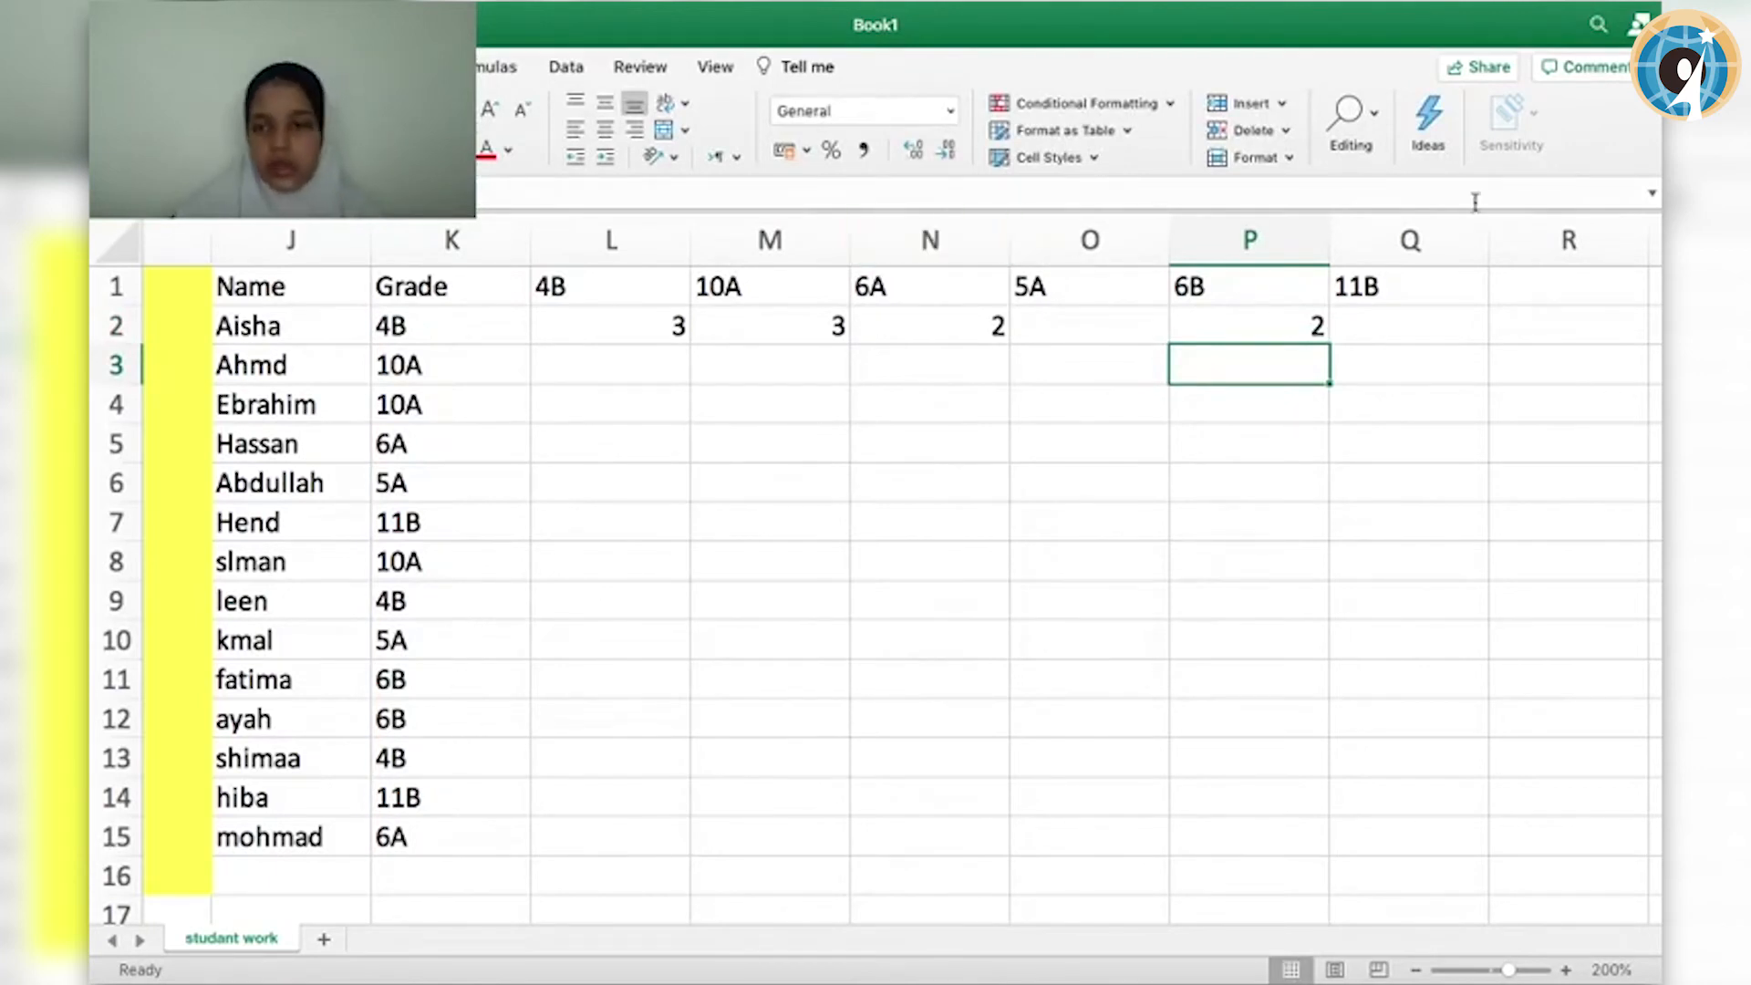
- Start a COUNTIF formula in Q2, under the 11B heading
{"action": "left_click", "coordinate": [1449, 326]}
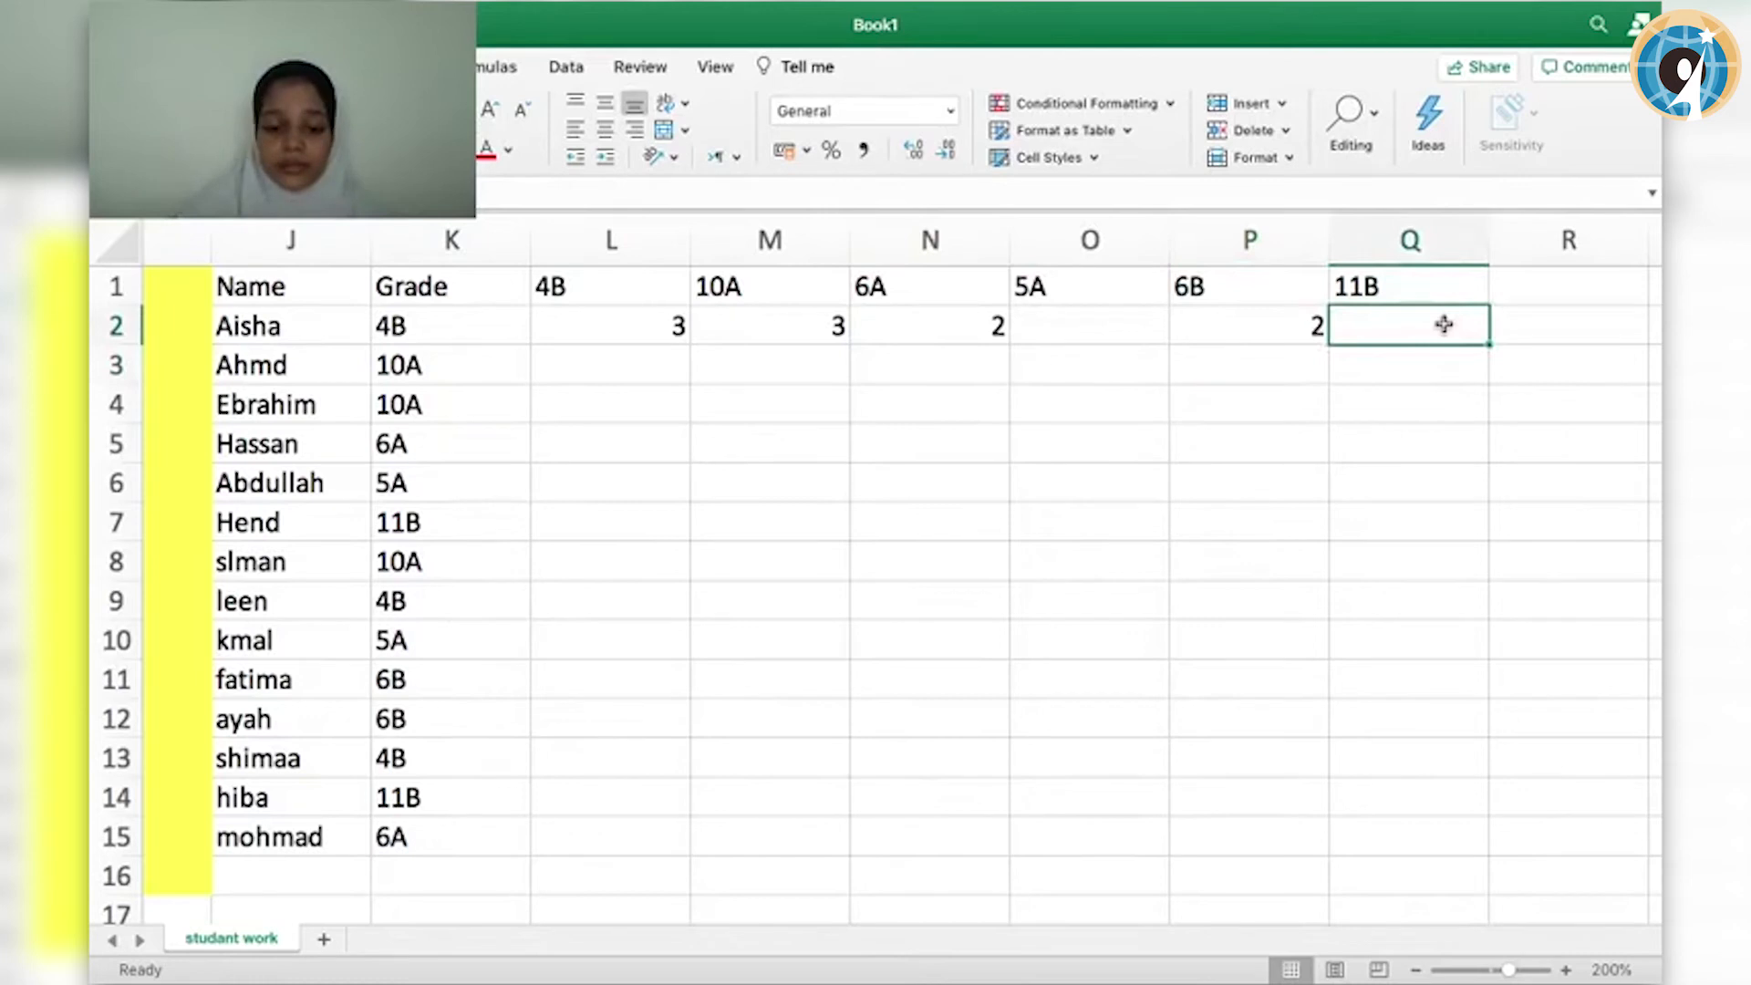
{"action": "left_click", "coordinate": [1082, 186]}
{"action": "type", "text": "="}
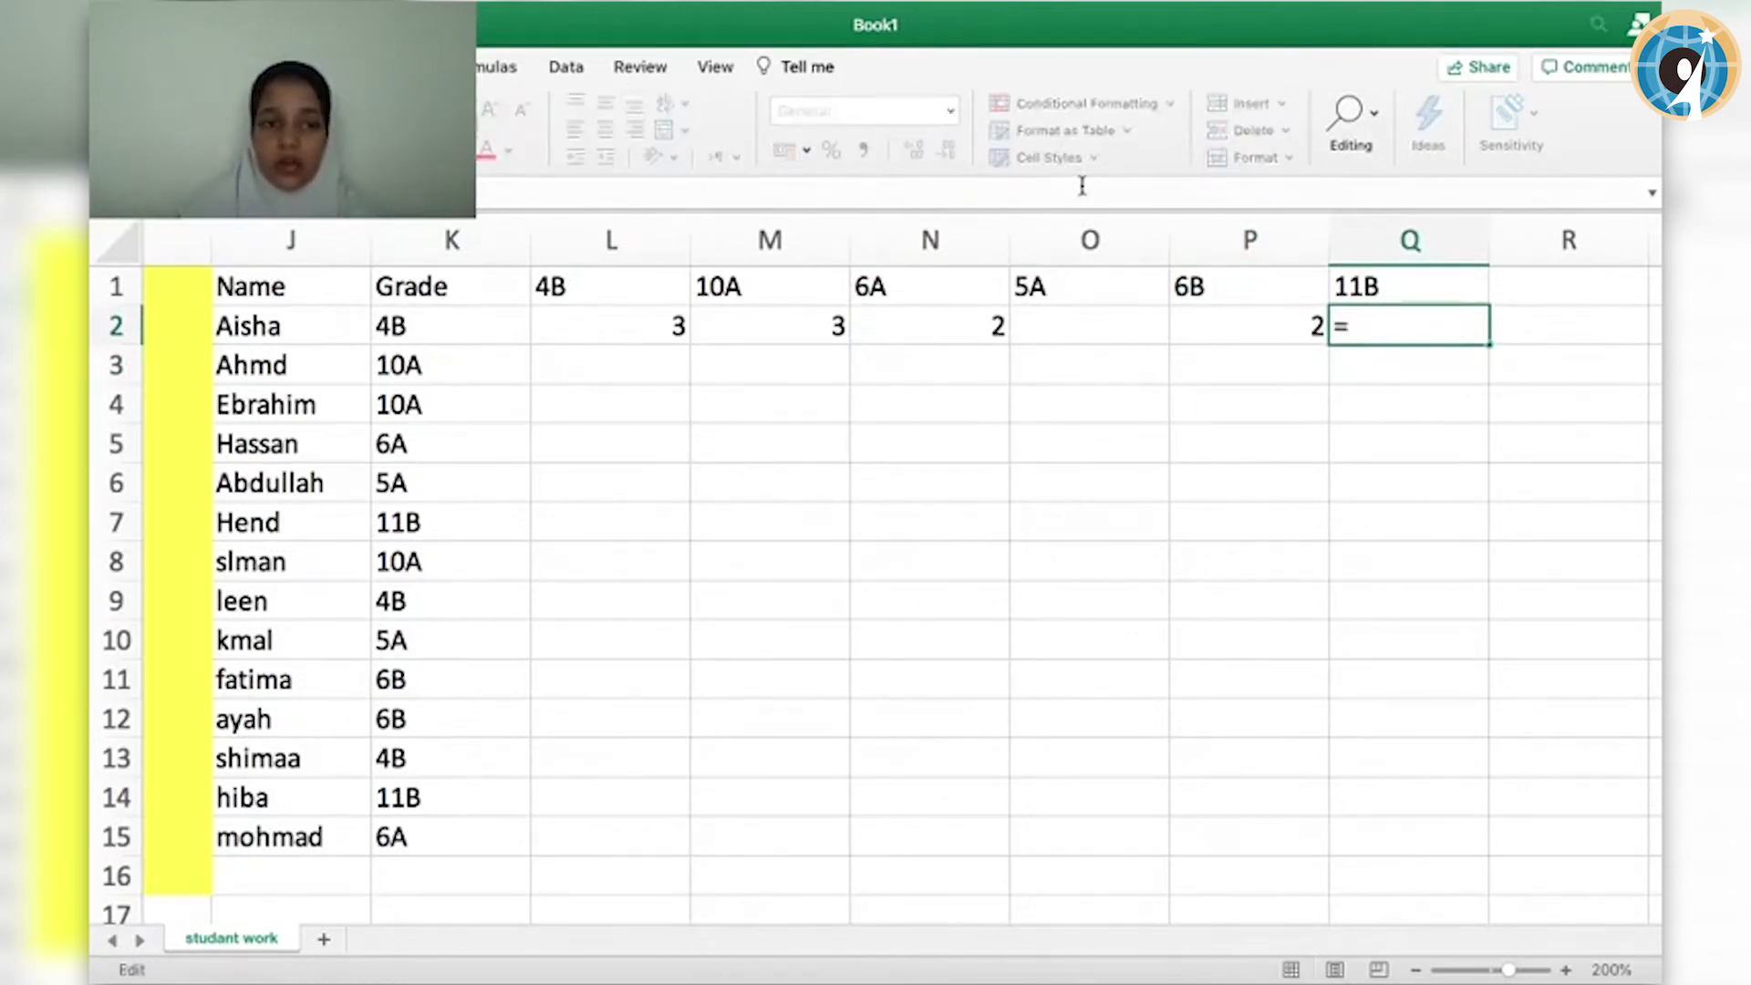
{"action": "type", "text": "co"}
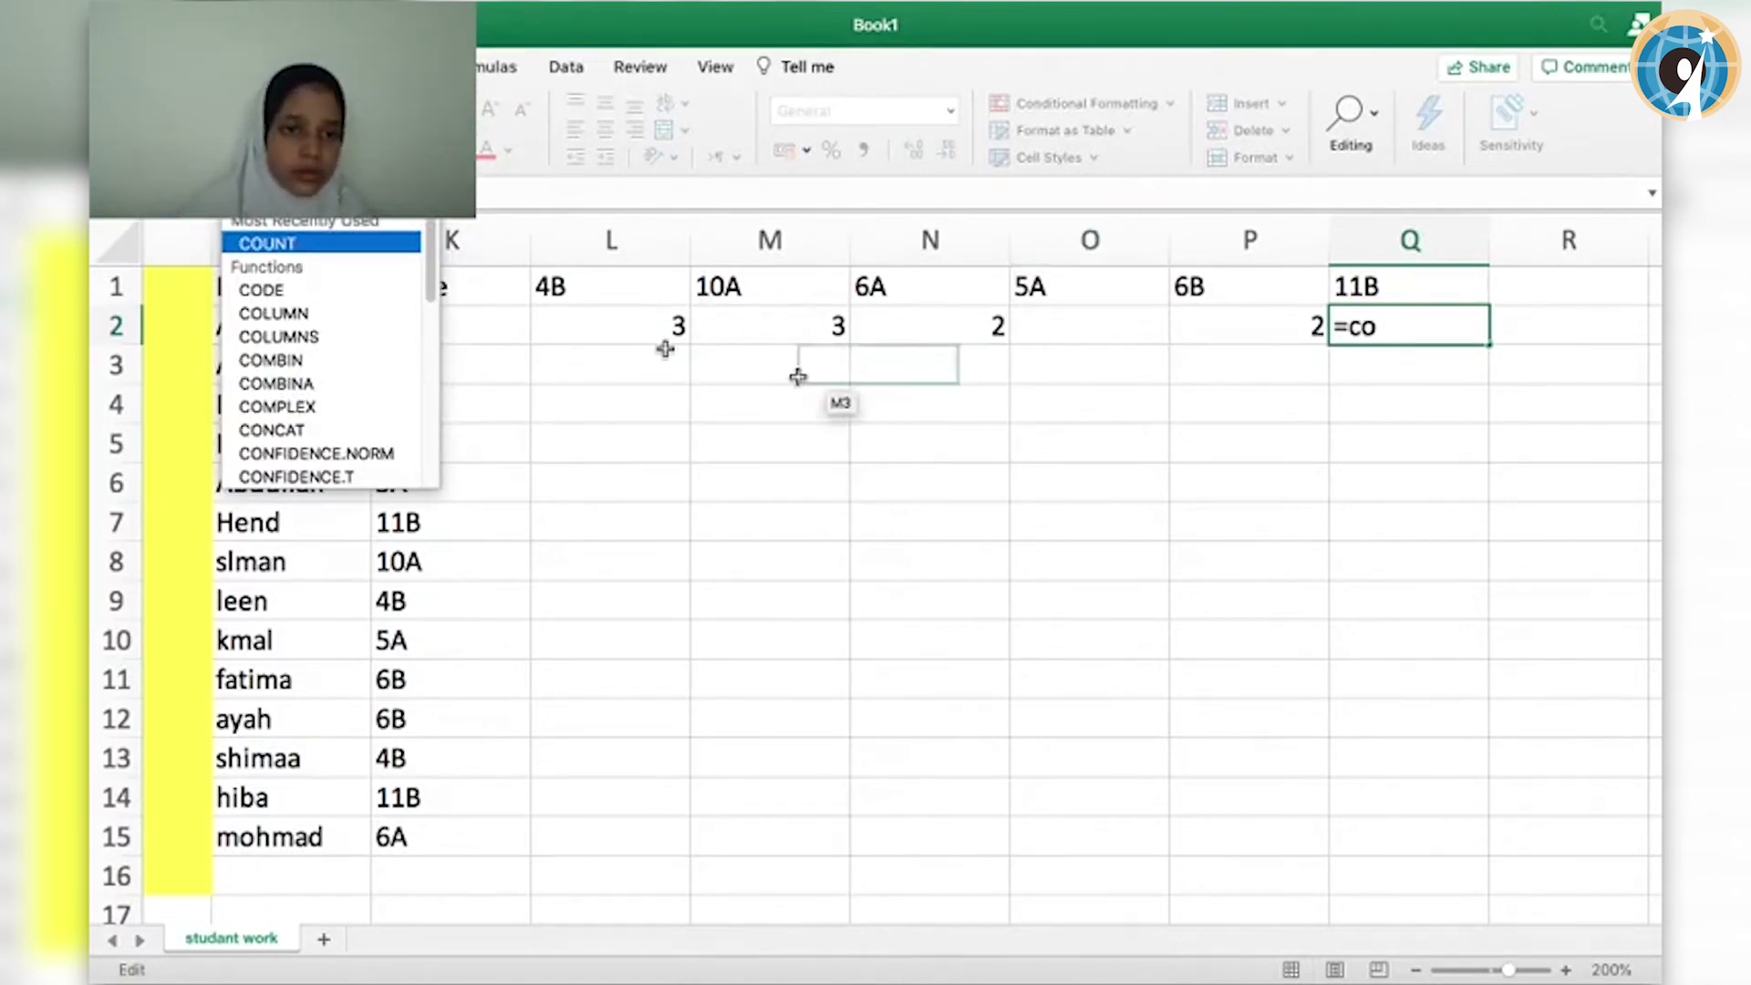
{"action": "scroll", "coordinate": [381, 355], "scroll_direction": "down", "scroll_amount": 3}
{"action": "scroll", "coordinate": [381, 356], "scroll_direction": "down", "scroll_amount": 5}
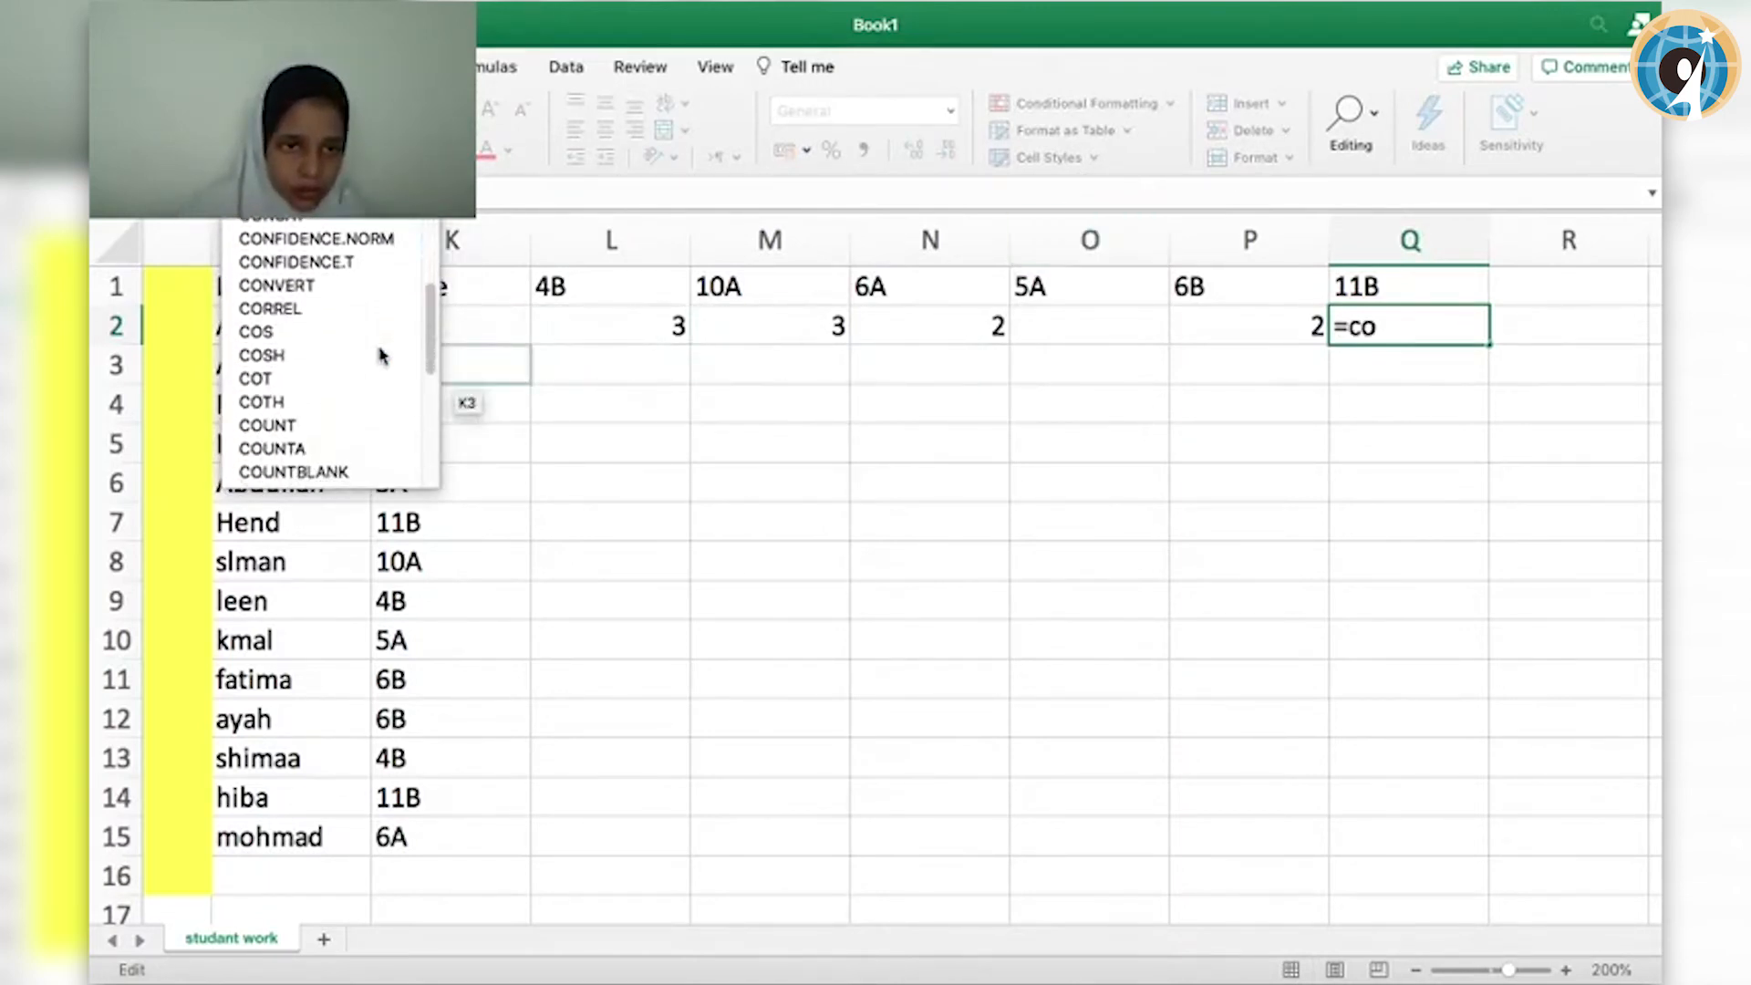
{"action": "scroll", "coordinate": [381, 356], "scroll_direction": "down", "scroll_amount": 5}
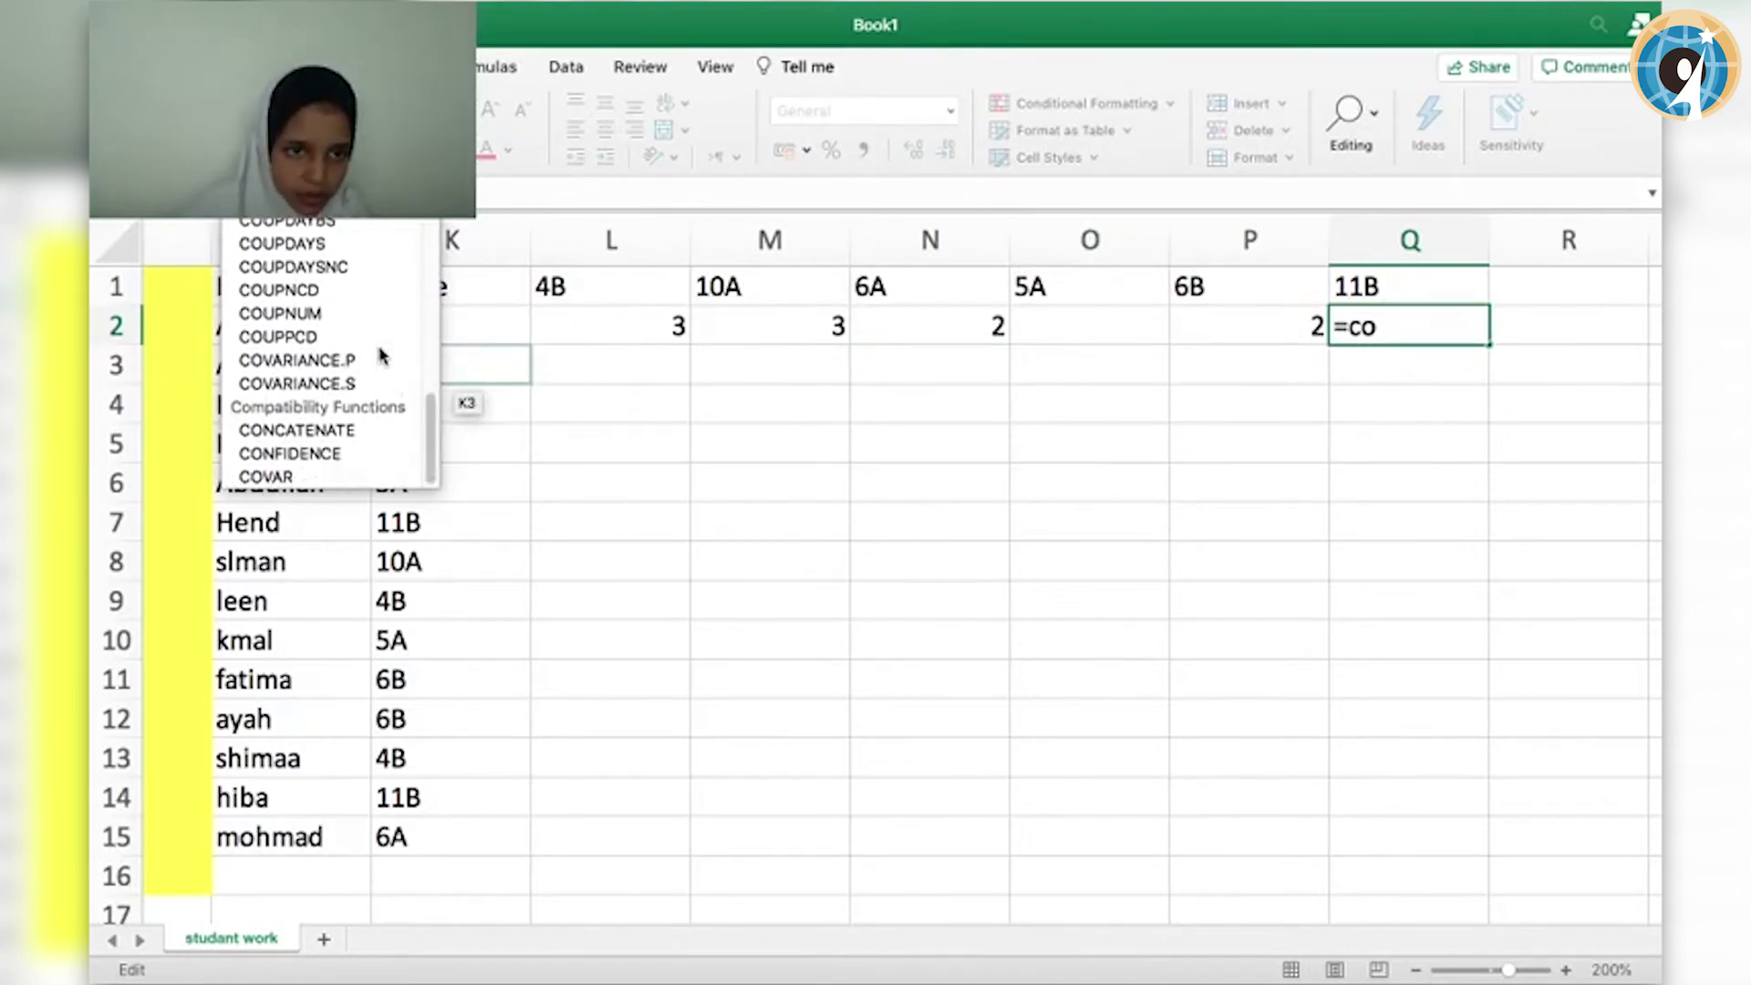
{"action": "scroll", "coordinate": [314, 365], "scroll_direction": "up", "scroll_amount": 3}
{"action": "scroll", "coordinate": [314, 365], "scroll_direction": "up", "scroll_amount": 6}
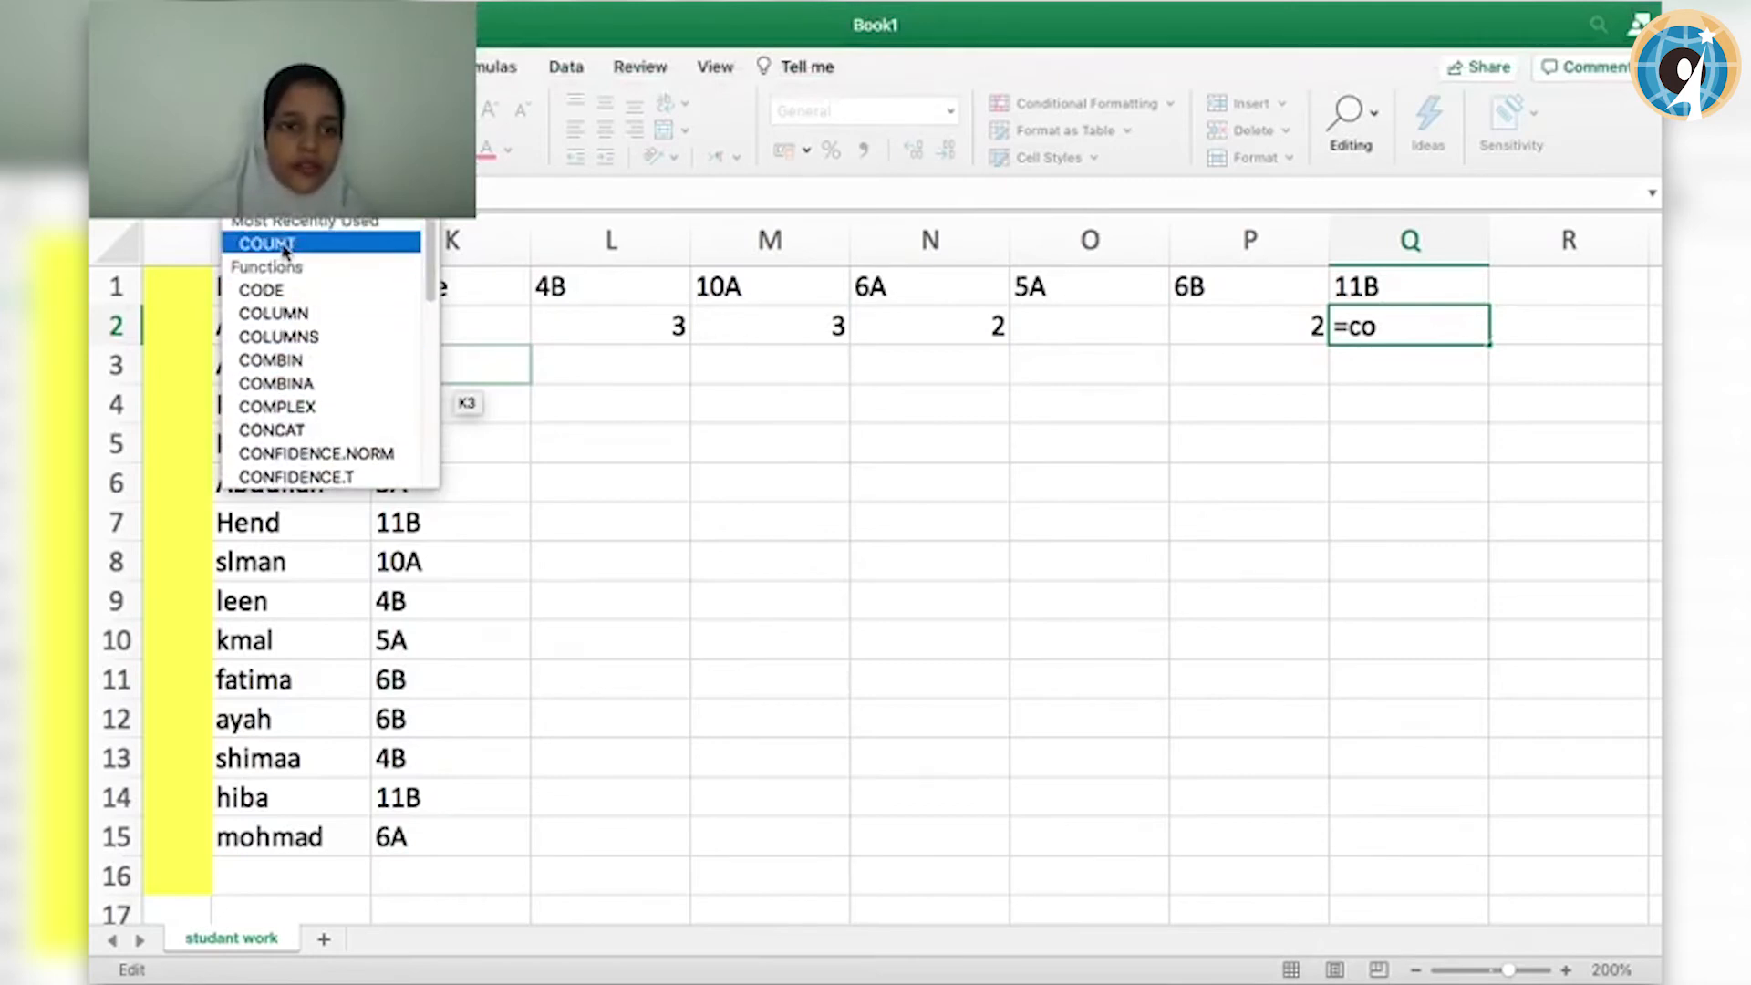
{"action": "double_click", "coordinate": [285, 244]}
{"action": "key", "text": "Left"}
{"action": "type", "text": "if"}
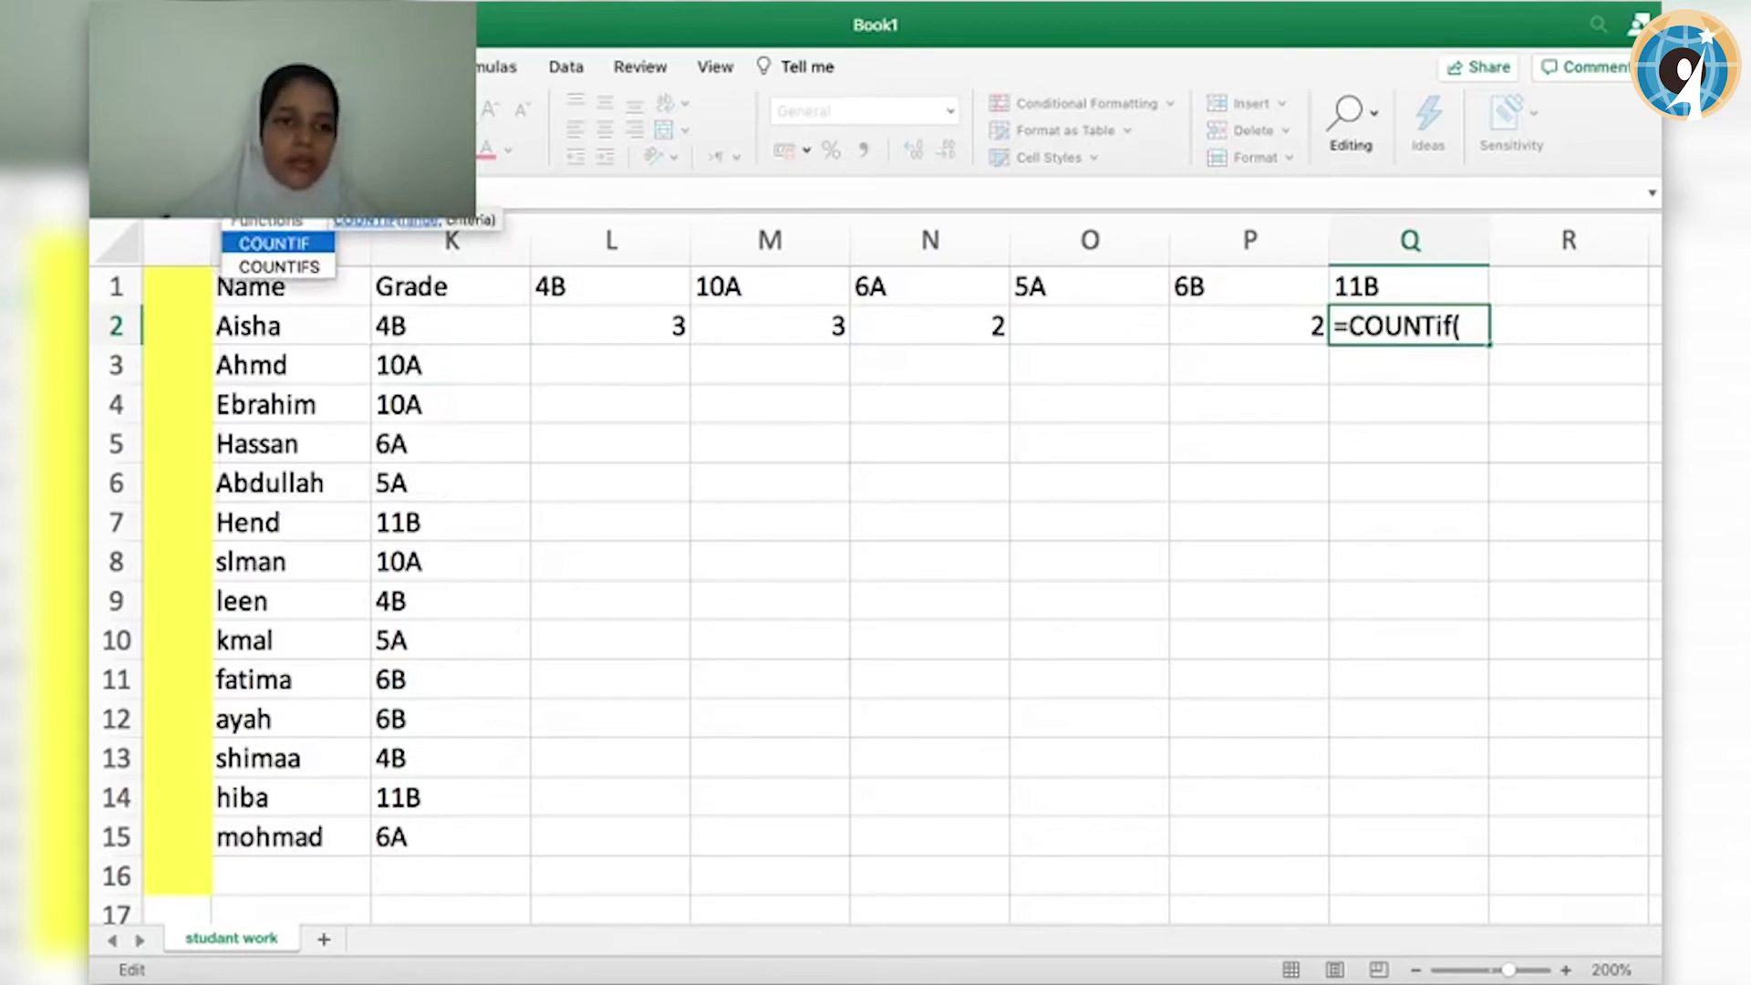
{"action": "double_click", "coordinate": [322, 244]}
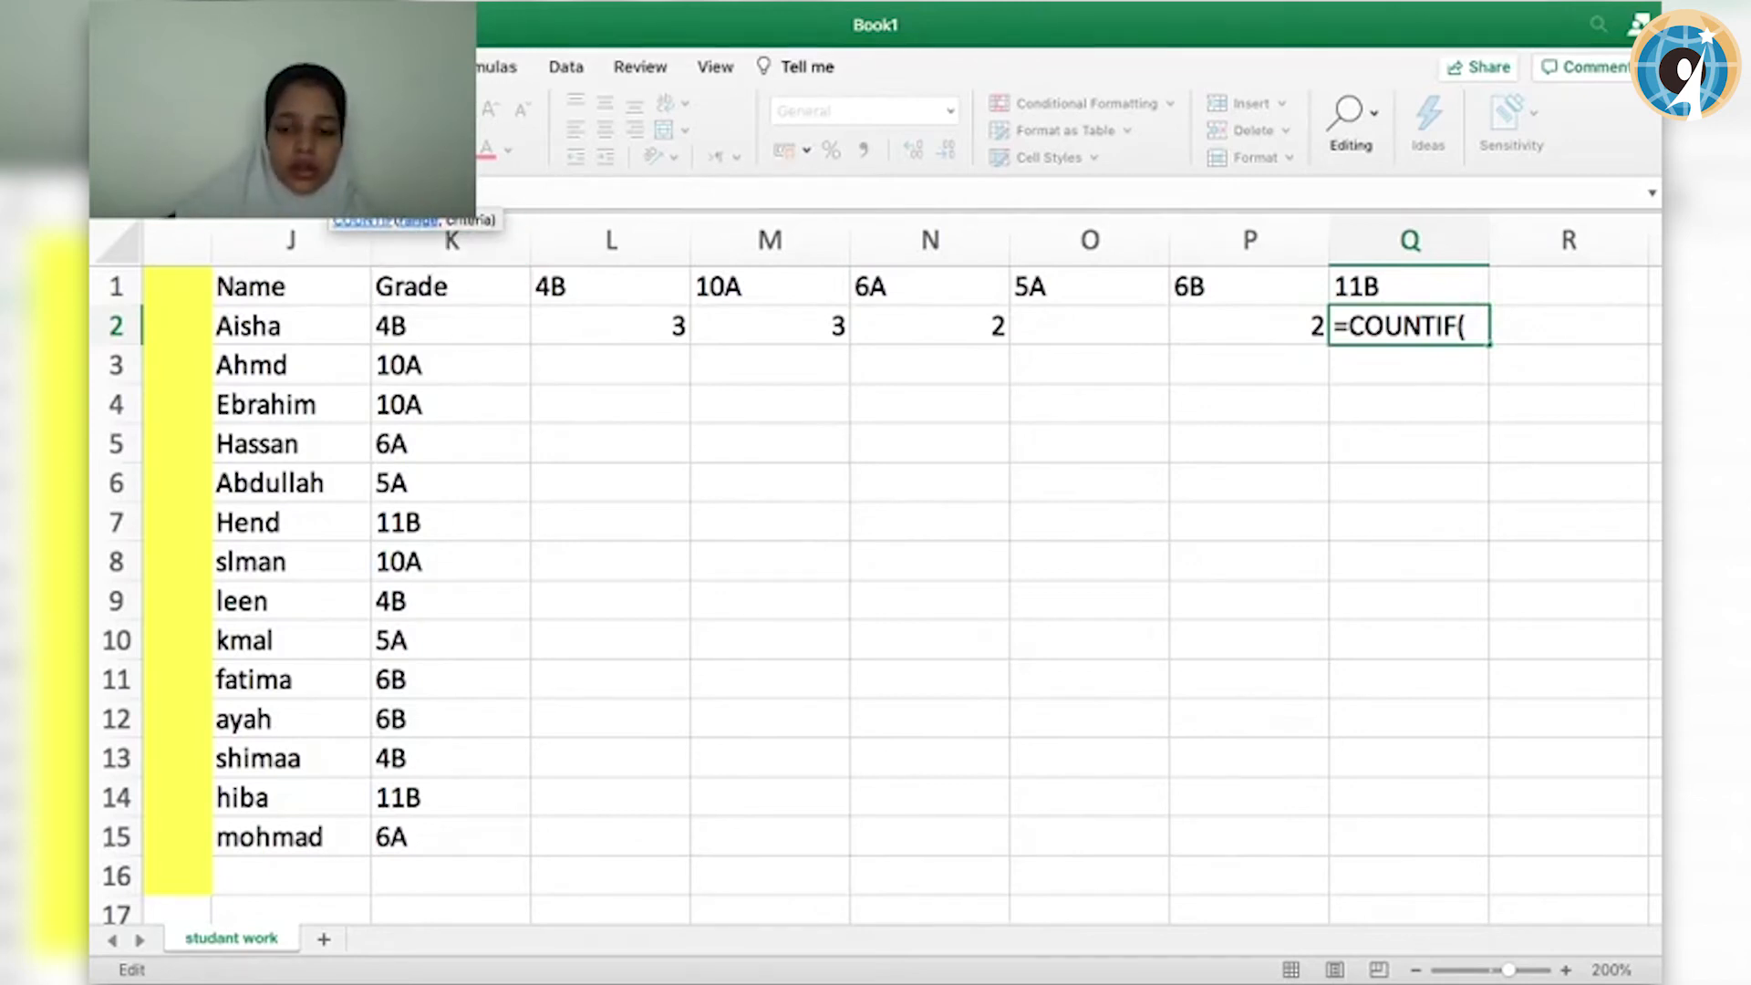
- Enter k2:k15 as the range of the COUNTIF formula in Q2
{"action": "type", "text": "k"}
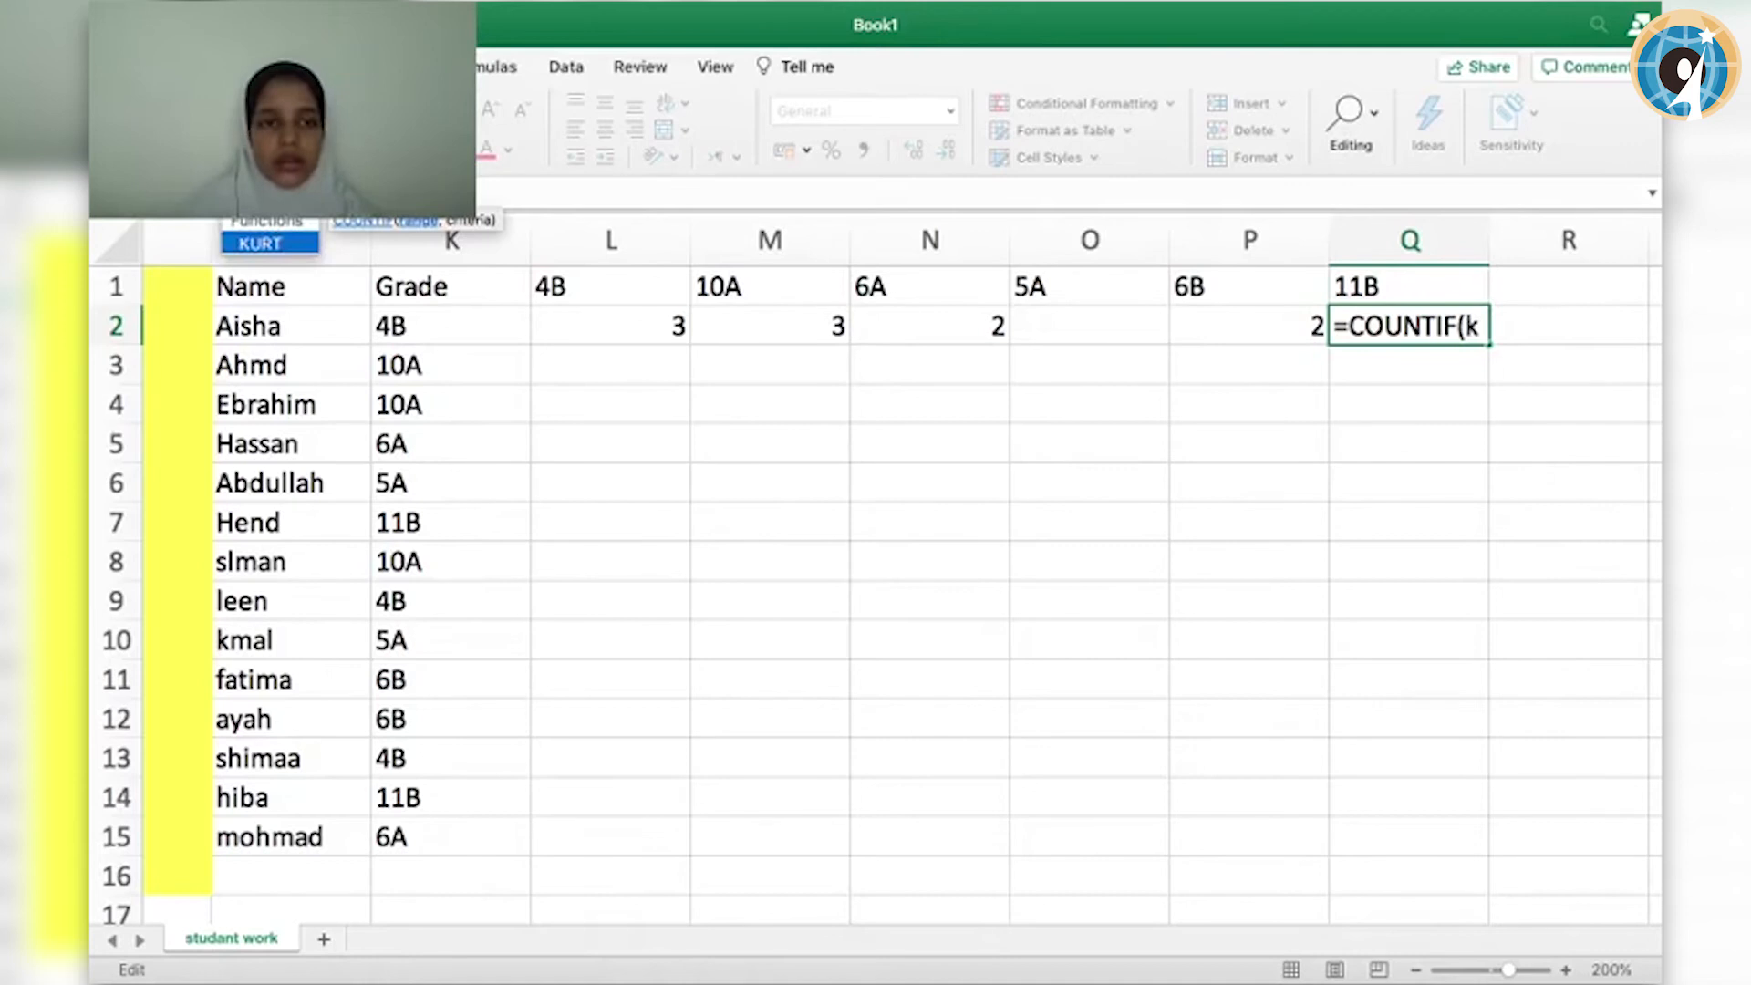
{"action": "key", "text": "BackSpace"}
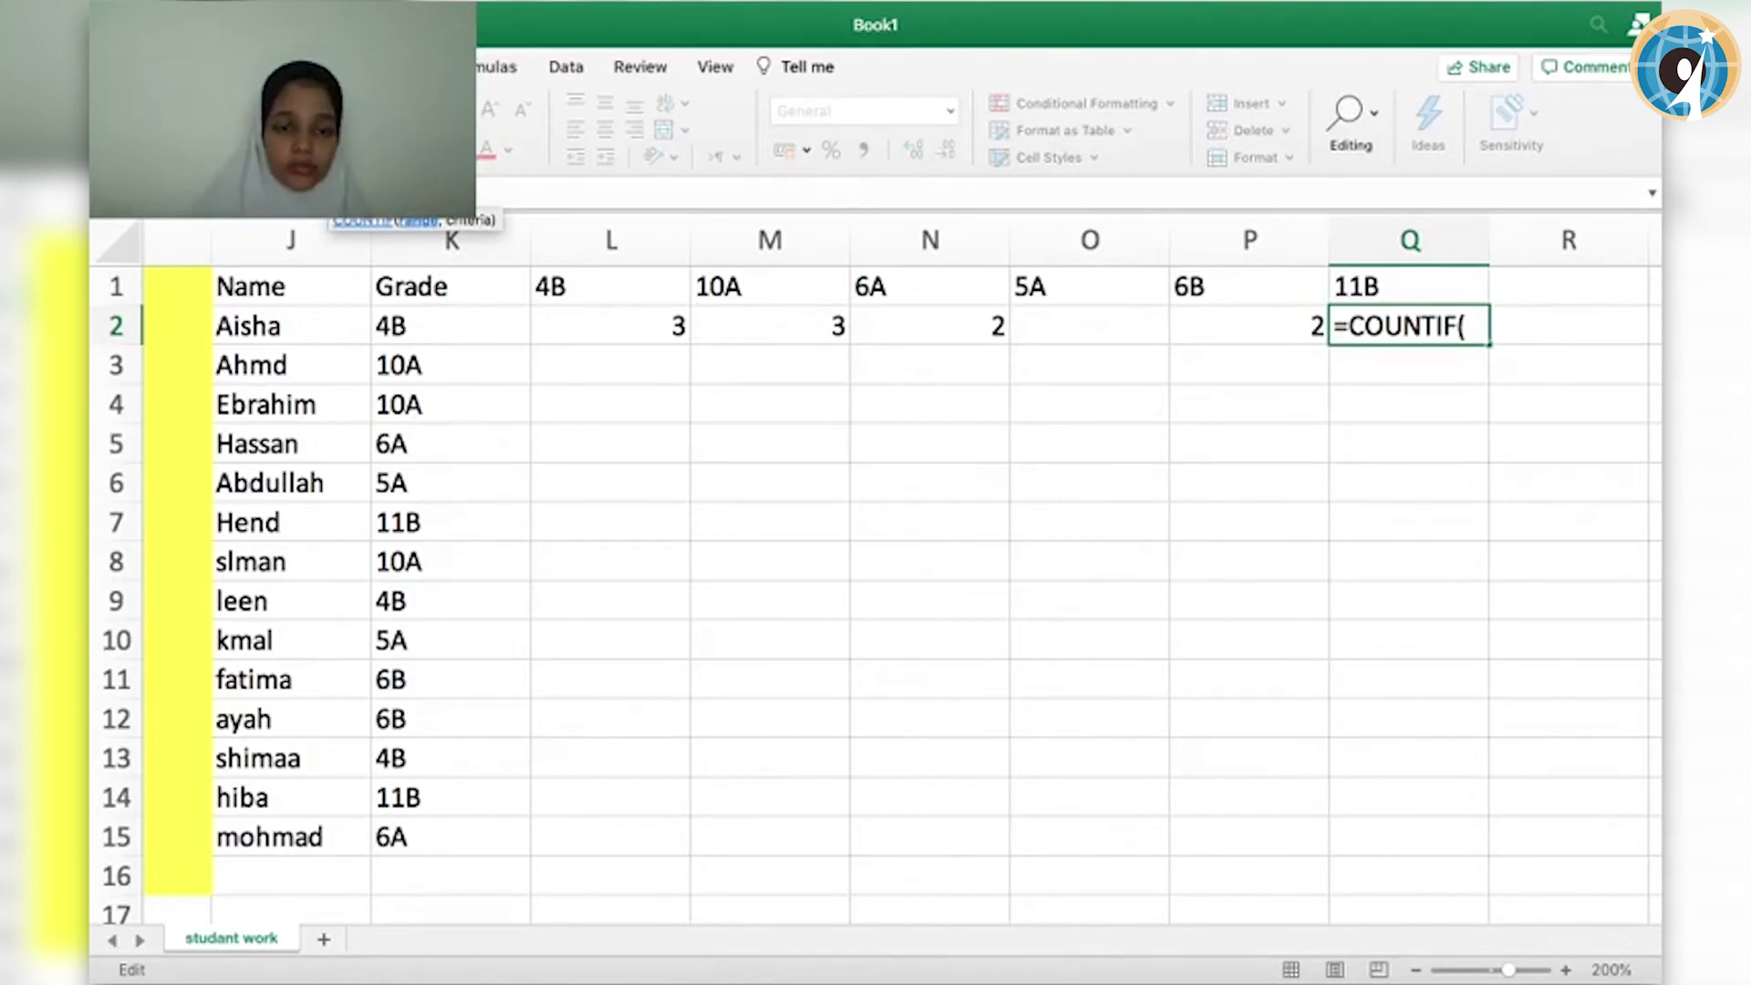
{"action": "type", "text": "k2:"}
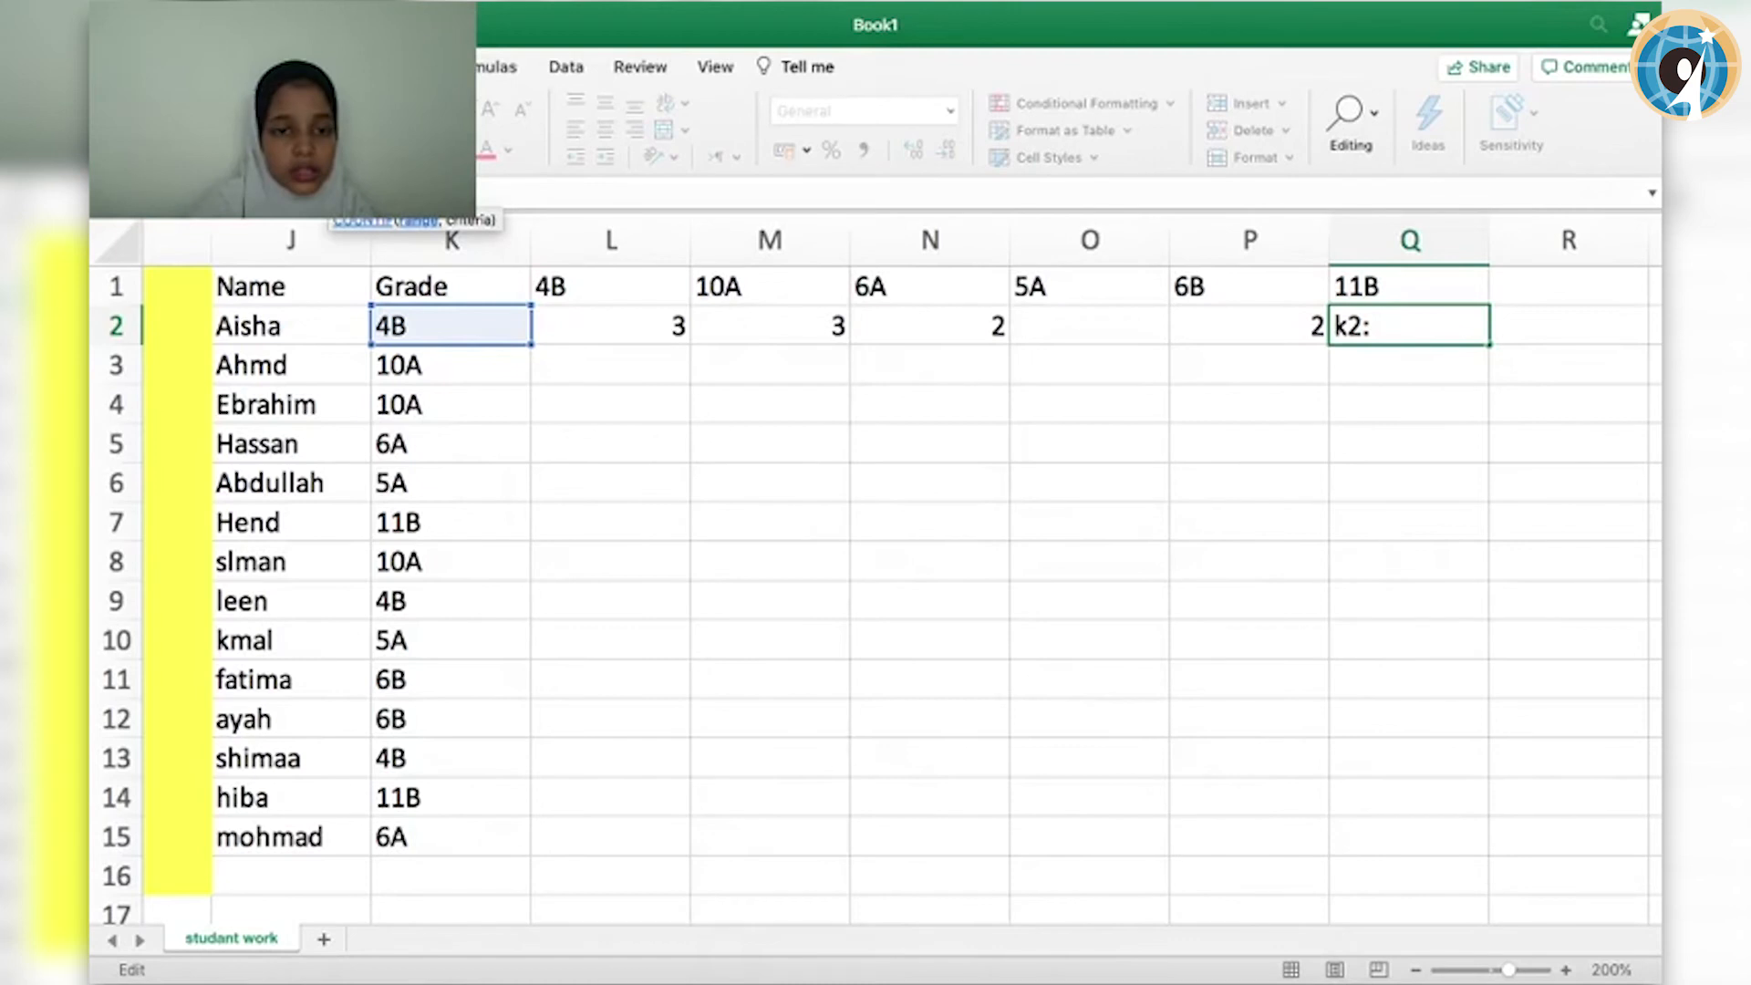
{"action": "type", "text": "k15"}
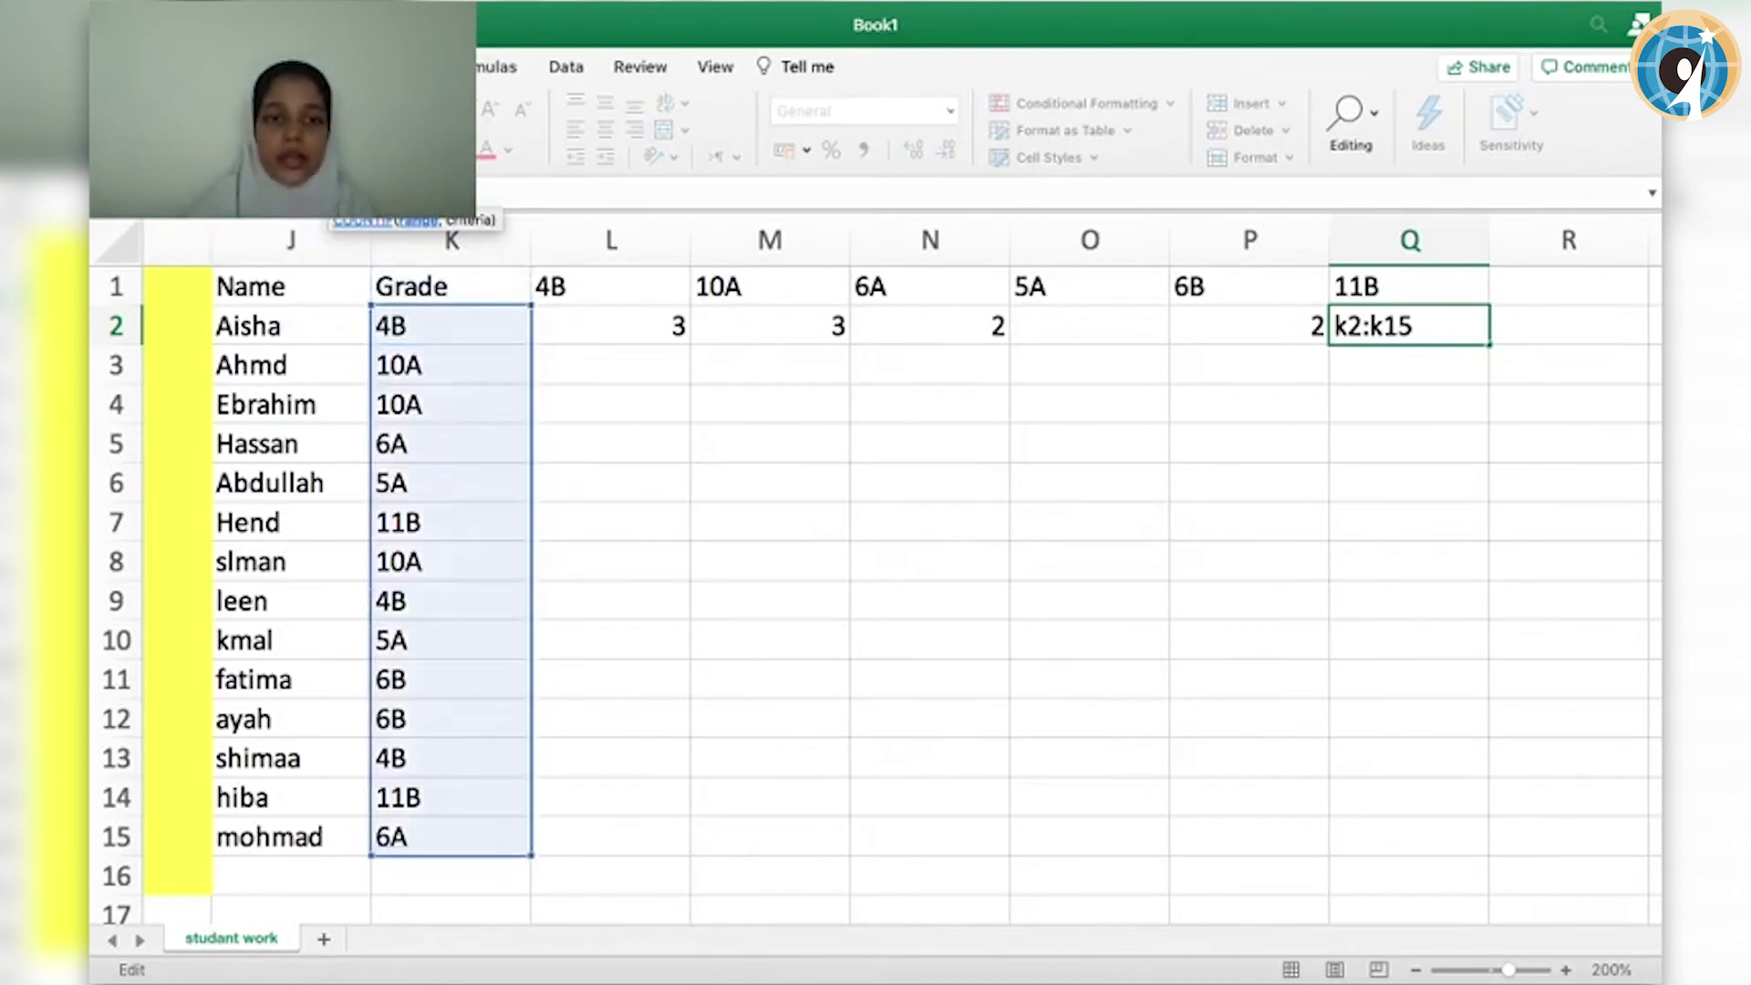
- Complete the COUNTIF formula in Q2 with the criterion "11B"
{"action": "type", "text": ","}
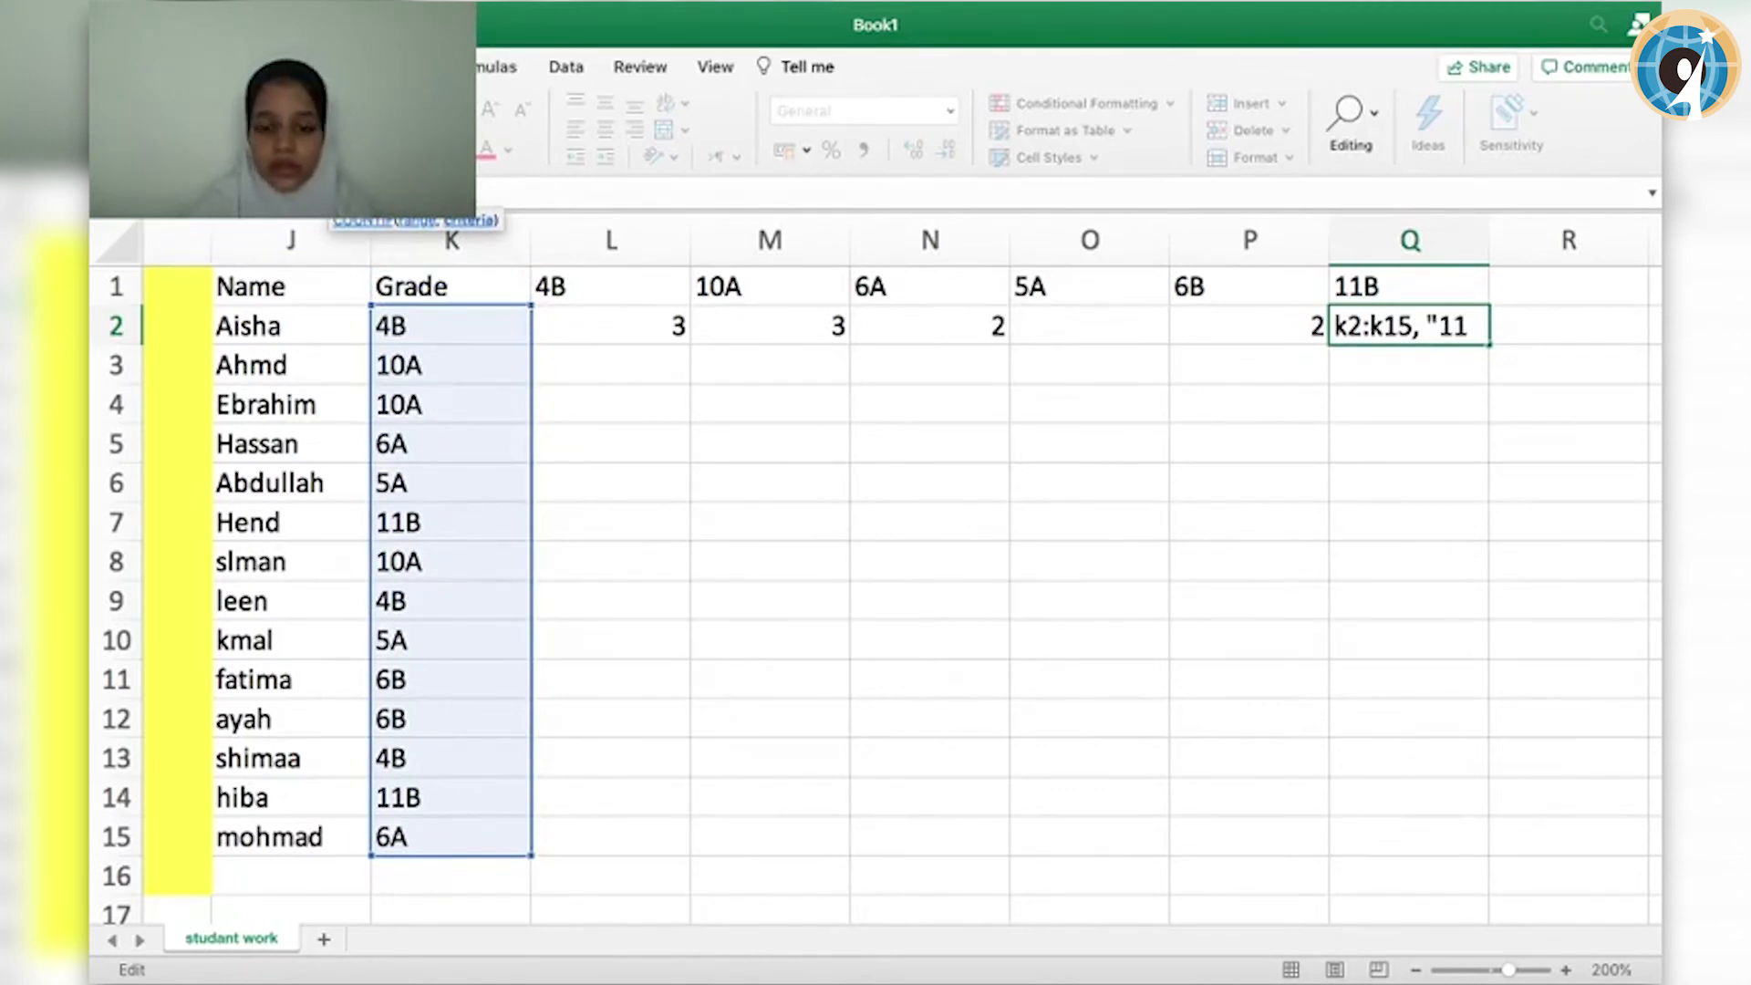
{"action": "type", "text": "\"11B"}
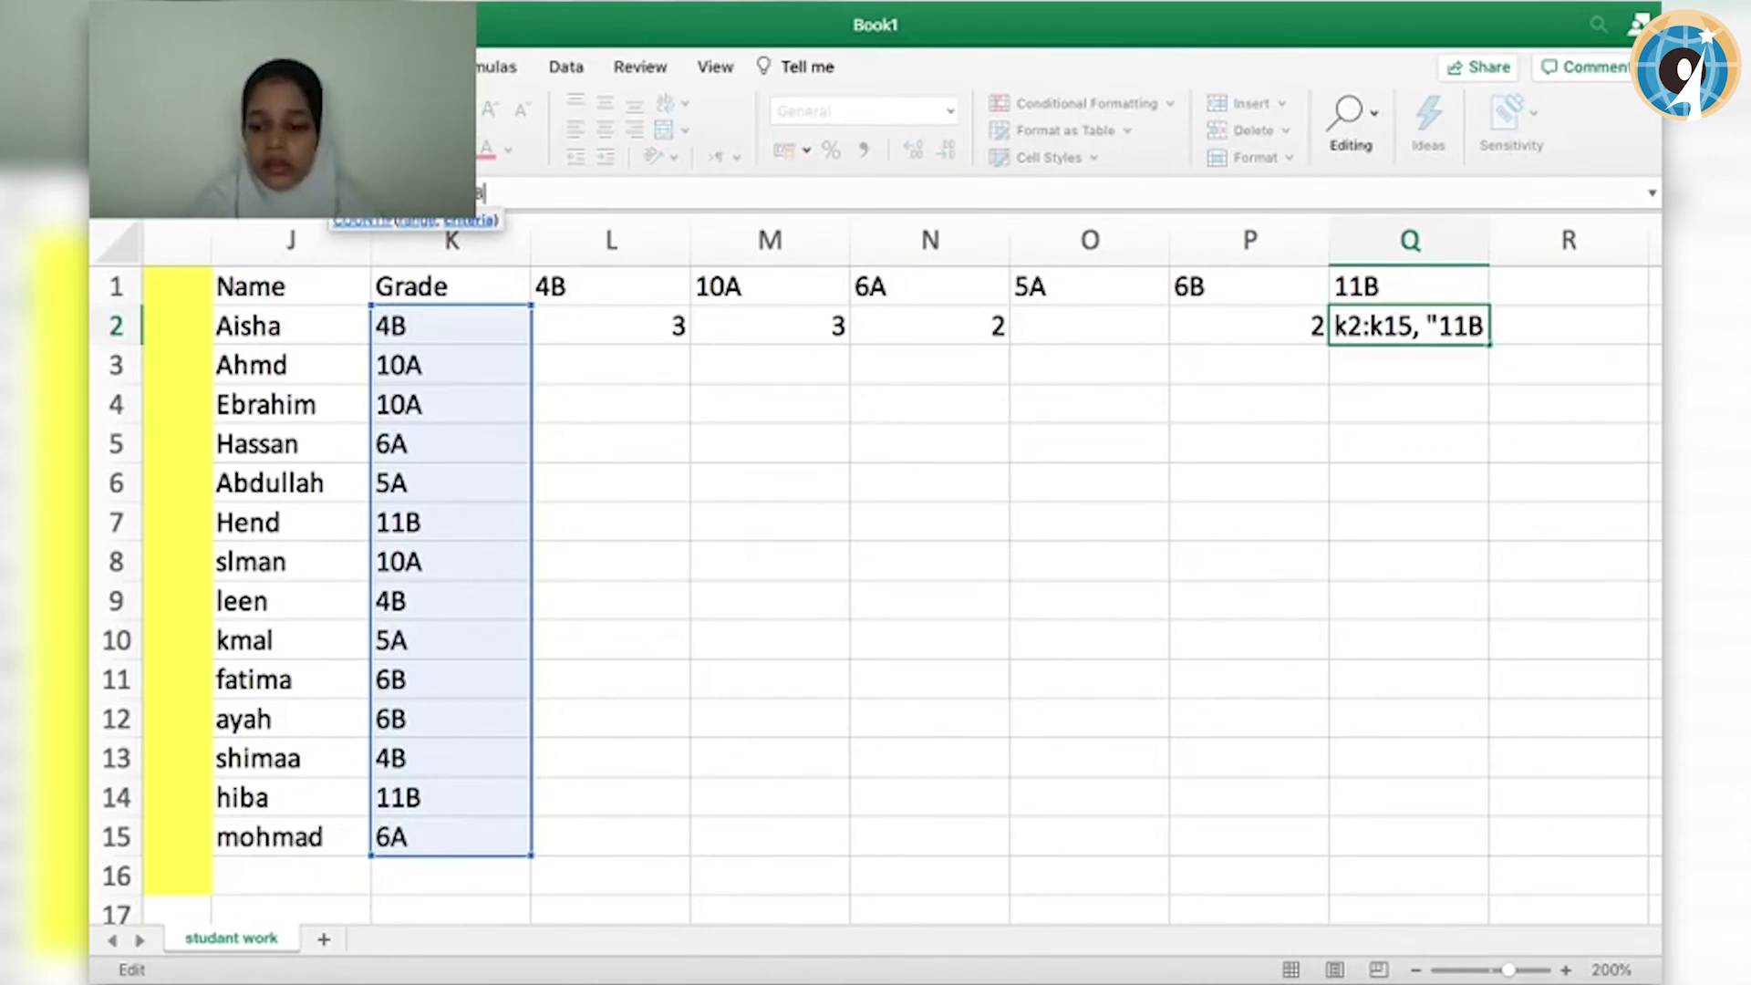
{"action": "type", "text": "\""}
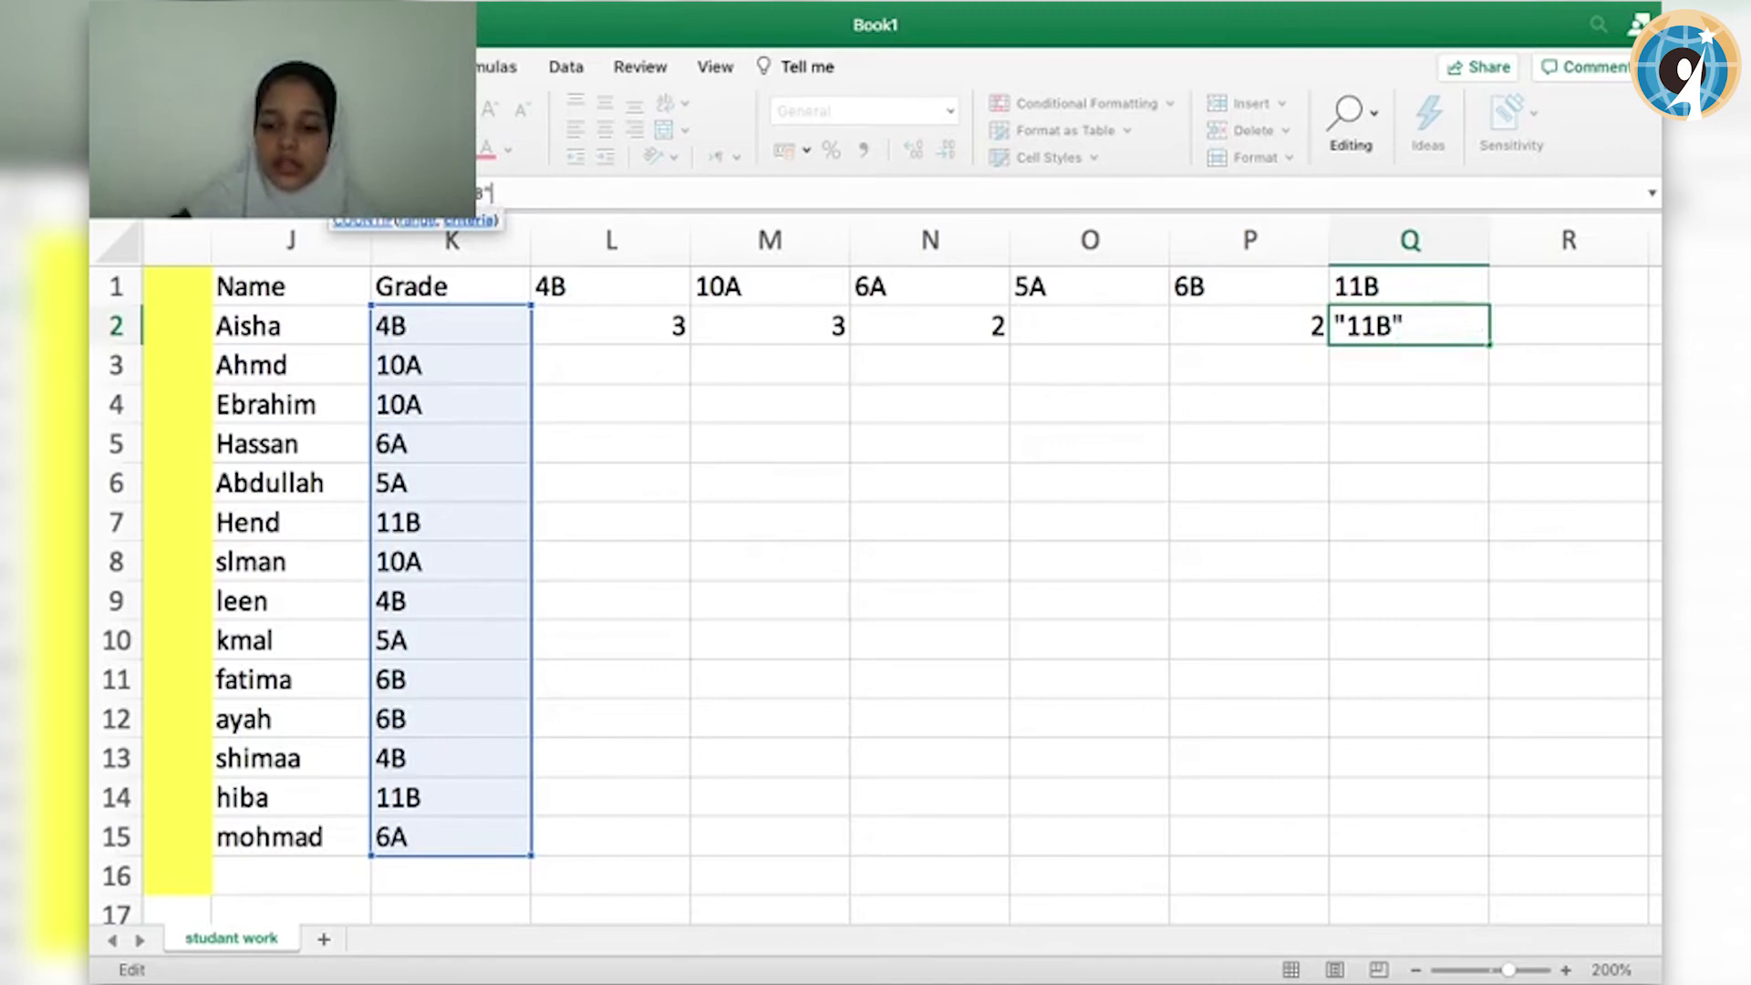
{"action": "type", "text": ")"}
{"action": "key", "text": "Return"}
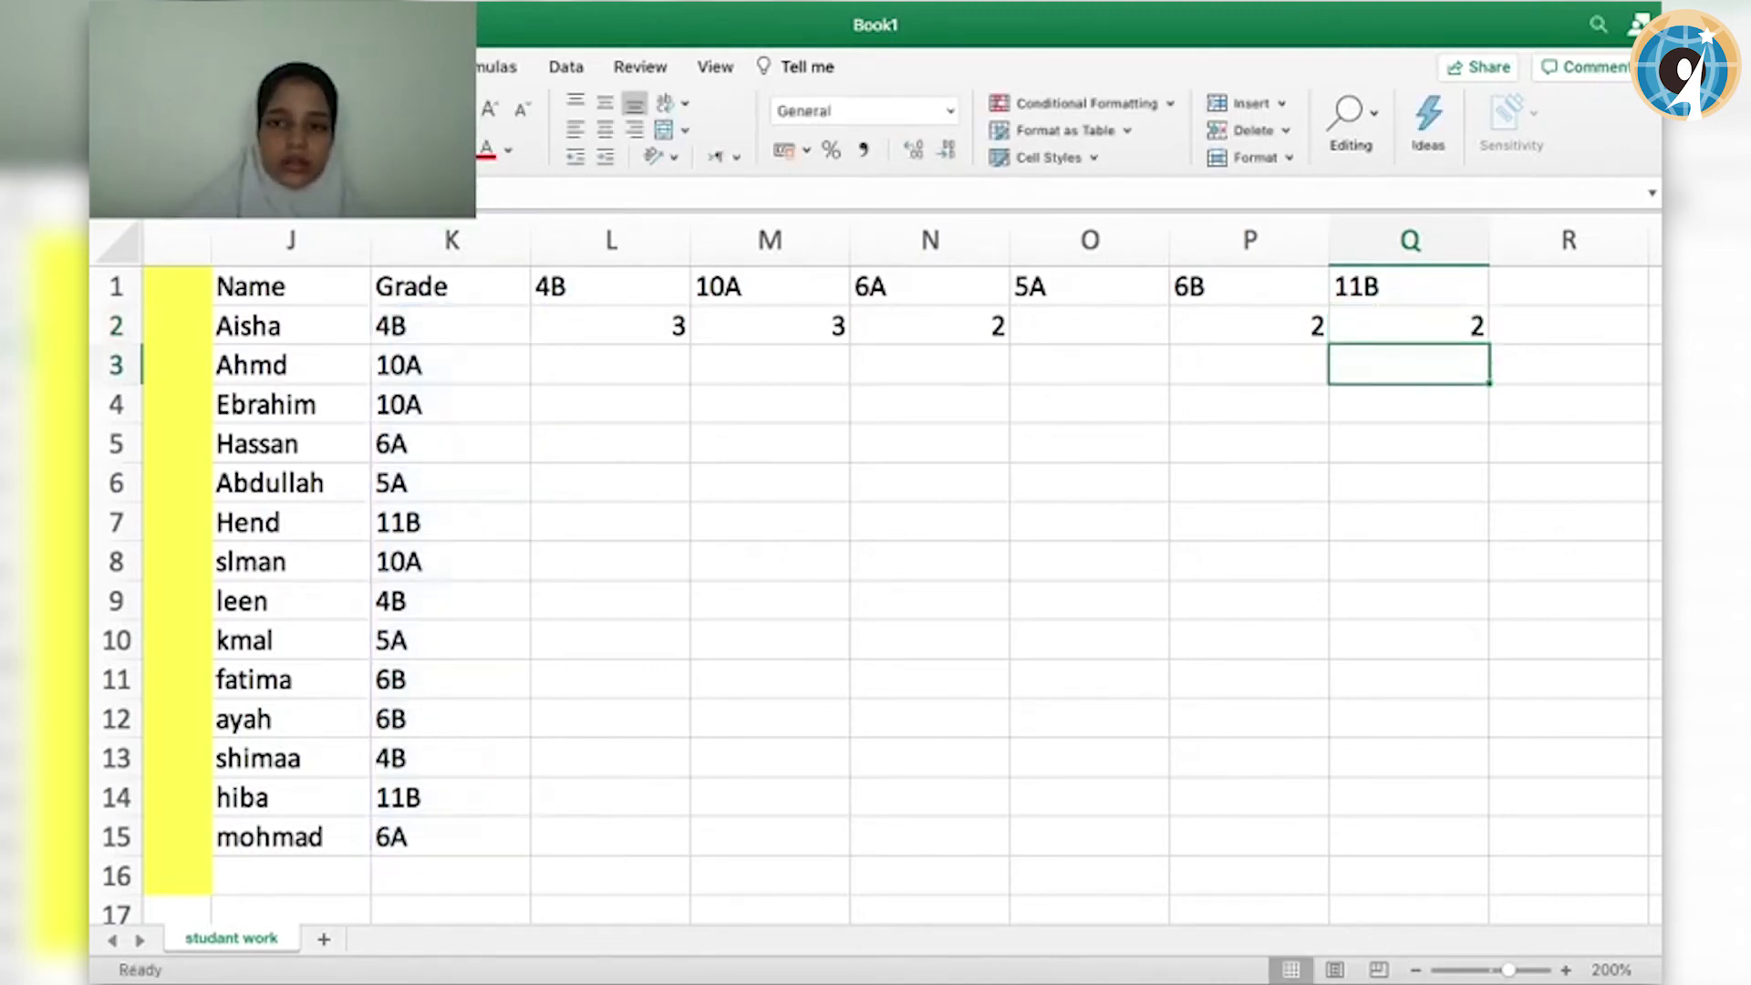
- Move the empty cell Q3 onto Q2, replacing its contents
{"action": "left_click_drag", "start_coordinate": [1421, 344], "coordinate": [1420, 307]}
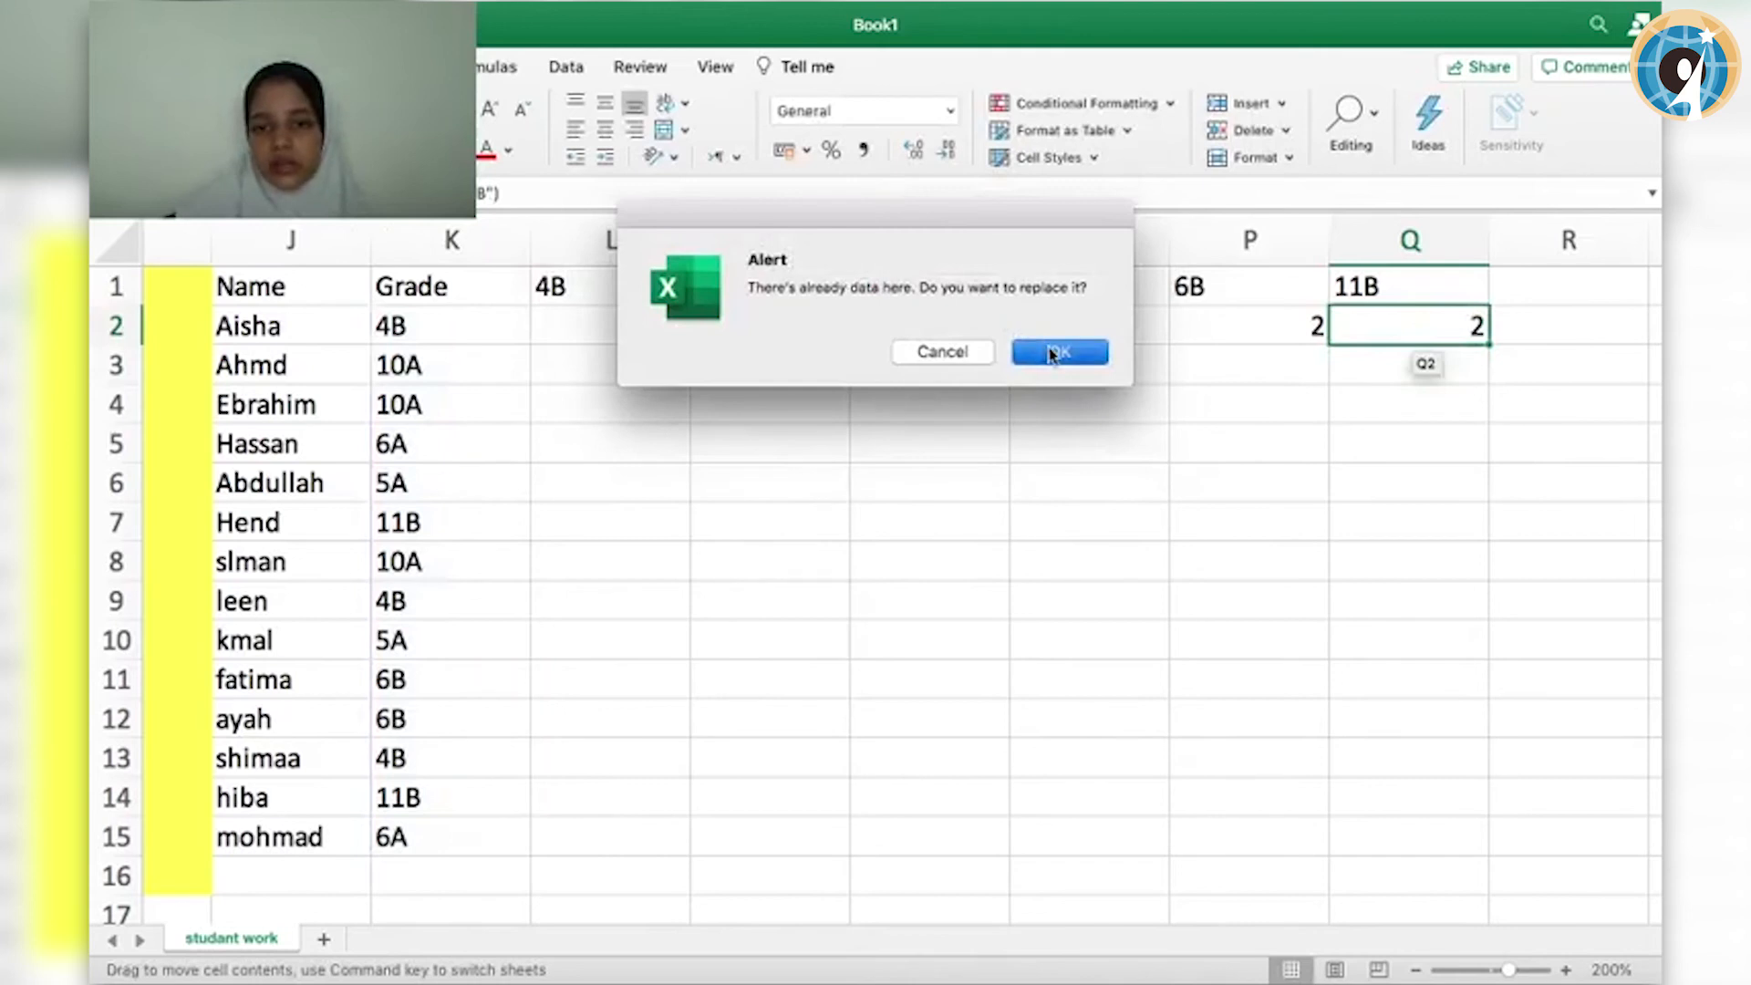
{"action": "left_click", "coordinate": [1049, 351]}
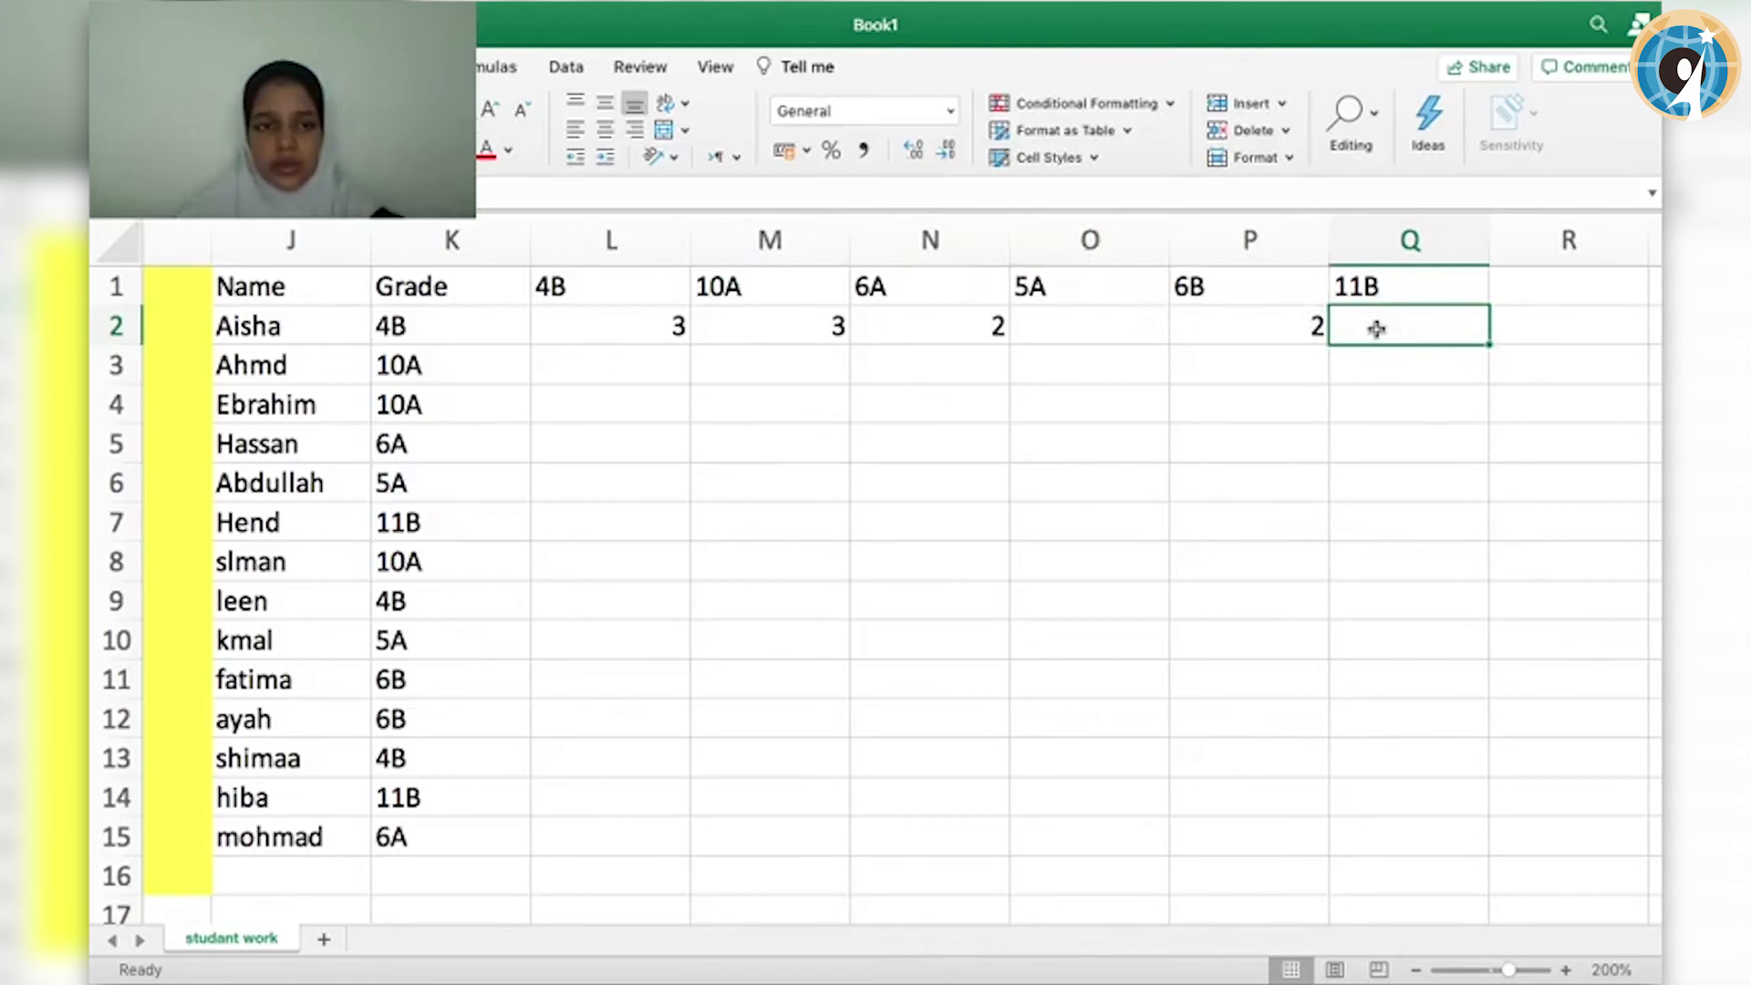
- Start a new COUNTIF formula in Q2 with the grades K2:K15 as its range
{"action": "left_click", "coordinate": [715, 193]}
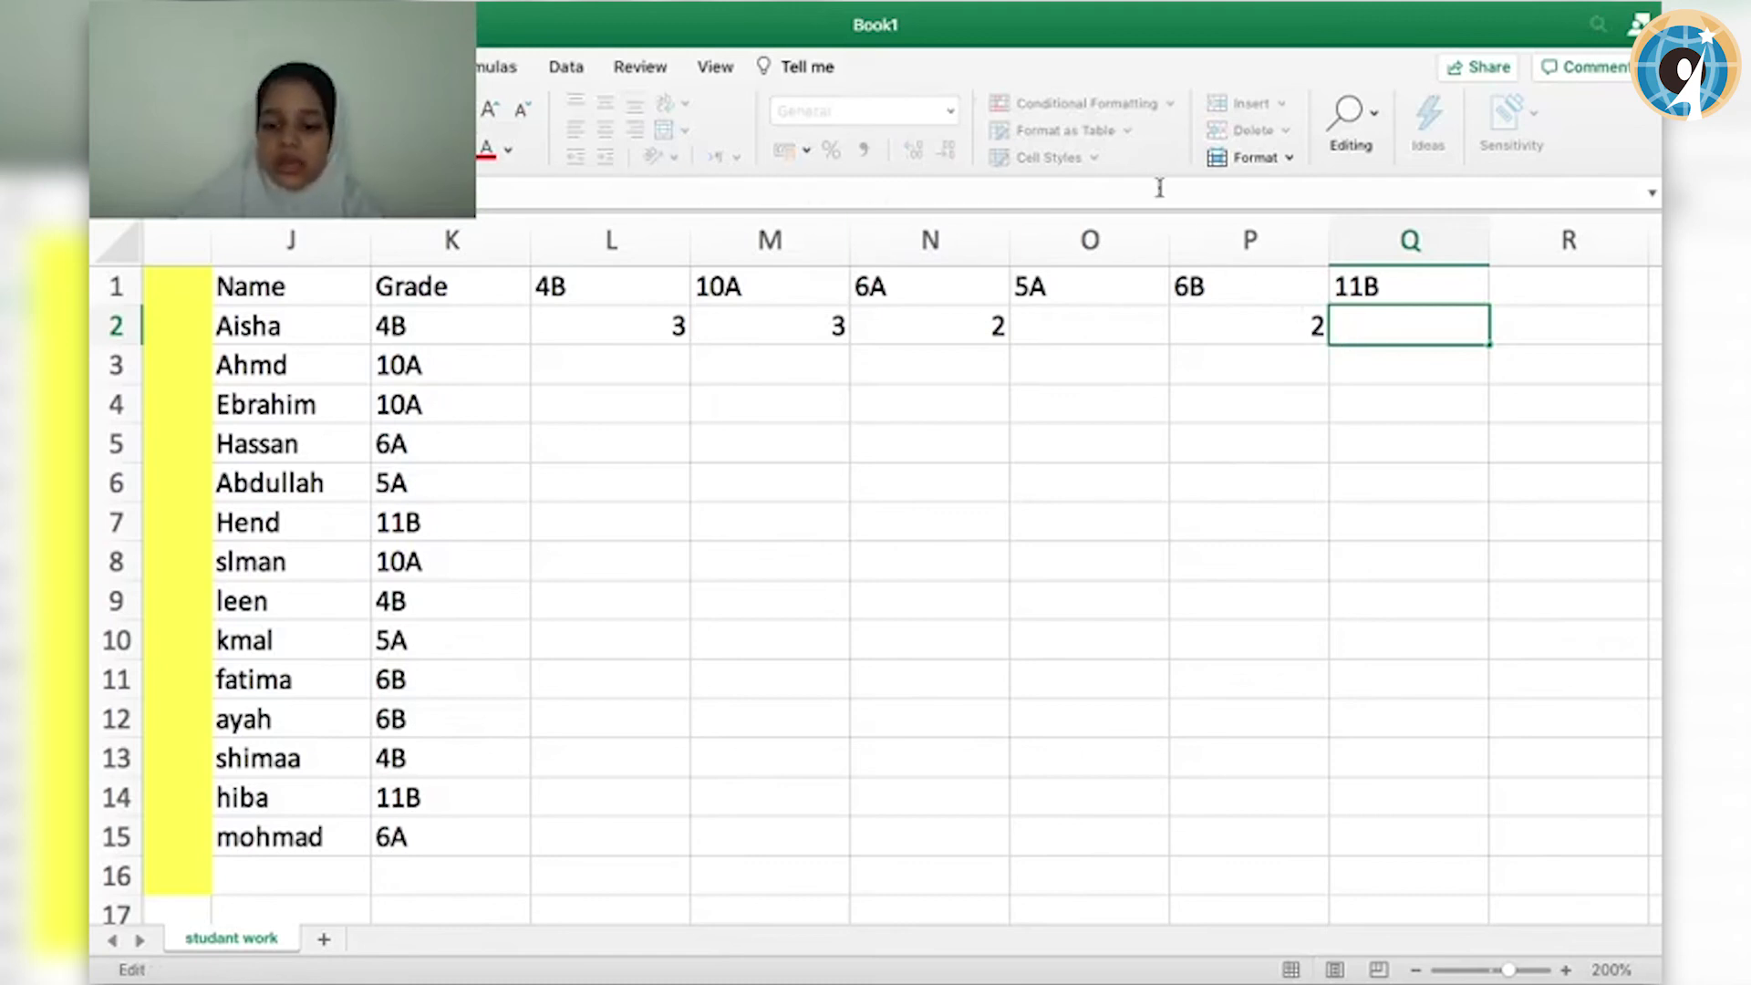
{"action": "type", "text": "=c"}
{"action": "key", "text": "Tab"}
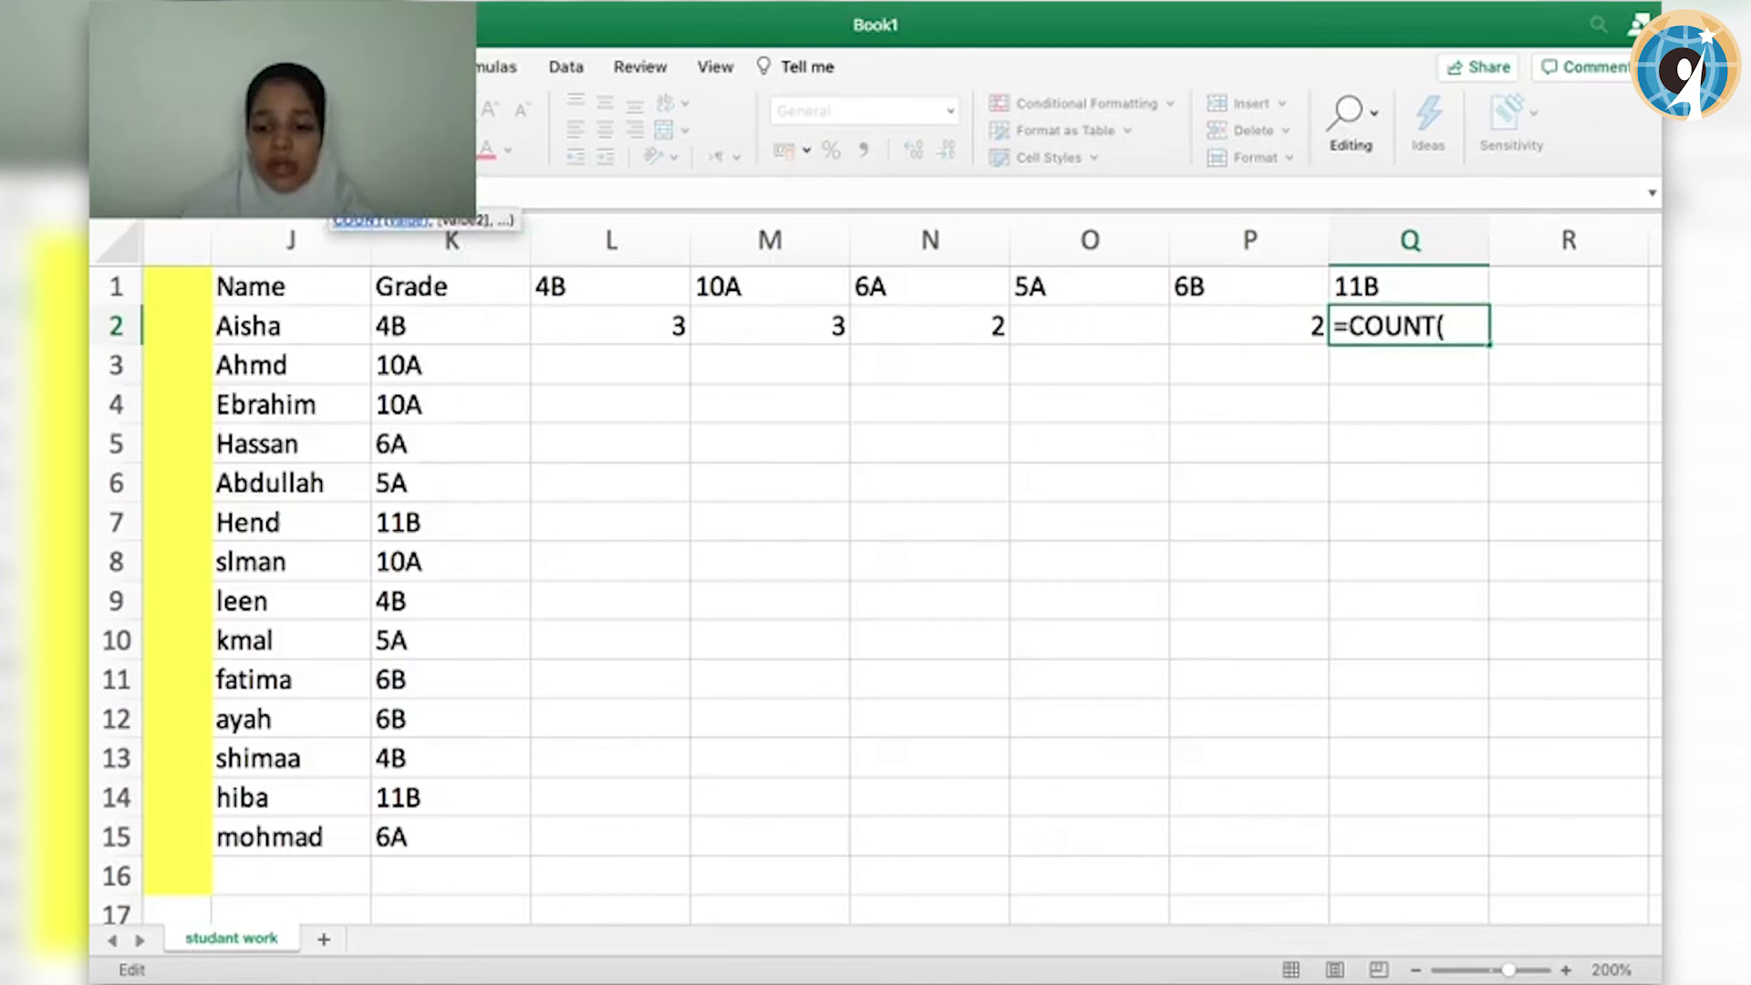
{"action": "type", "text": "if"}
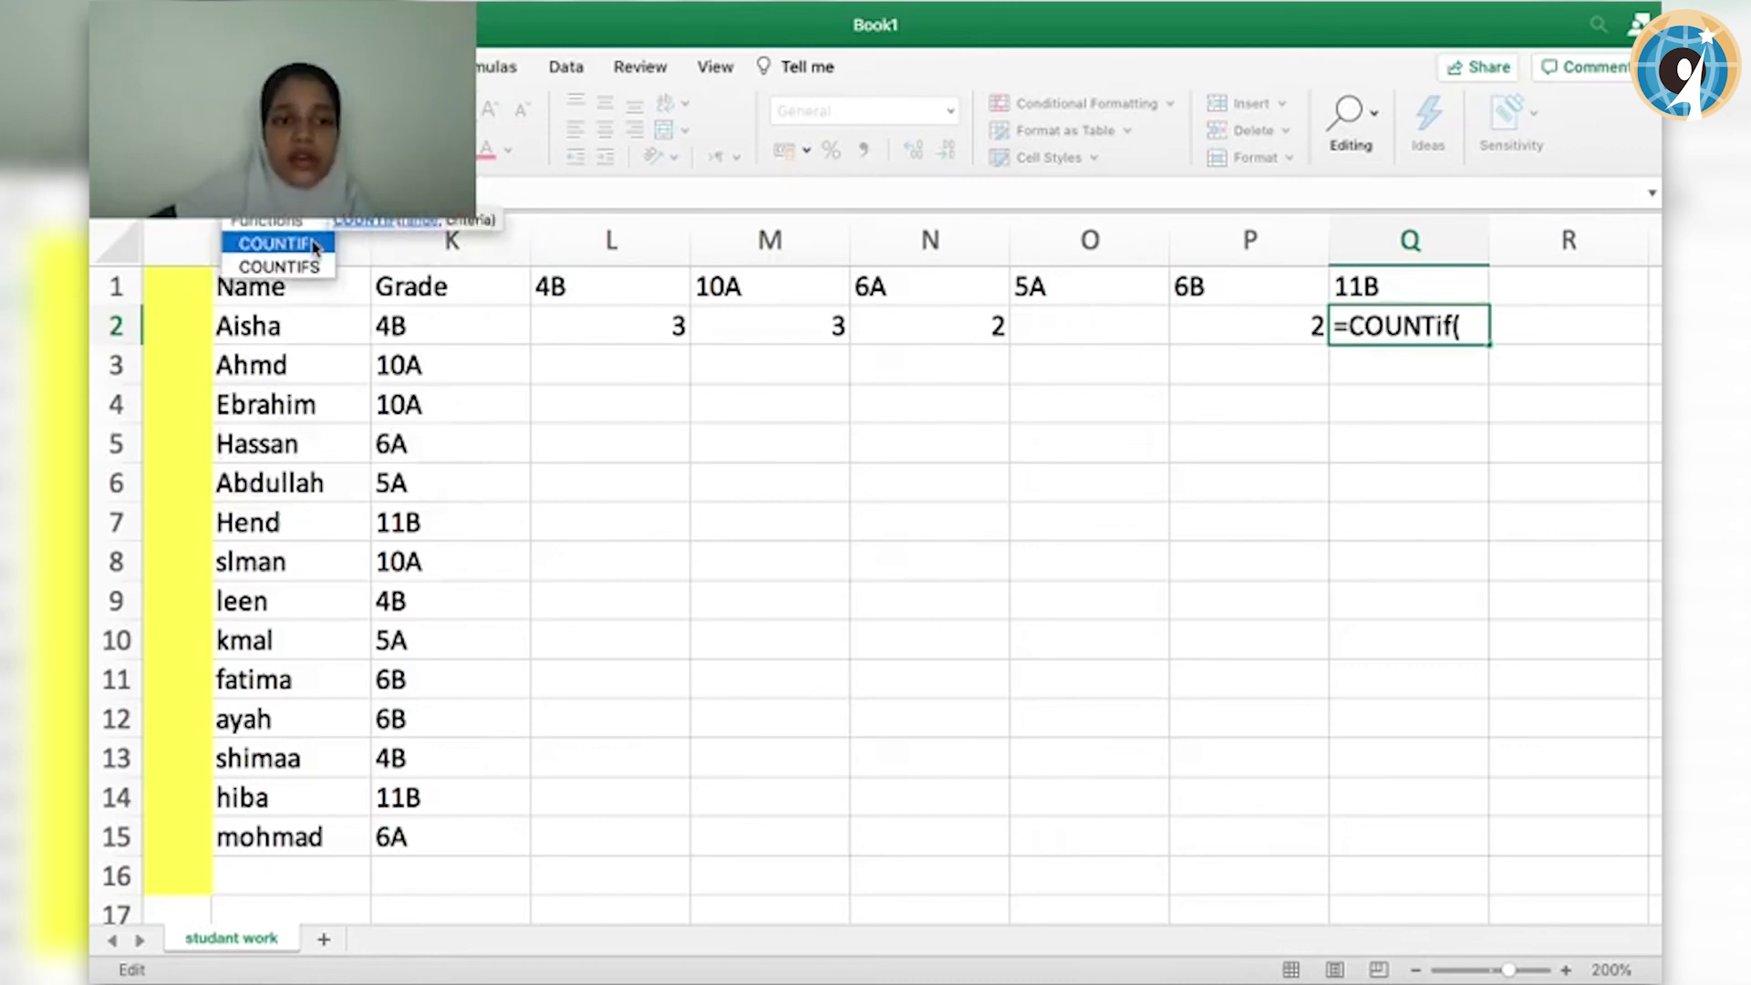
{"action": "double_click", "coordinate": [313, 244]}
{"action": "left_click_drag", "start_coordinate": [401, 326], "coordinate": [428, 835]}
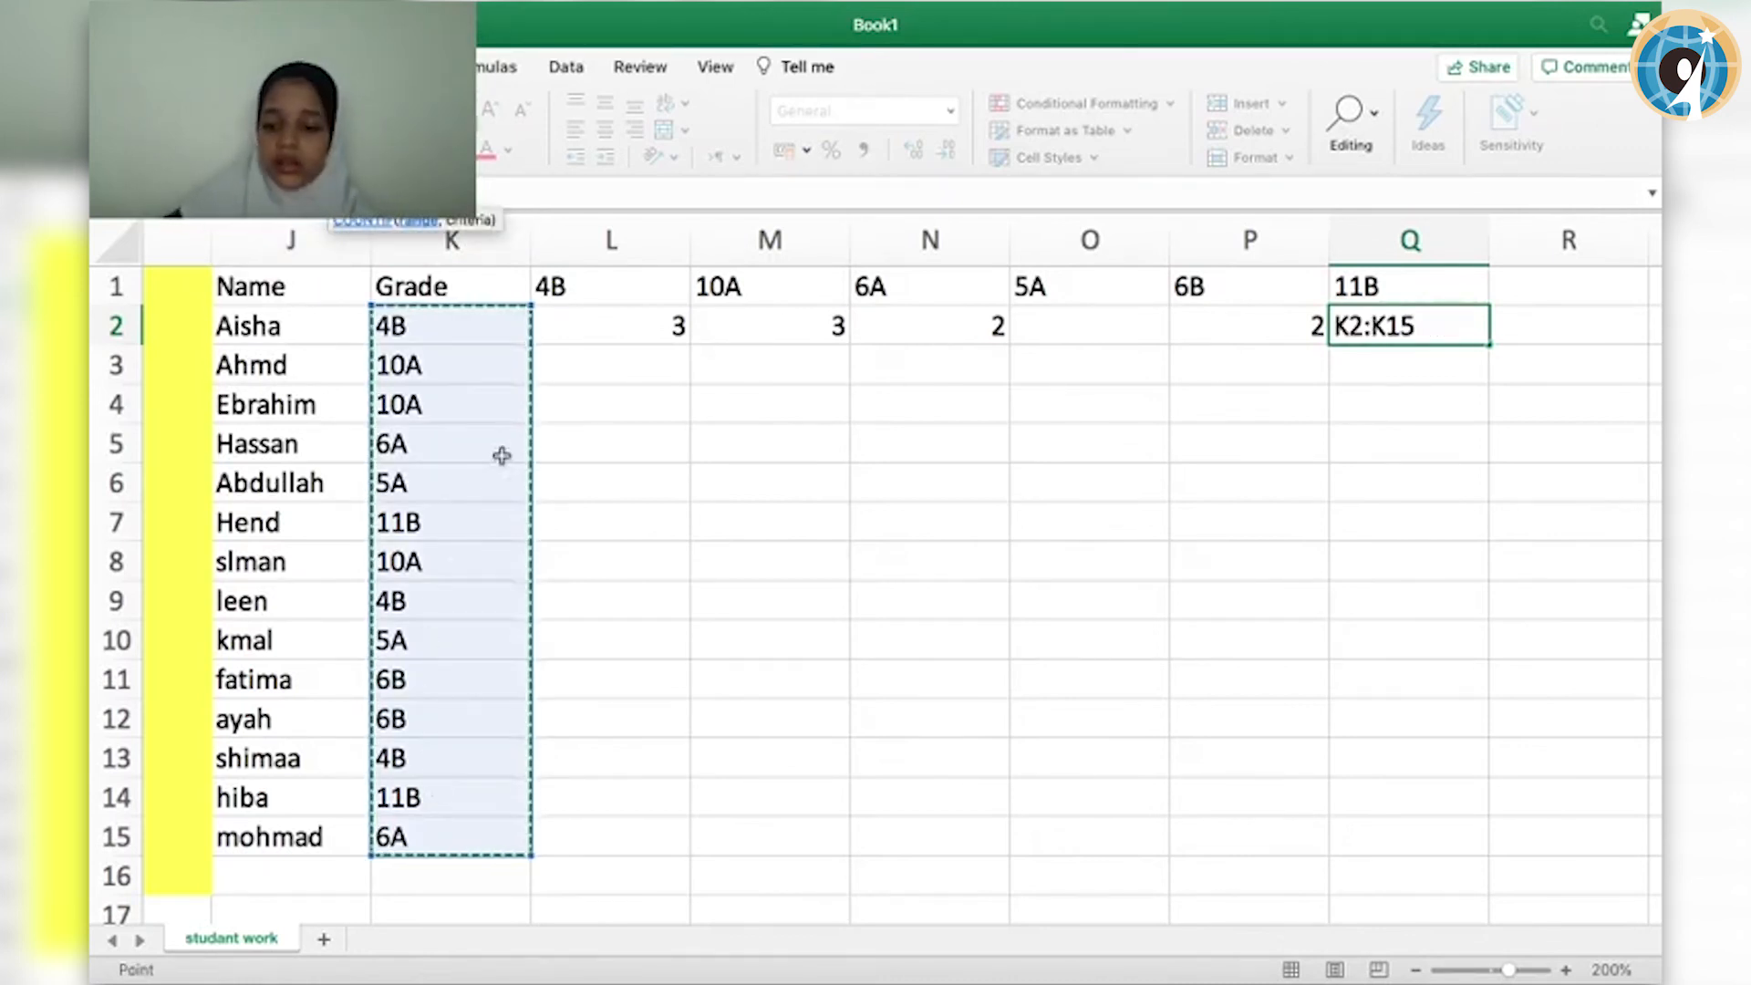
- Add the criterion "11B" to the Q2 formula and enter the completed formula
{"action": "type", "text": ","}
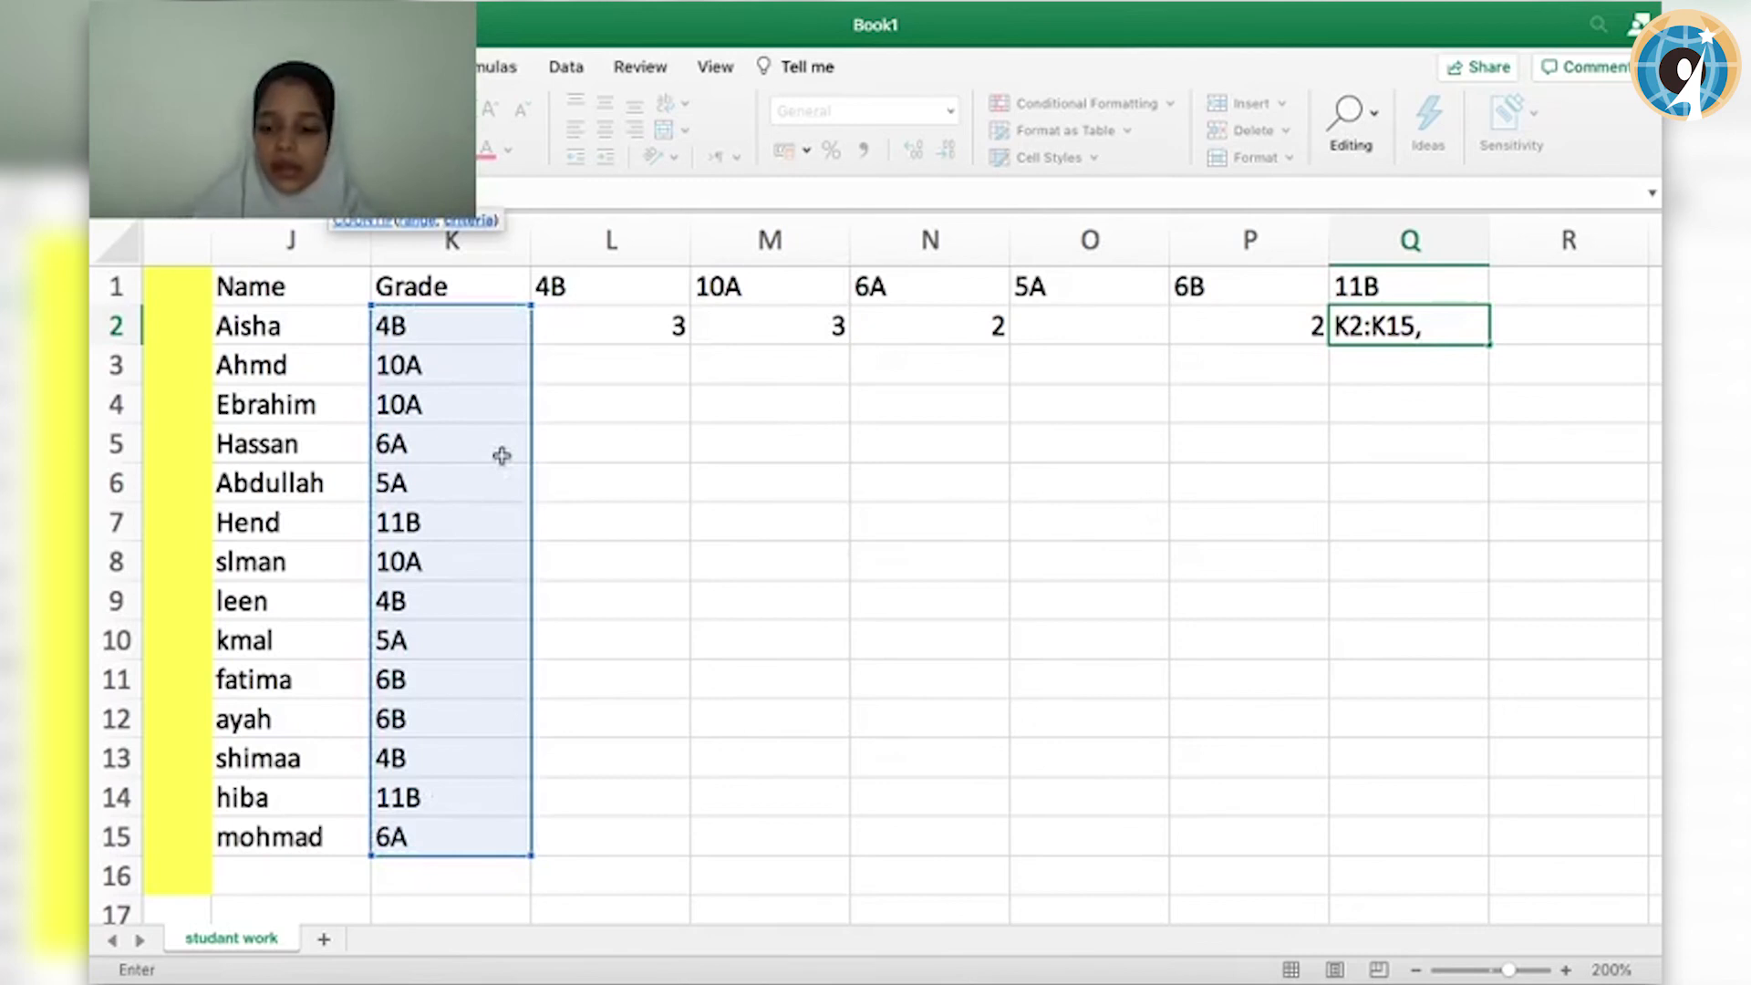
{"action": "type", "text": " \"11B"}
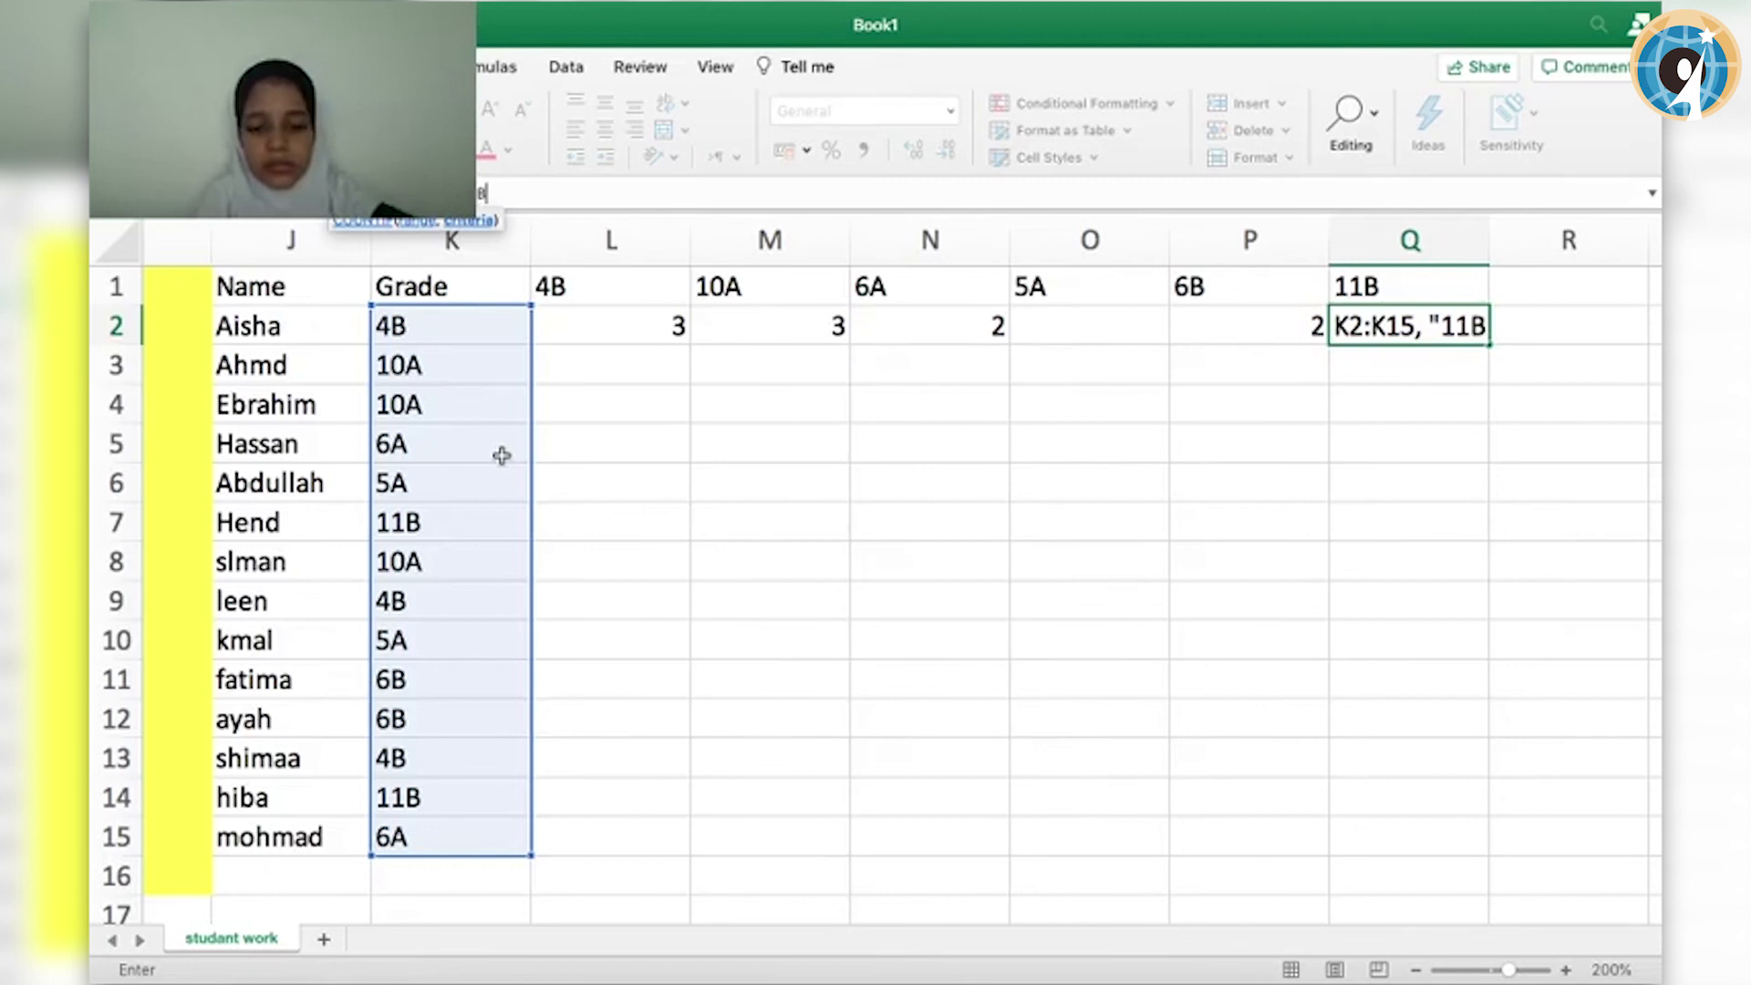
{"action": "type", "text": "\""}
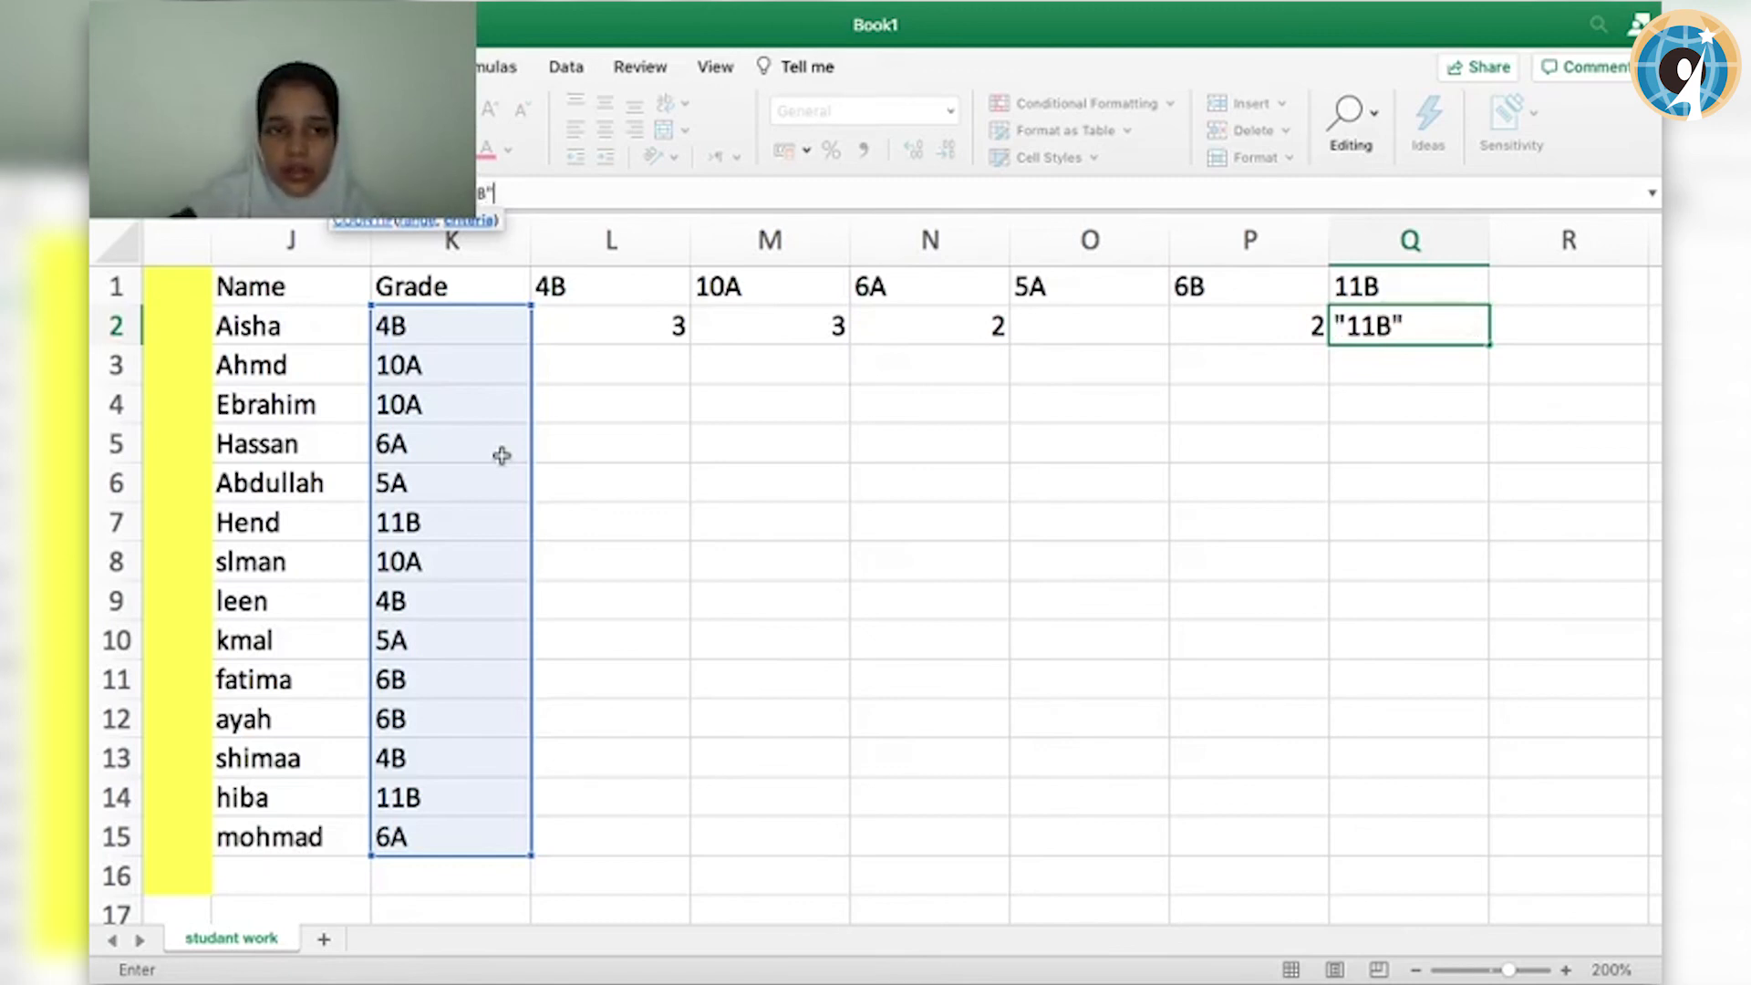
{"action": "type", "text": ")"}
{"action": "key", "text": "Return"}
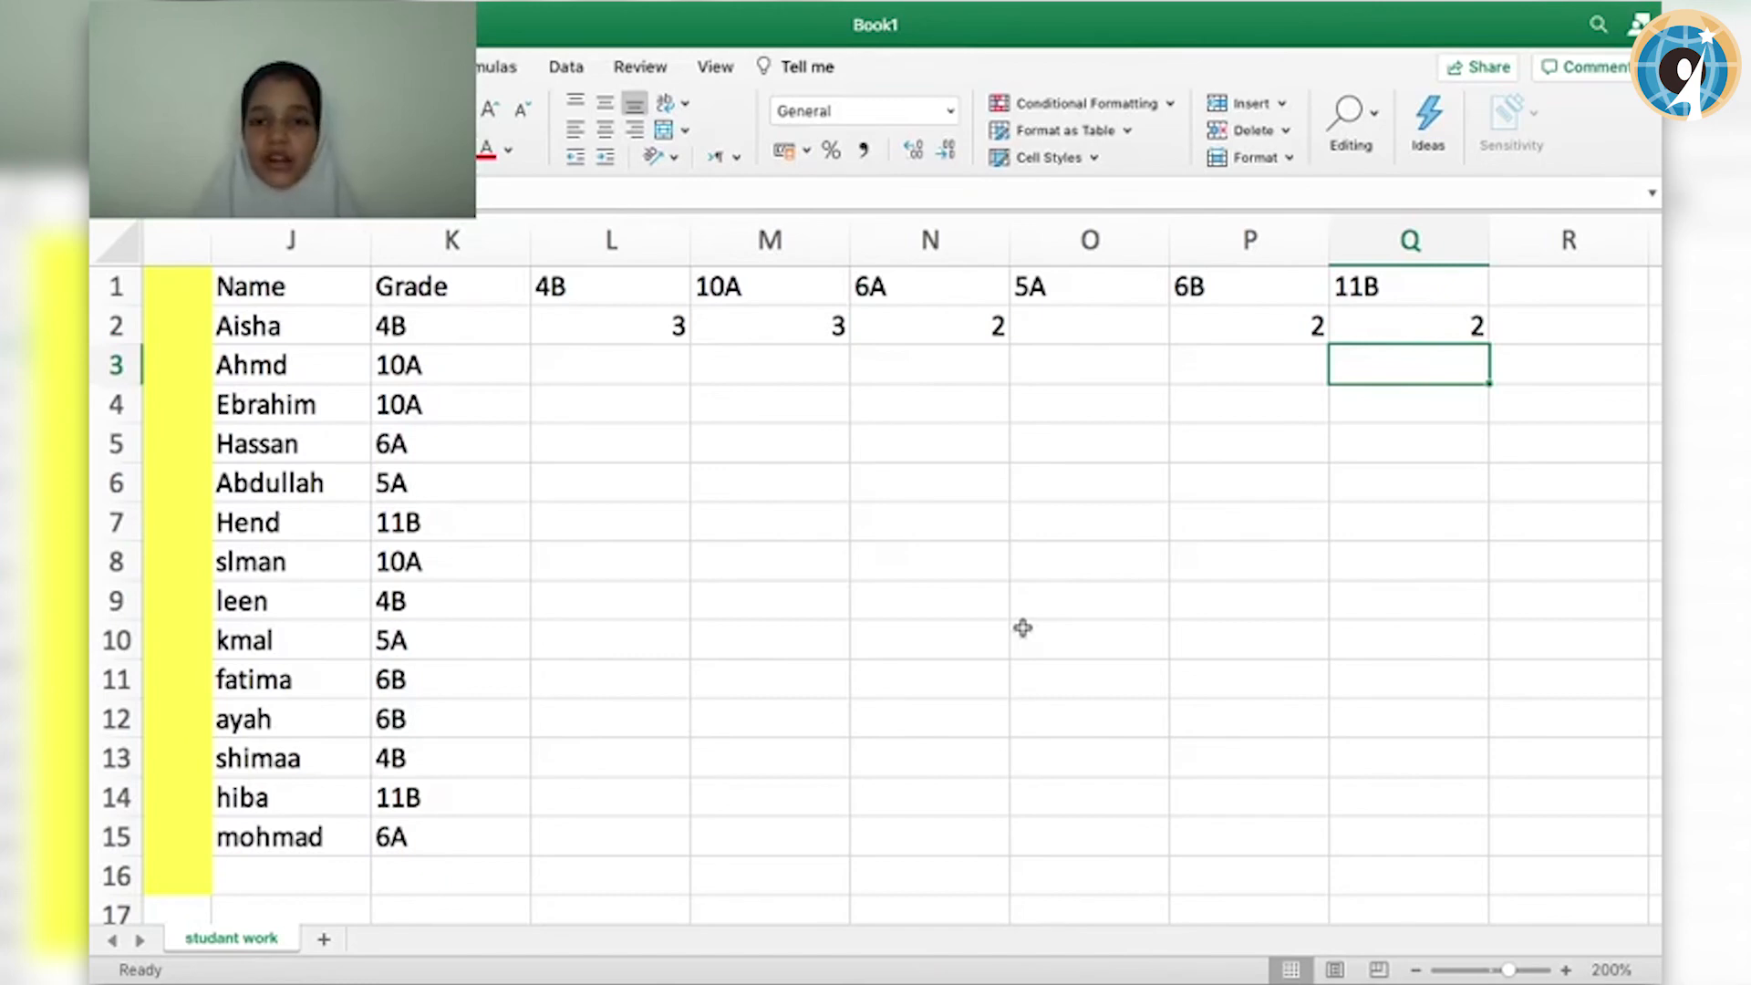
- Review the total formula in F2 and the Pass/Fail result in G2
{"action": "scroll", "coordinate": [1023, 628], "scroll_direction": "left", "scroll_amount": 10}
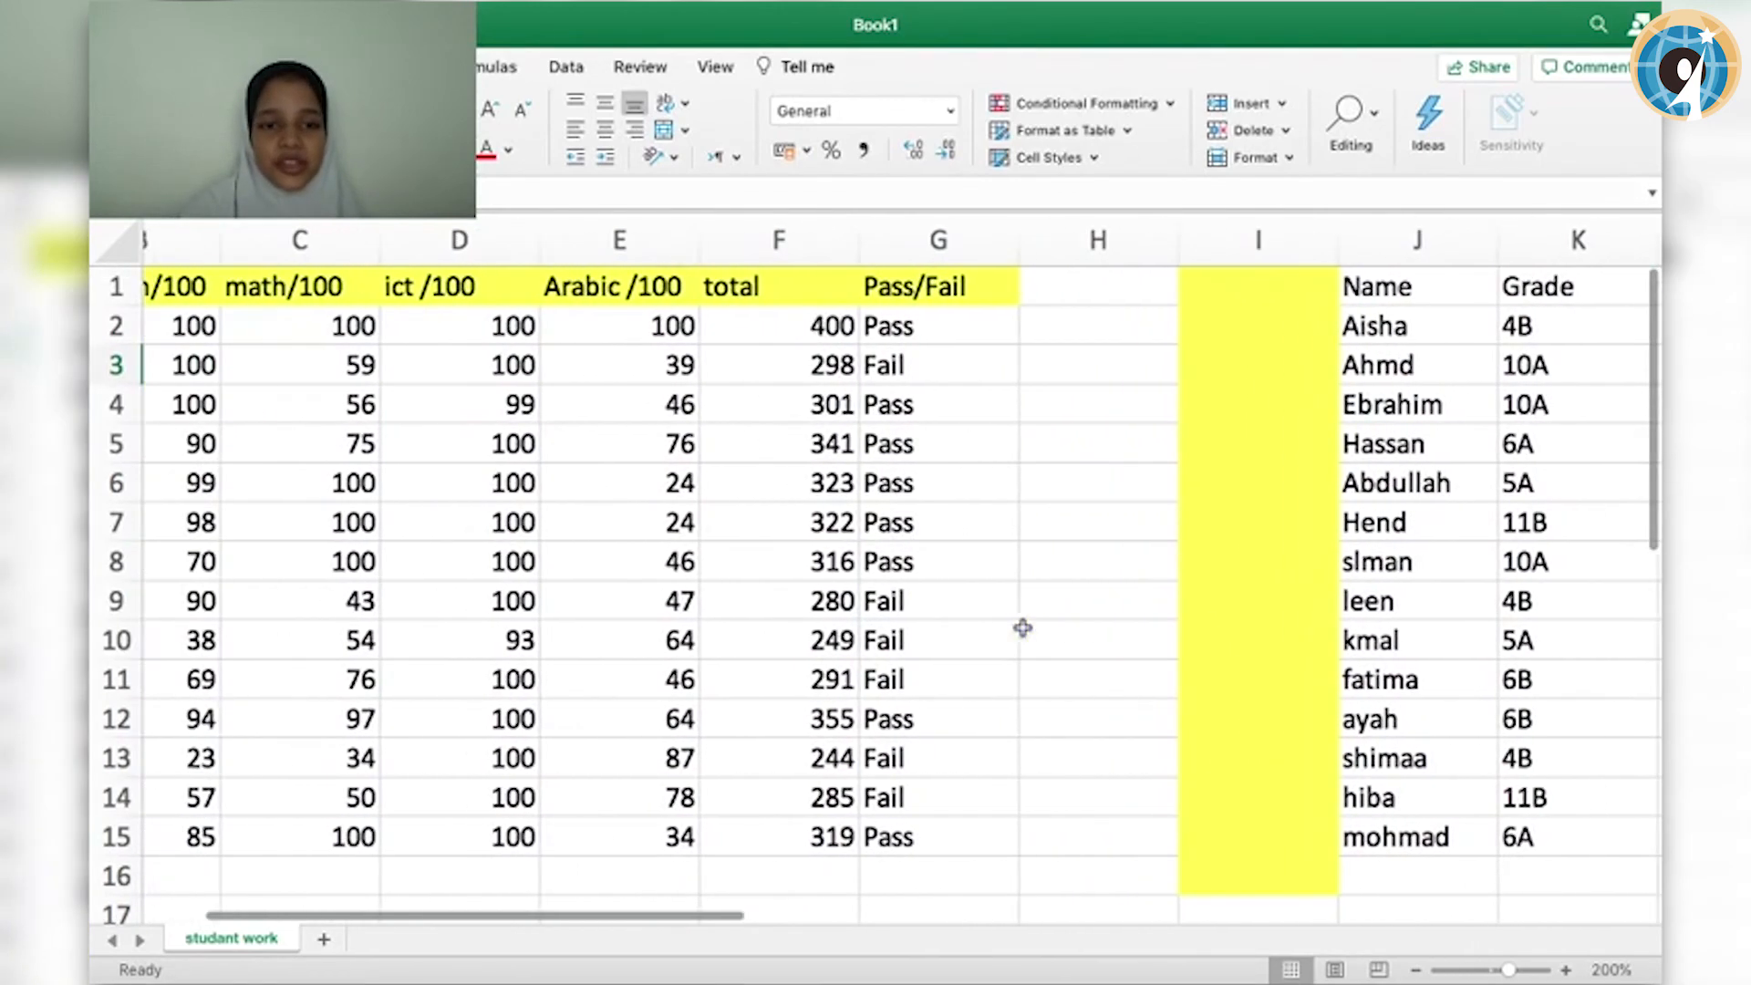
{"action": "left_click", "coordinate": [772, 331]}
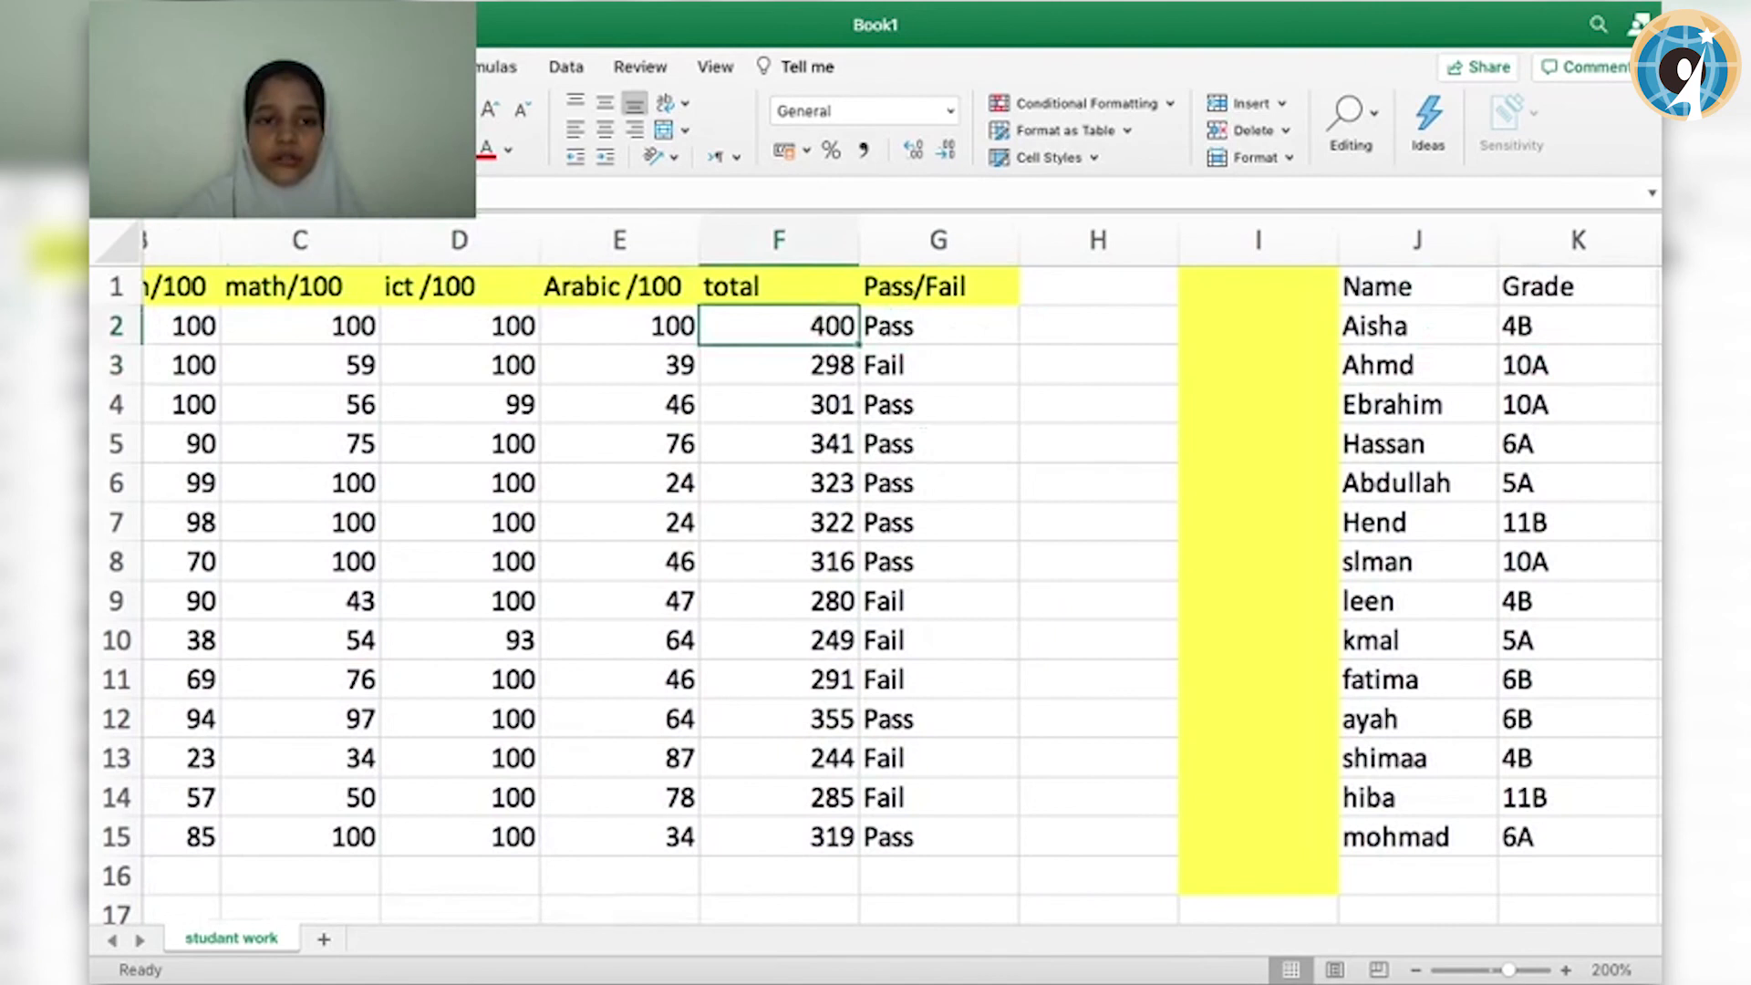
{"action": "double_click", "coordinate": [772, 330]}
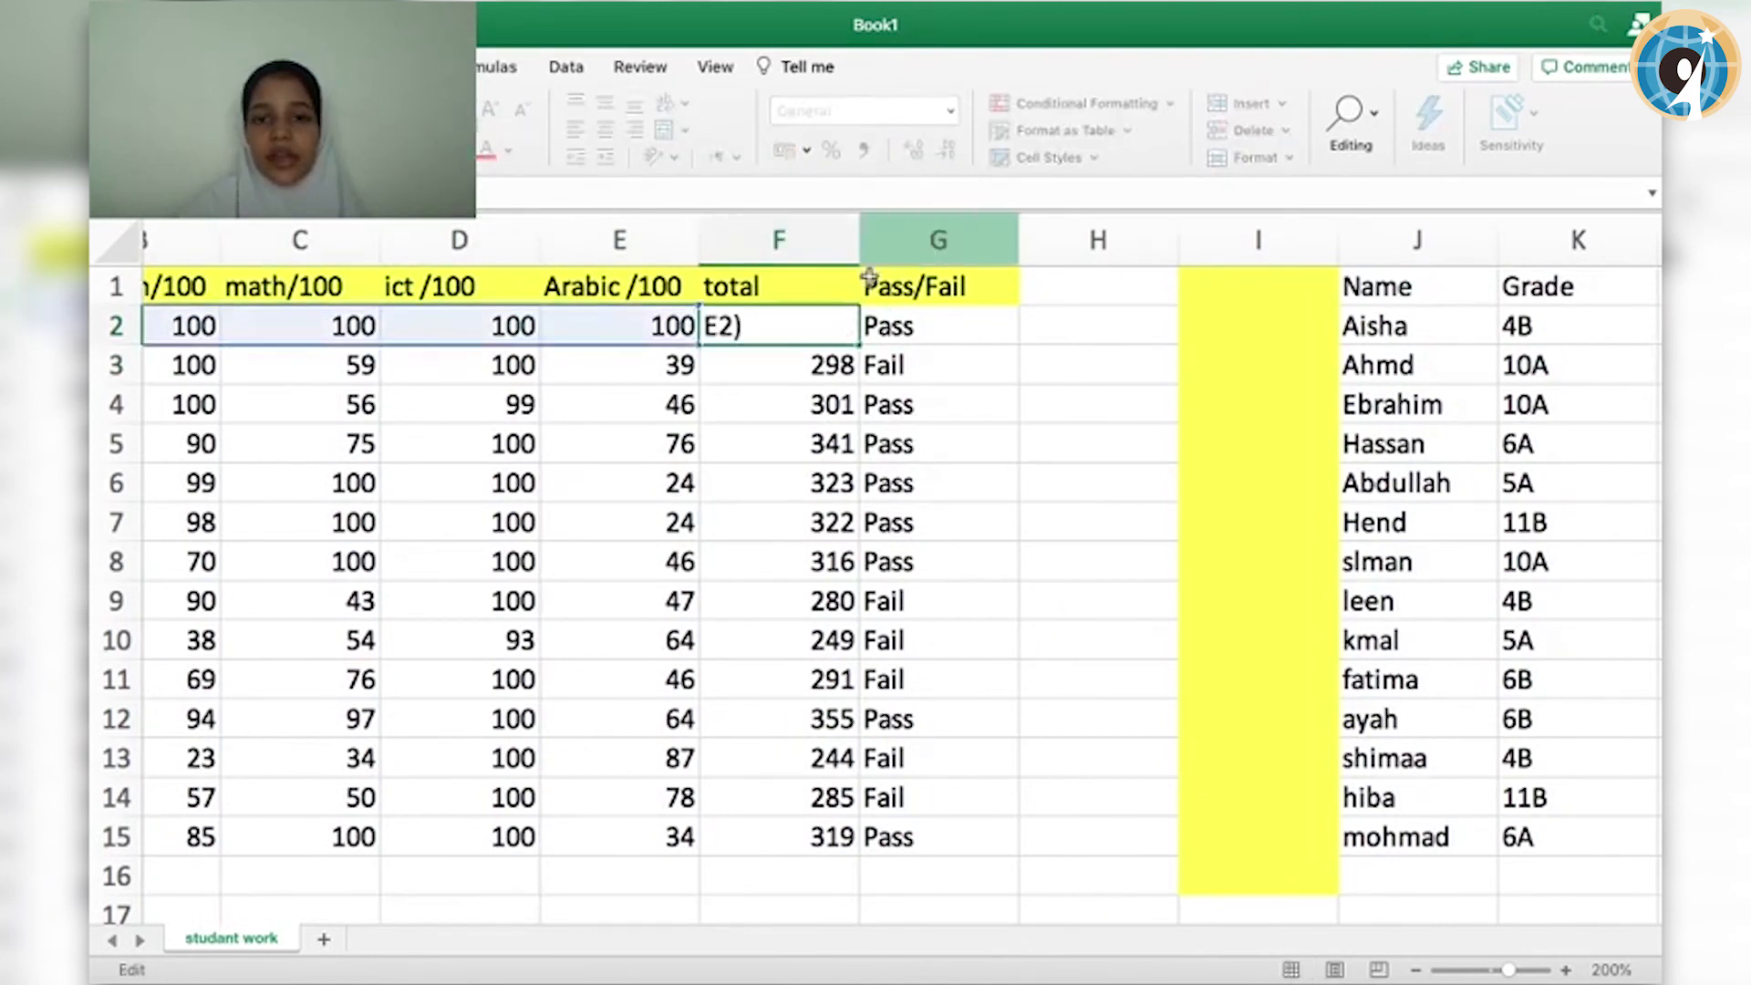
{"action": "left_click", "coordinate": [940, 323]}
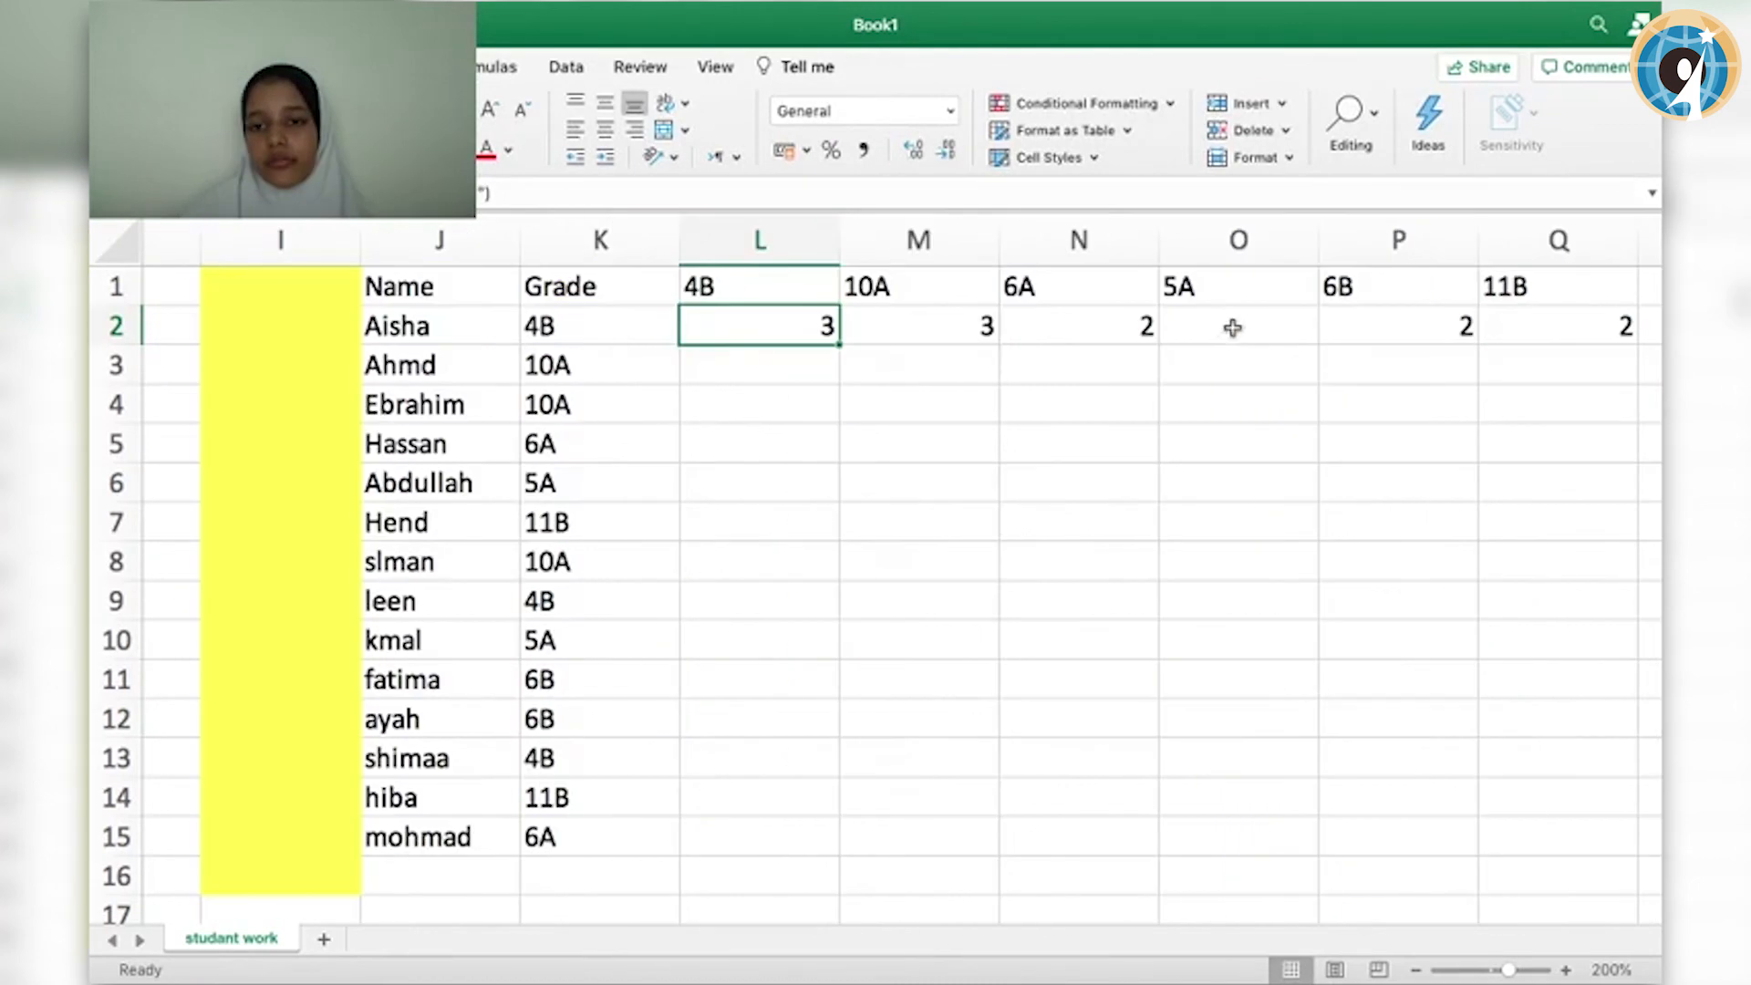
- Go through the class count cells in row 2, from O2 to R2 and back to L2
{"action": "left_click", "coordinate": [1234, 327]}
{"action": "key", "text": "Right"}
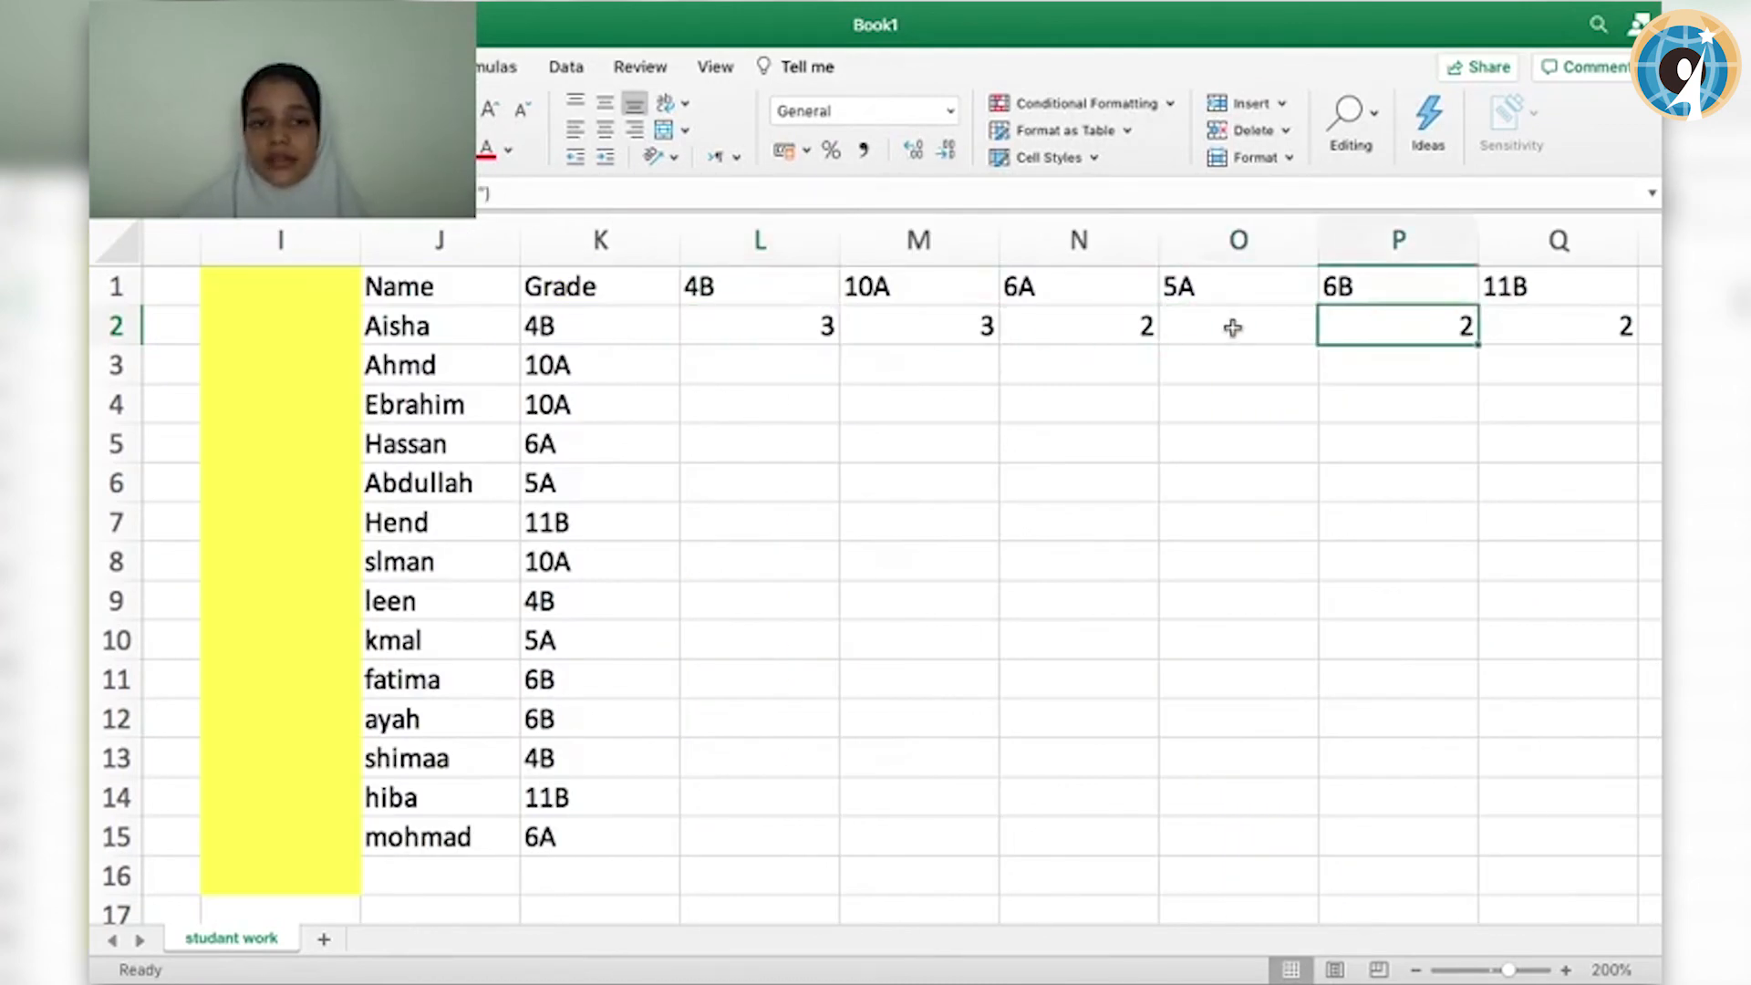
{"action": "key", "text": "Right"}
{"action": "key", "text": "Right"}
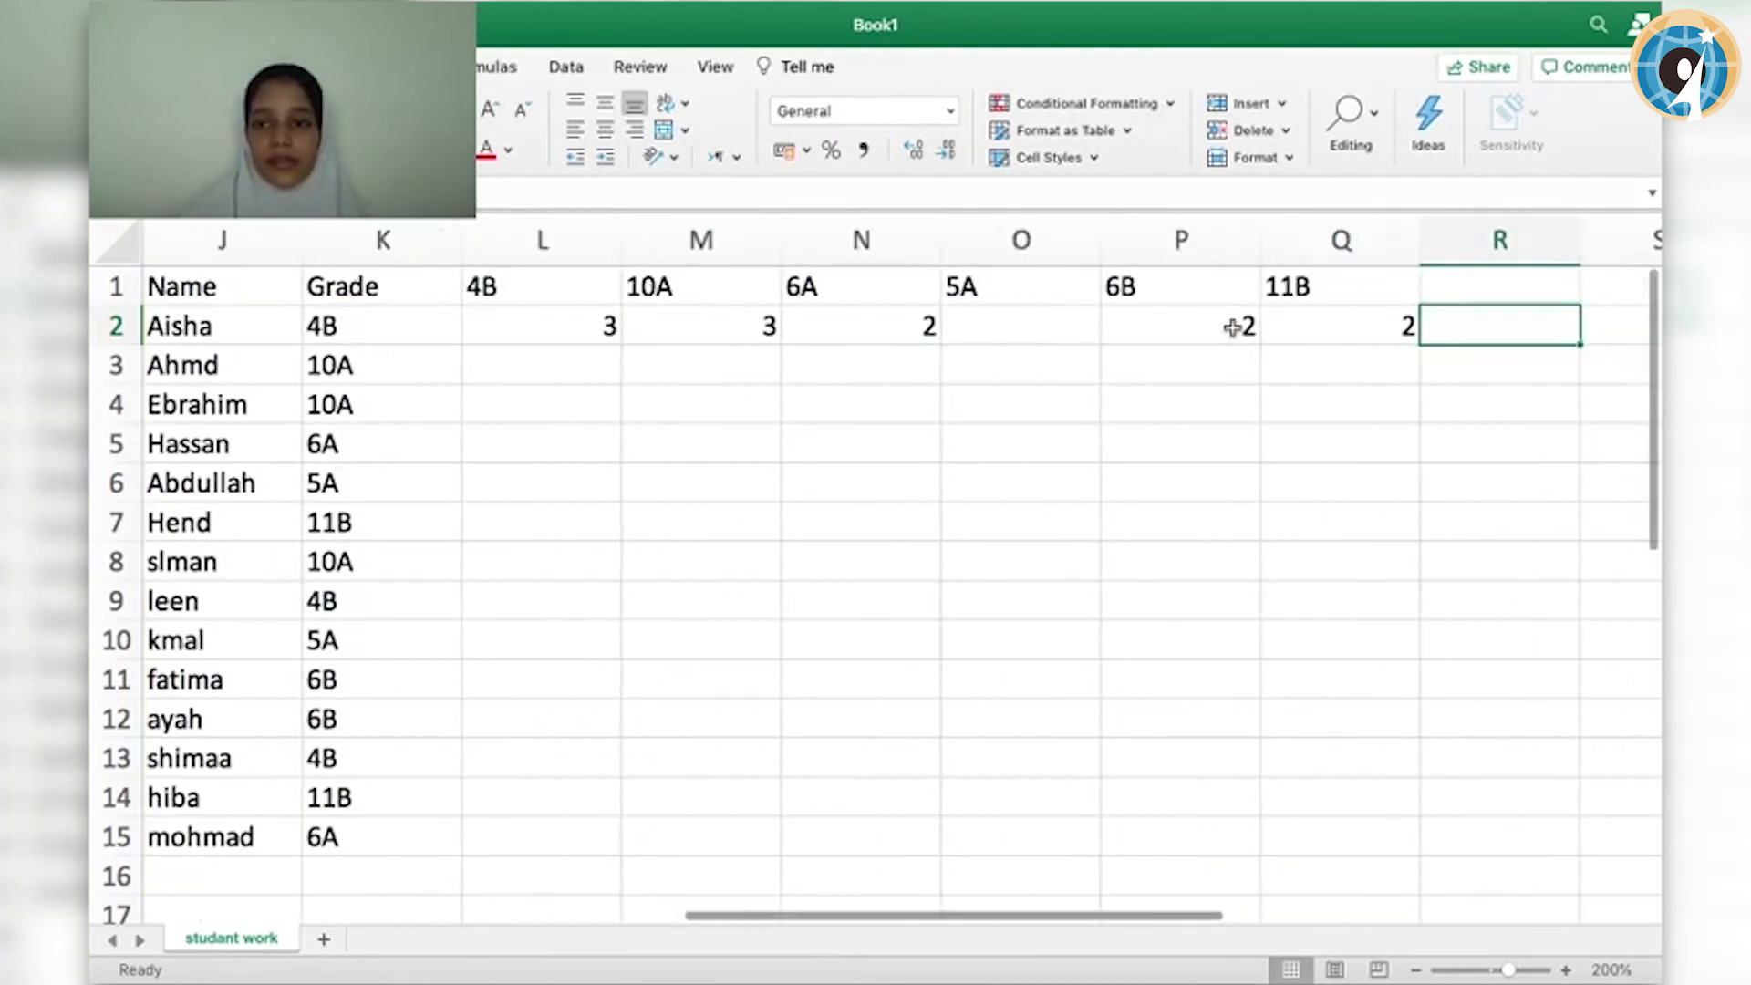
{"action": "key", "text": "Left"}
{"action": "key", "text": "Left"}
{"action": "key", "text": "Left"}
{"action": "key", "text": "Left"}
{"action": "key", "text": "Left"}
{"action": "key", "text": "Left"}
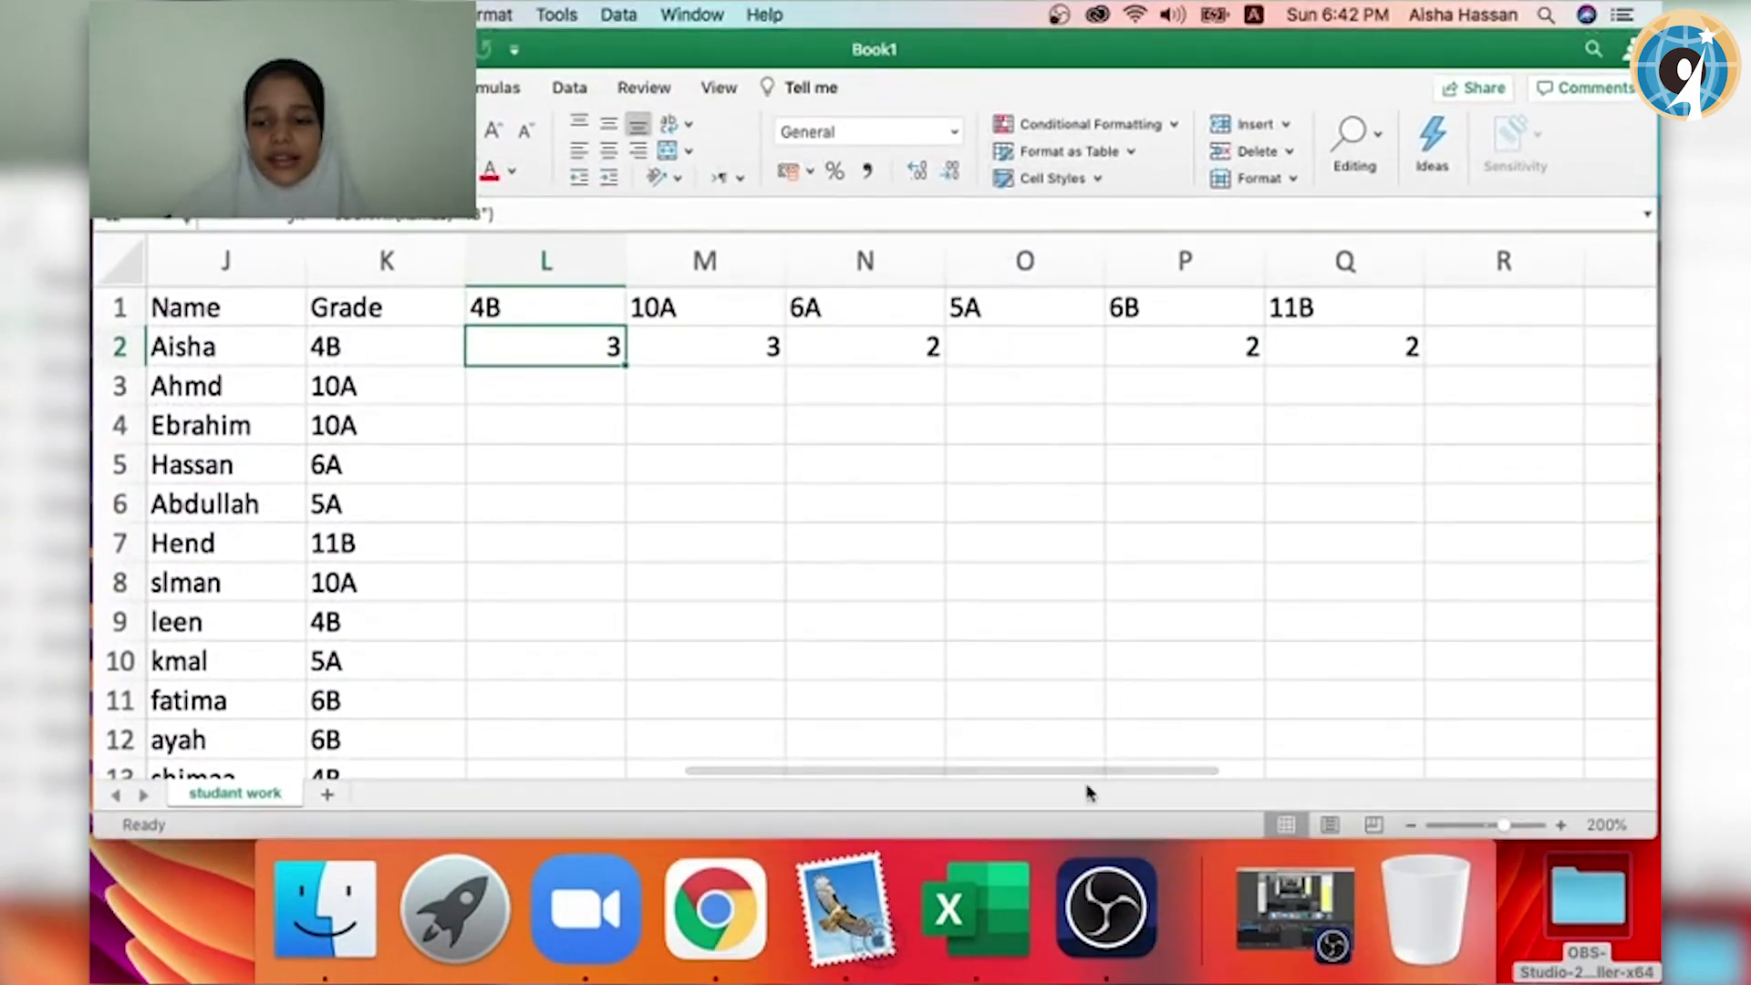
{"action": "left_click", "coordinate": [1282, 908]}
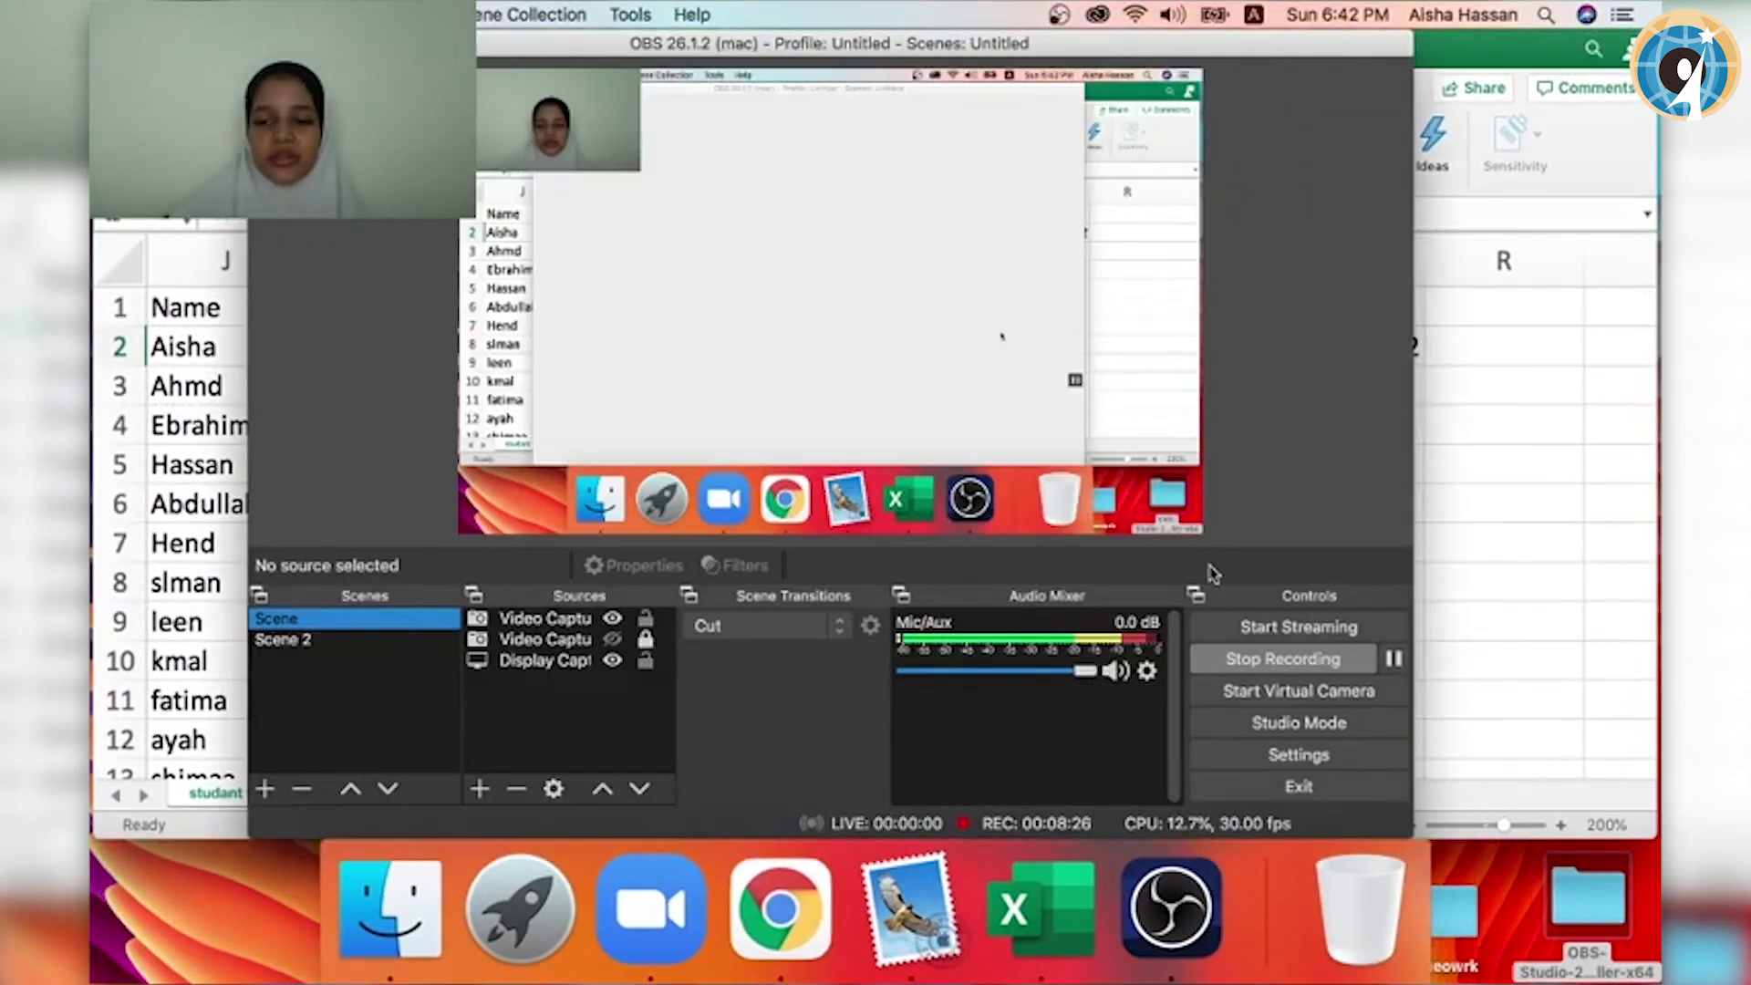